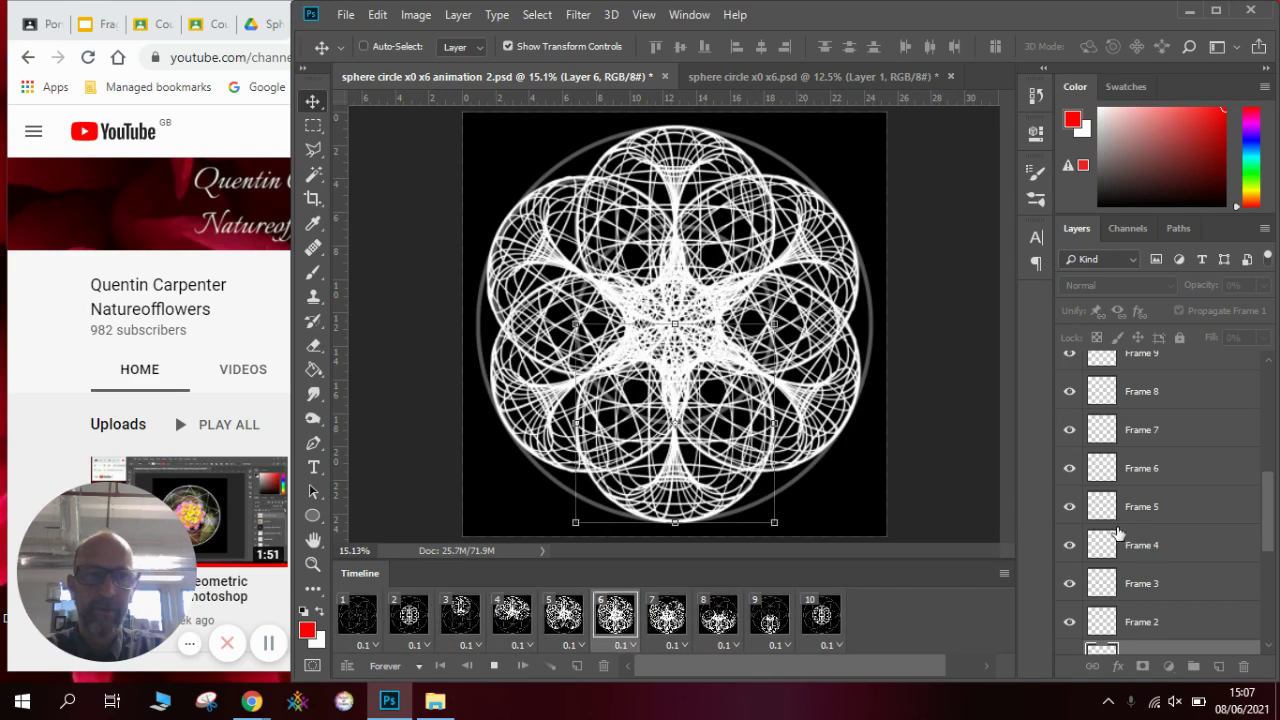
Look through the layers of the finished animation and switch to the sphere circle x0 x6.psd document.
scroll(1273, 585, down, 4)
scroll(1273, 585, down, 3)
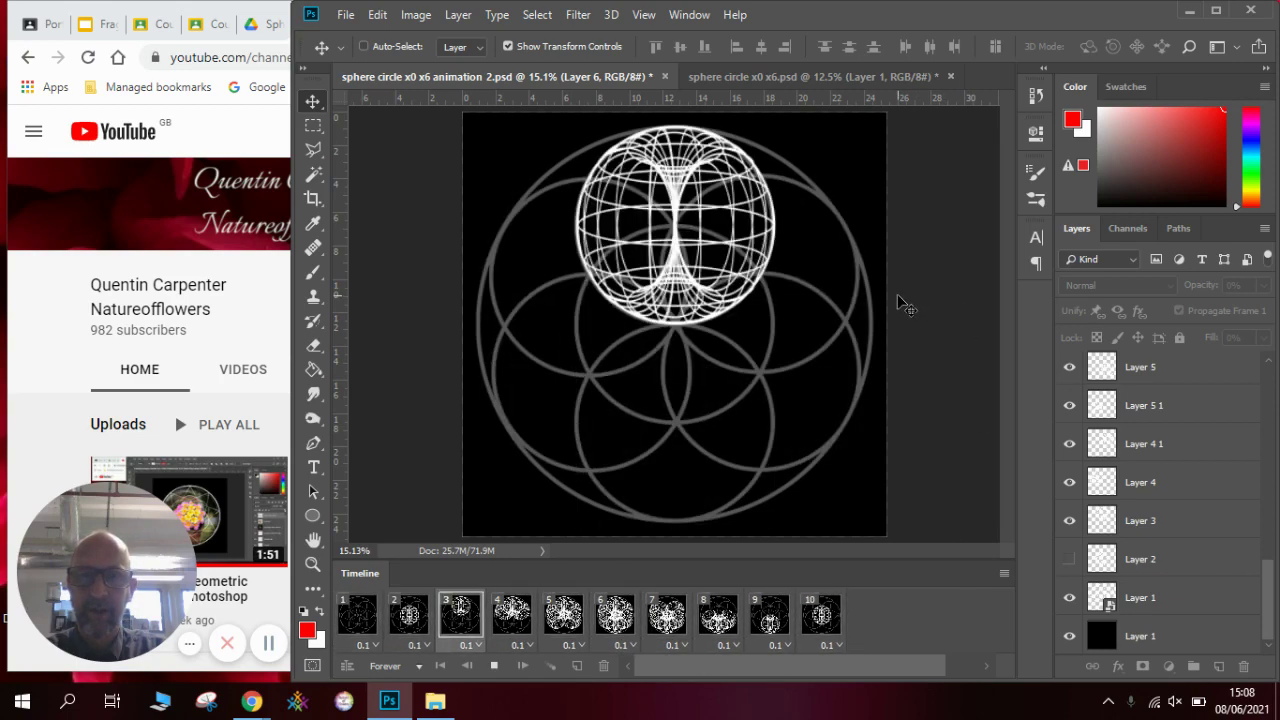
click(834, 72)
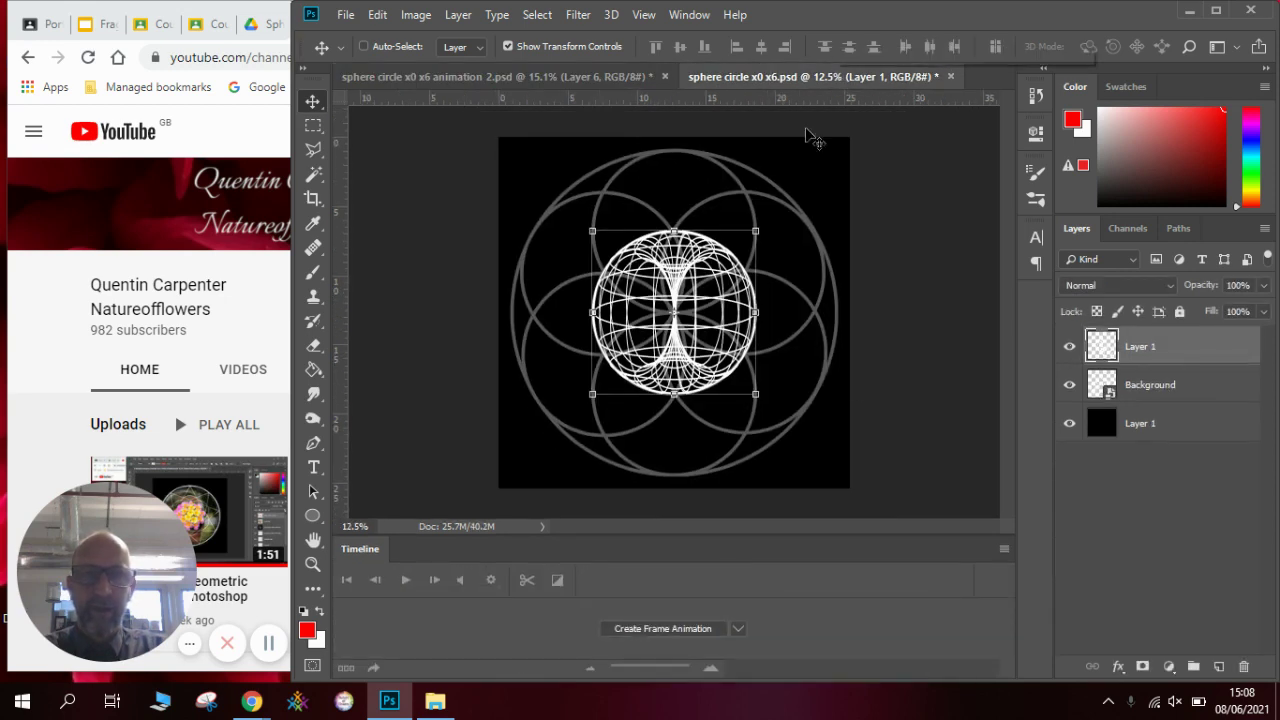
Hide the Timeline and examine the sphere, circle pattern and black layers by toggling the visibility of the upper two.
click(697, 20)
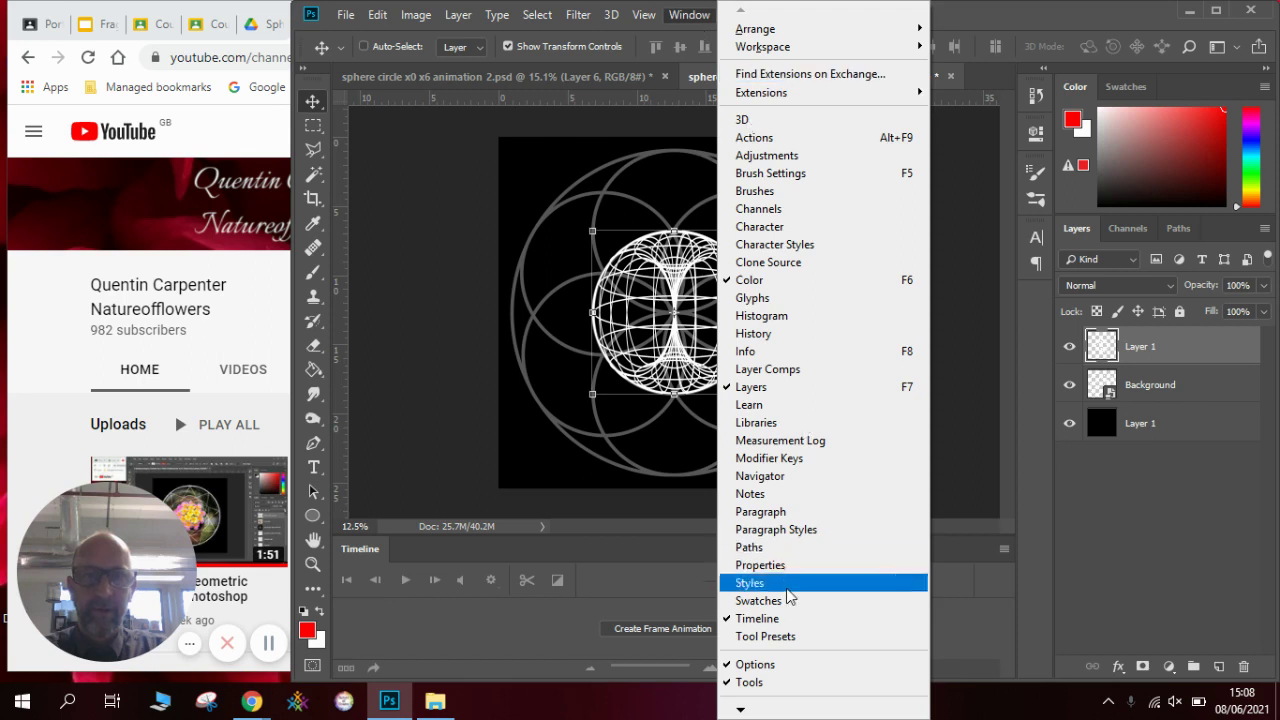
click(786, 620)
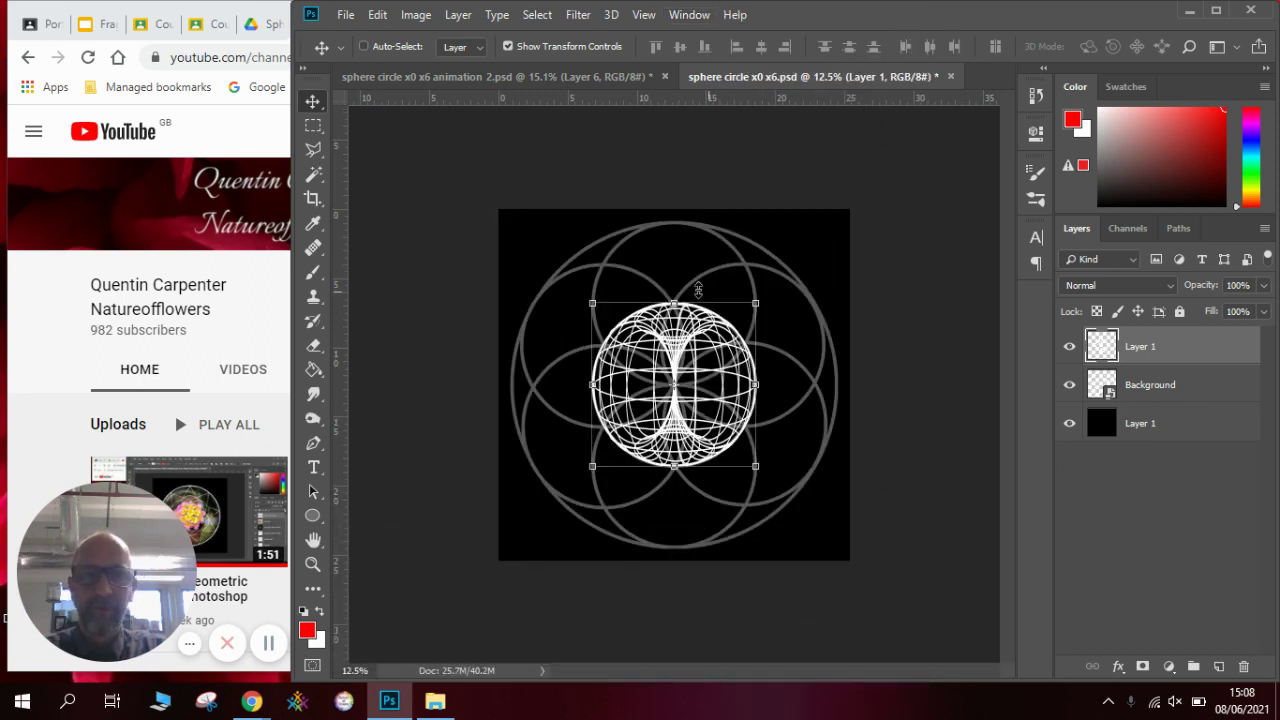
click(1069, 347)
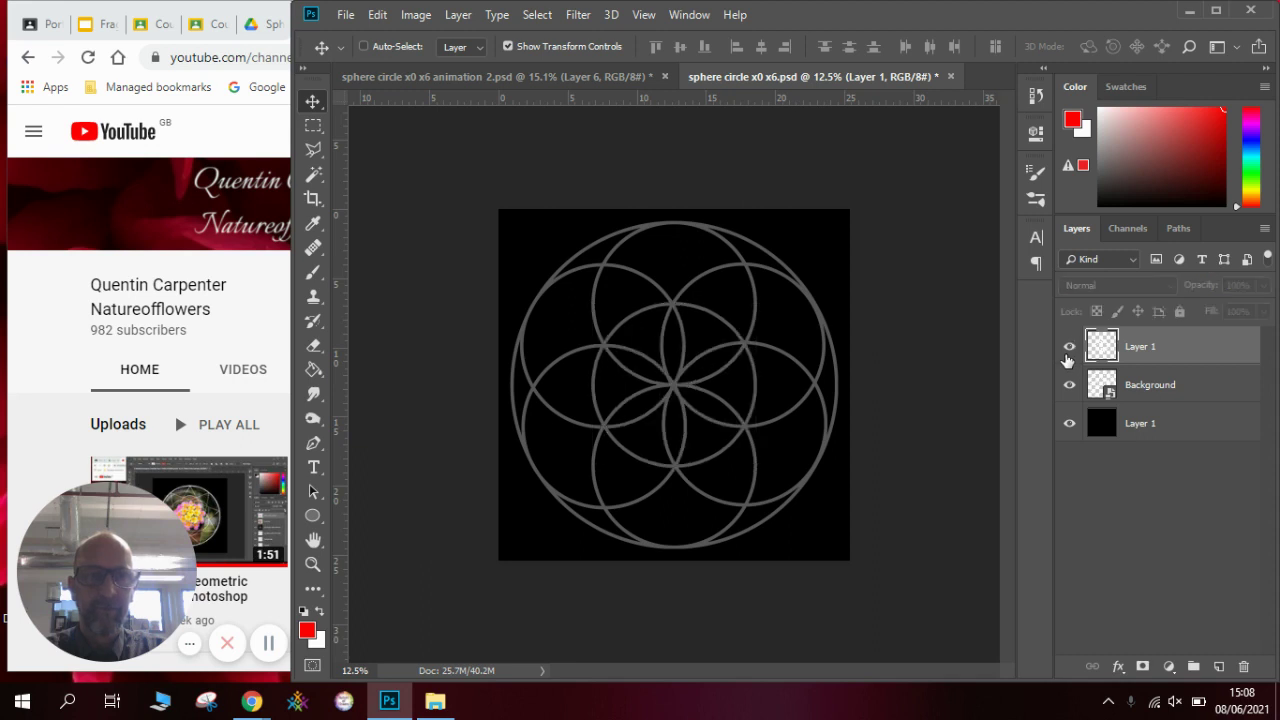
click(1069, 347)
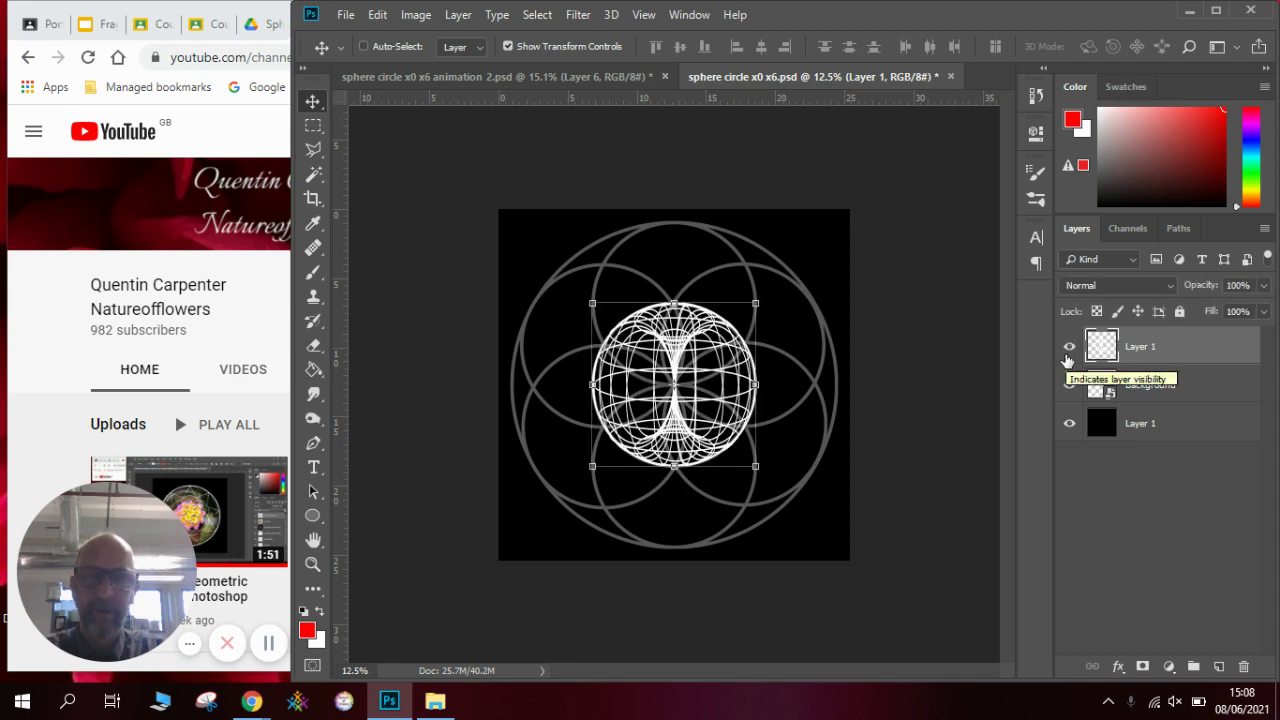
click(1068, 384)
click(1068, 384)
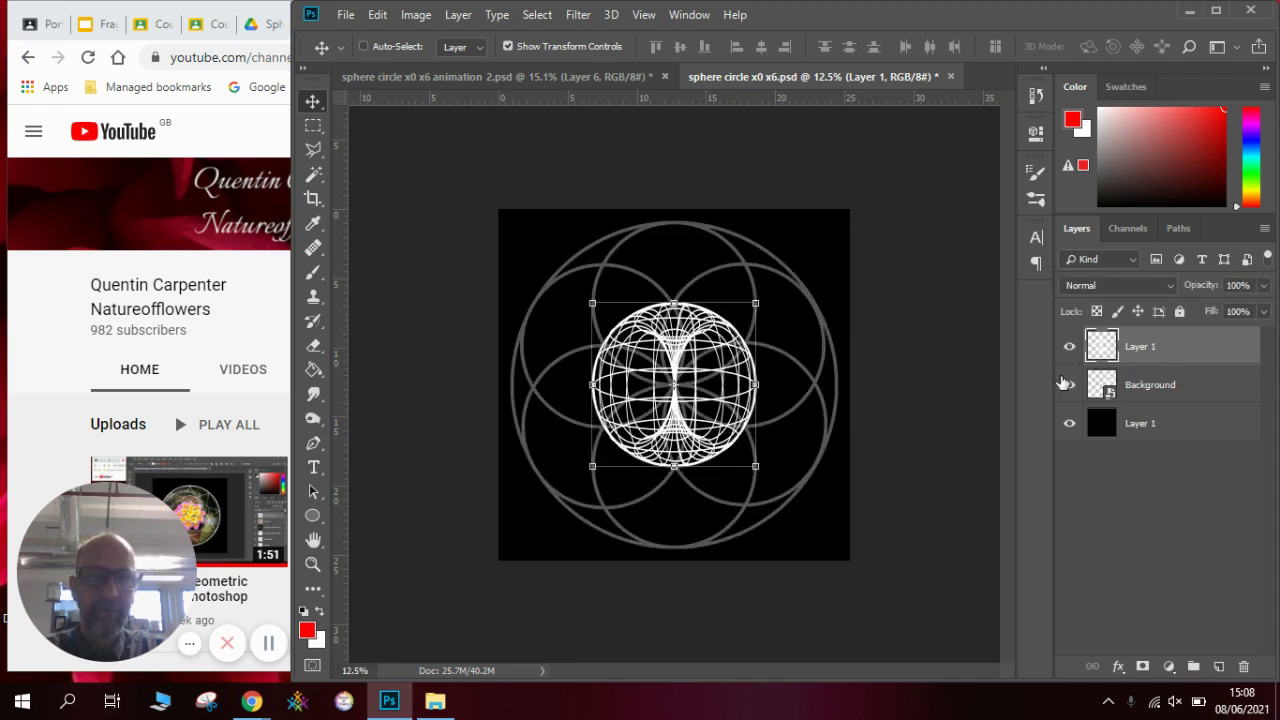
click(1163, 430)
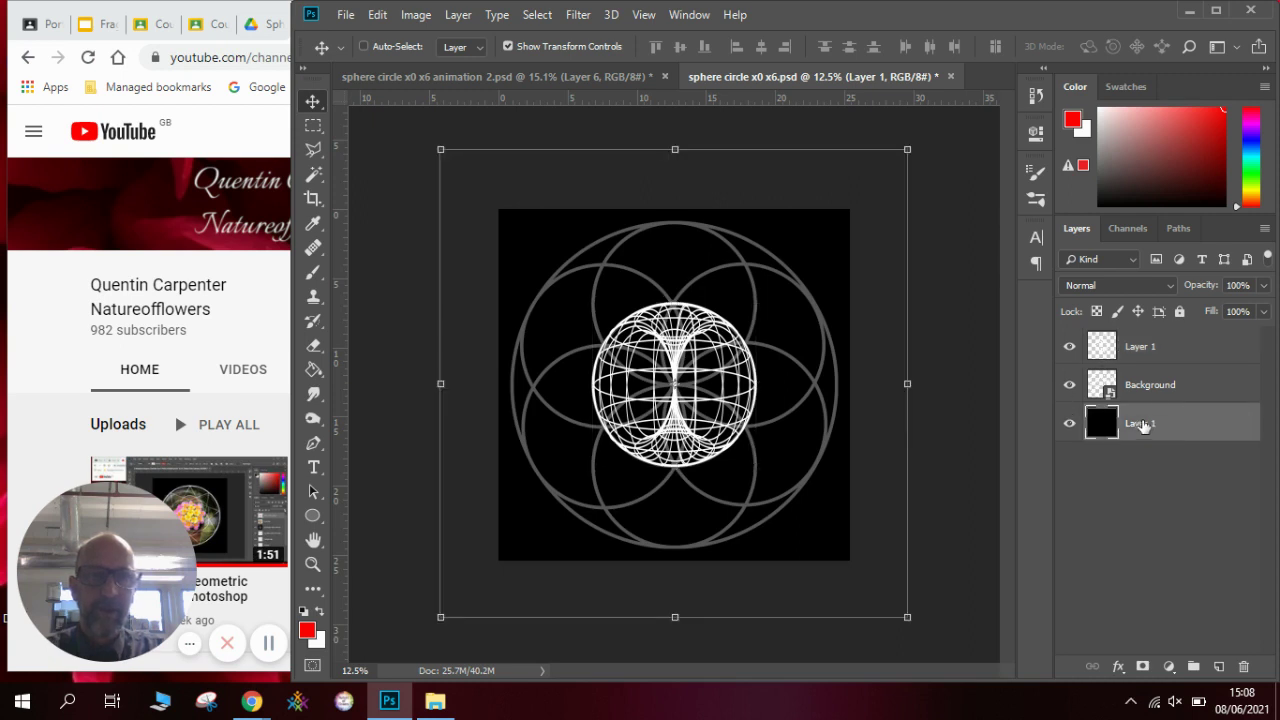
click(1154, 352)
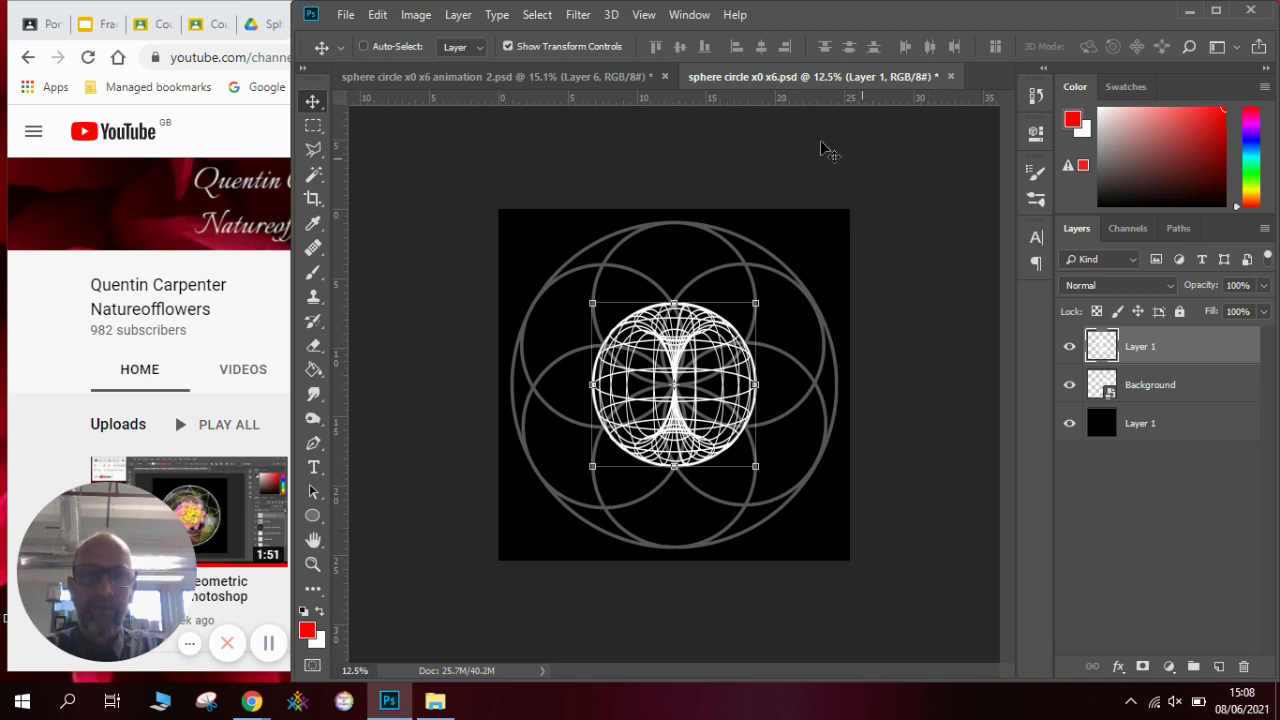
Show the Timeline again and create a frame animation for the document.
click(690, 15)
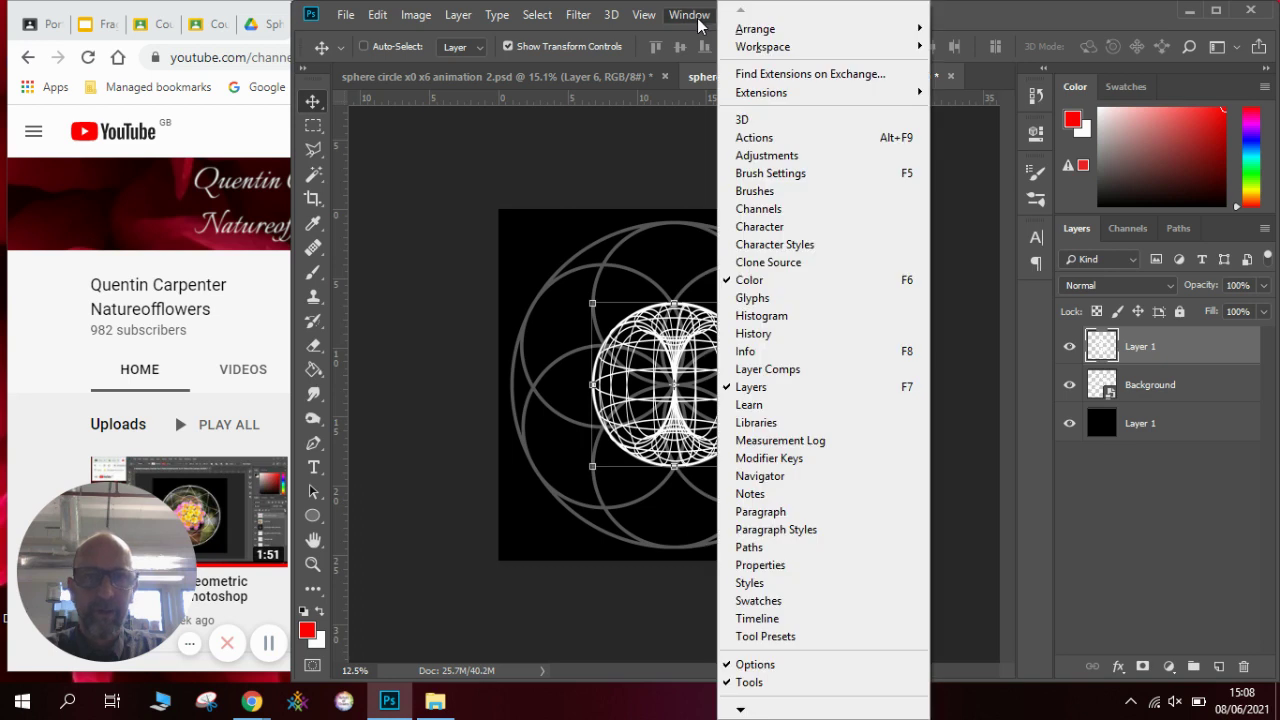
click(800, 621)
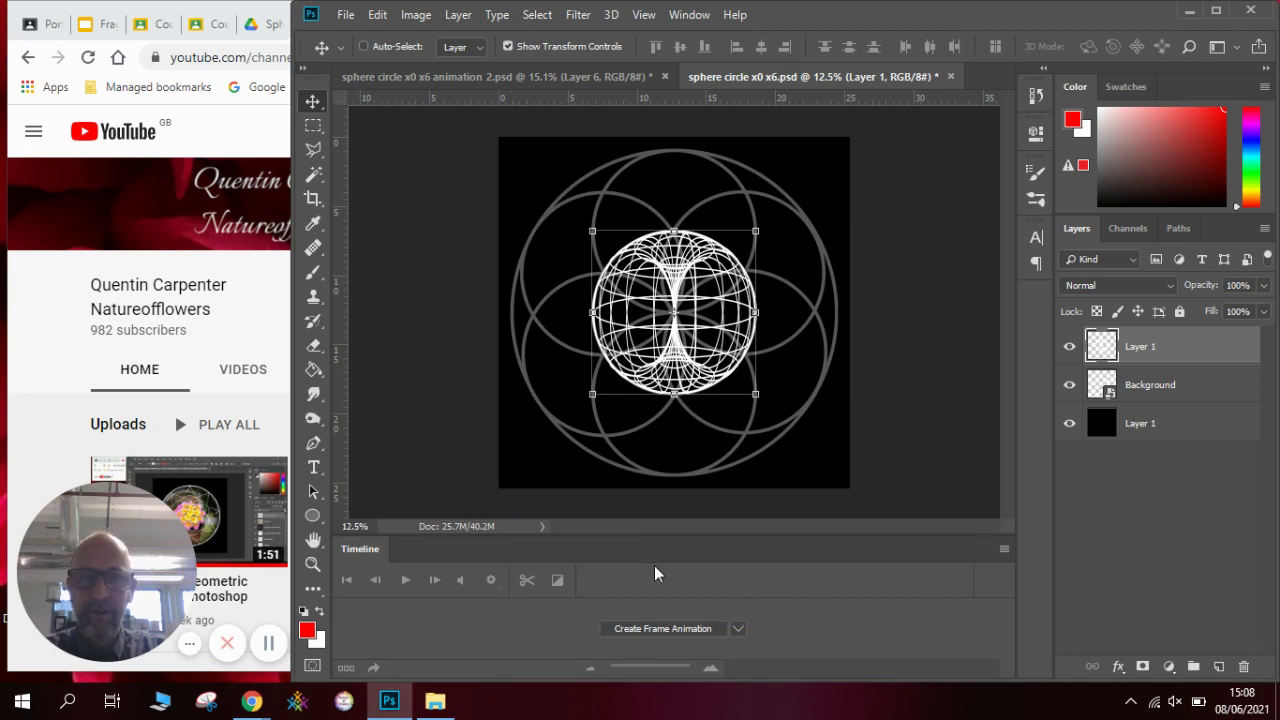
click(739, 628)
click(735, 647)
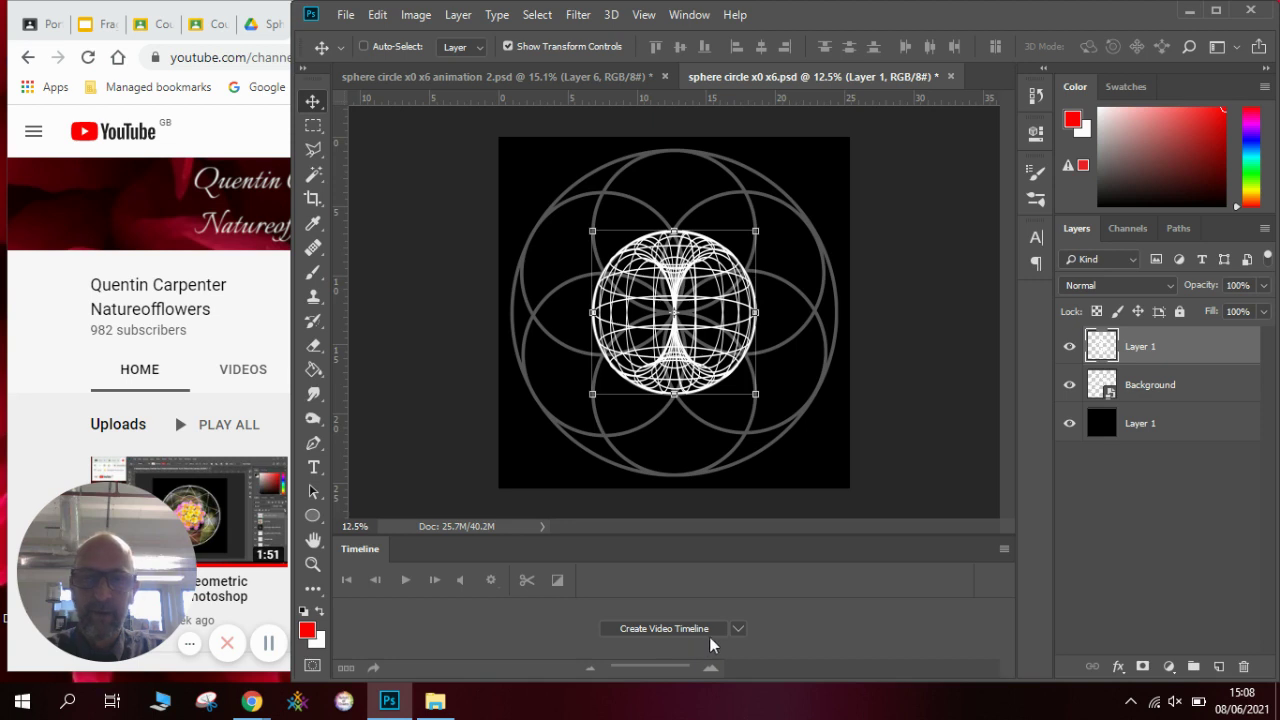
click(738, 630)
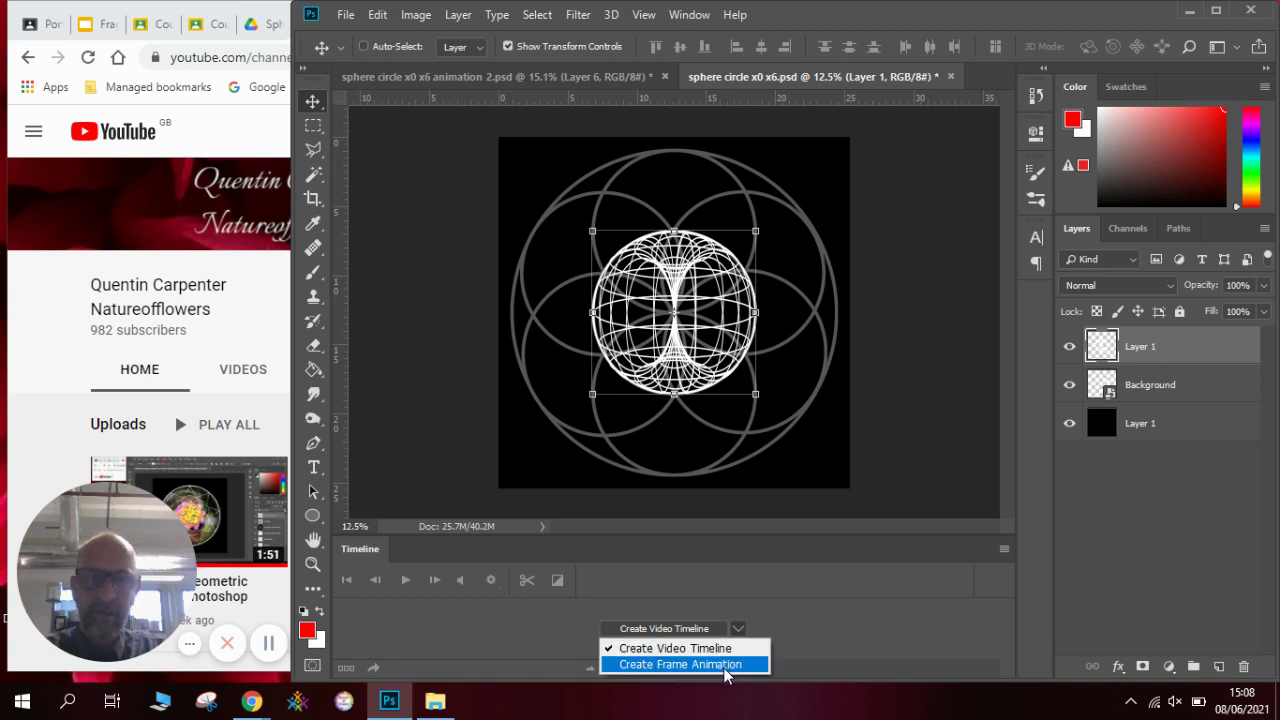
click(722, 664)
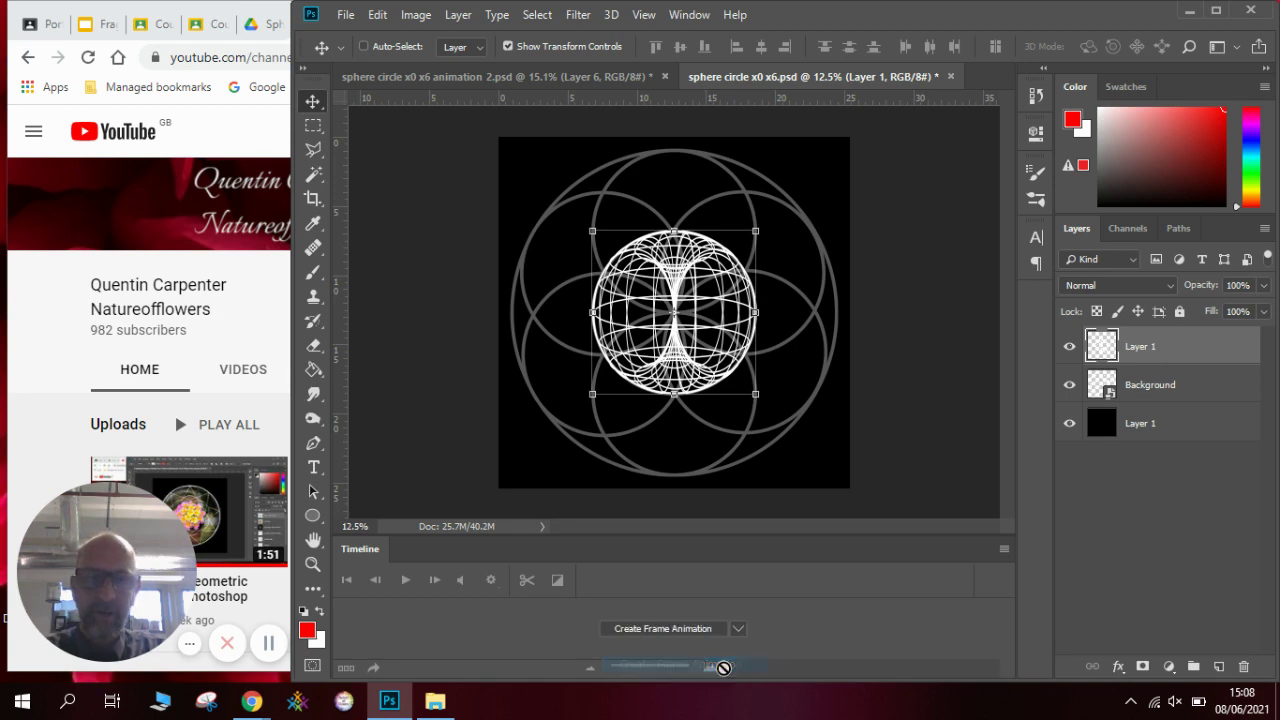
click(674, 629)
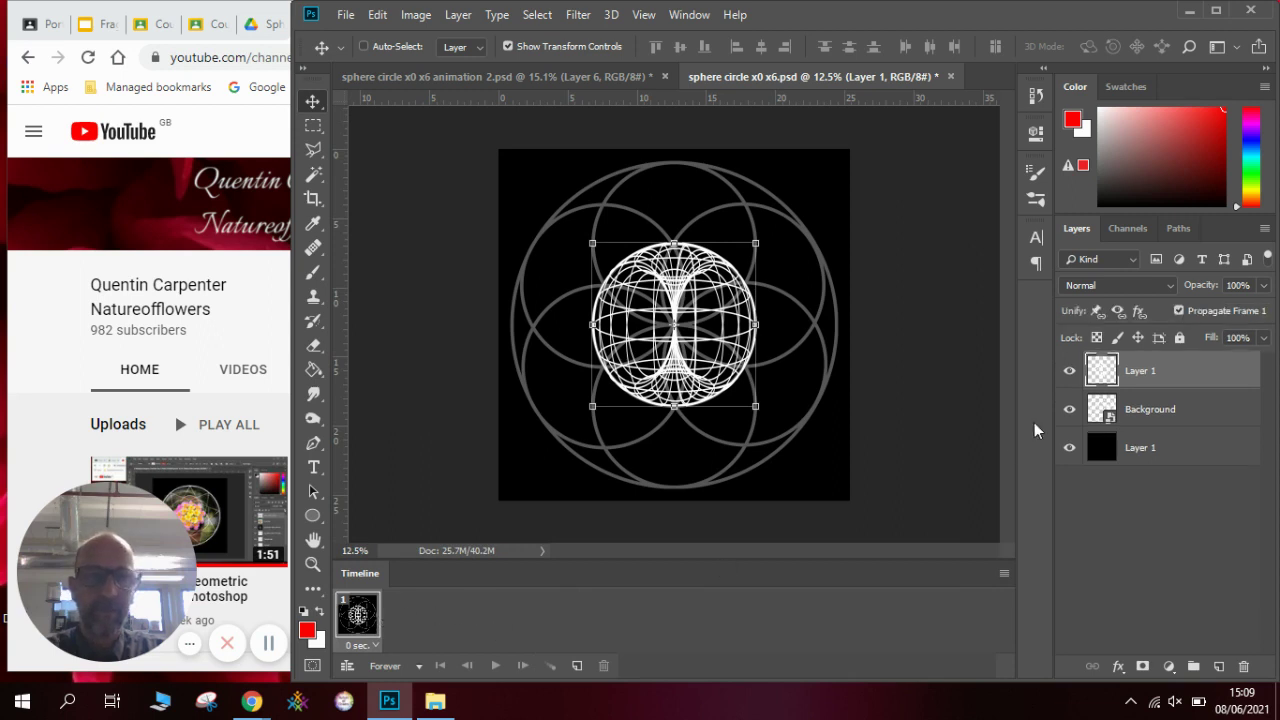
Hide the sphere's Layer 1 in frame 1, keeping the Background circle pattern and the black layer visible.
click(1070, 371)
click(1070, 410)
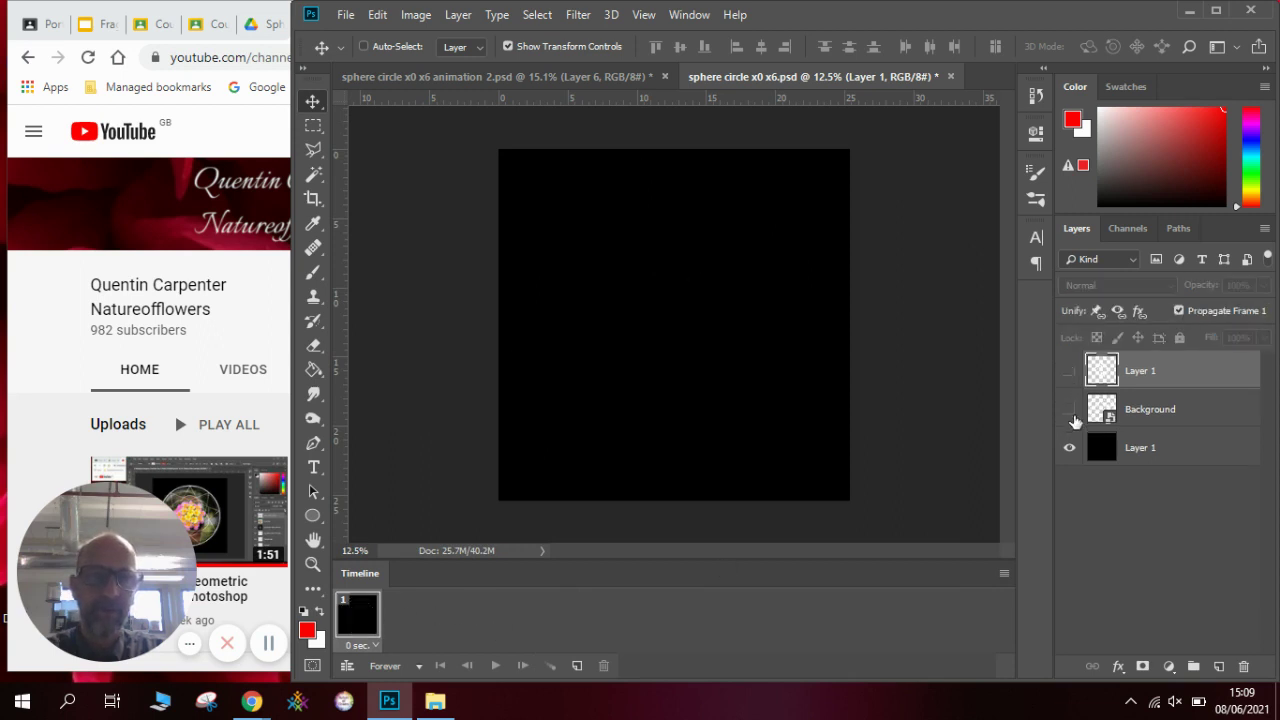
click(1070, 410)
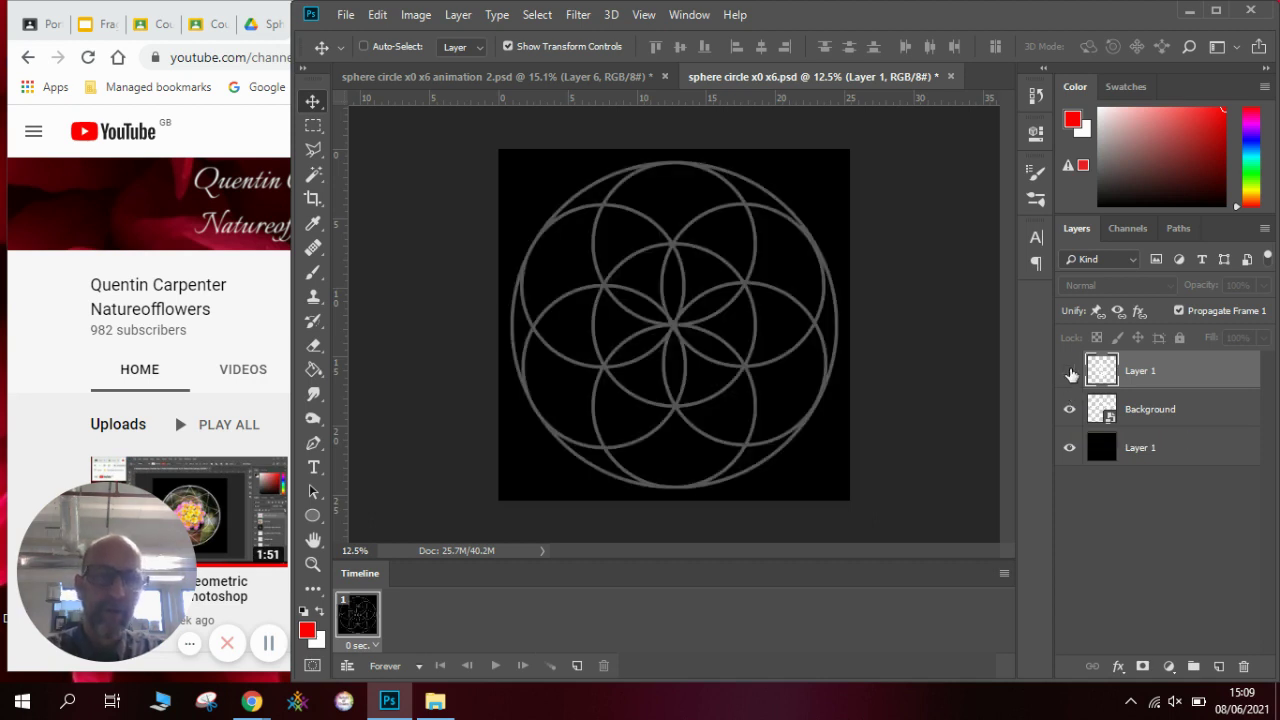
click(1070, 371)
click(1070, 371)
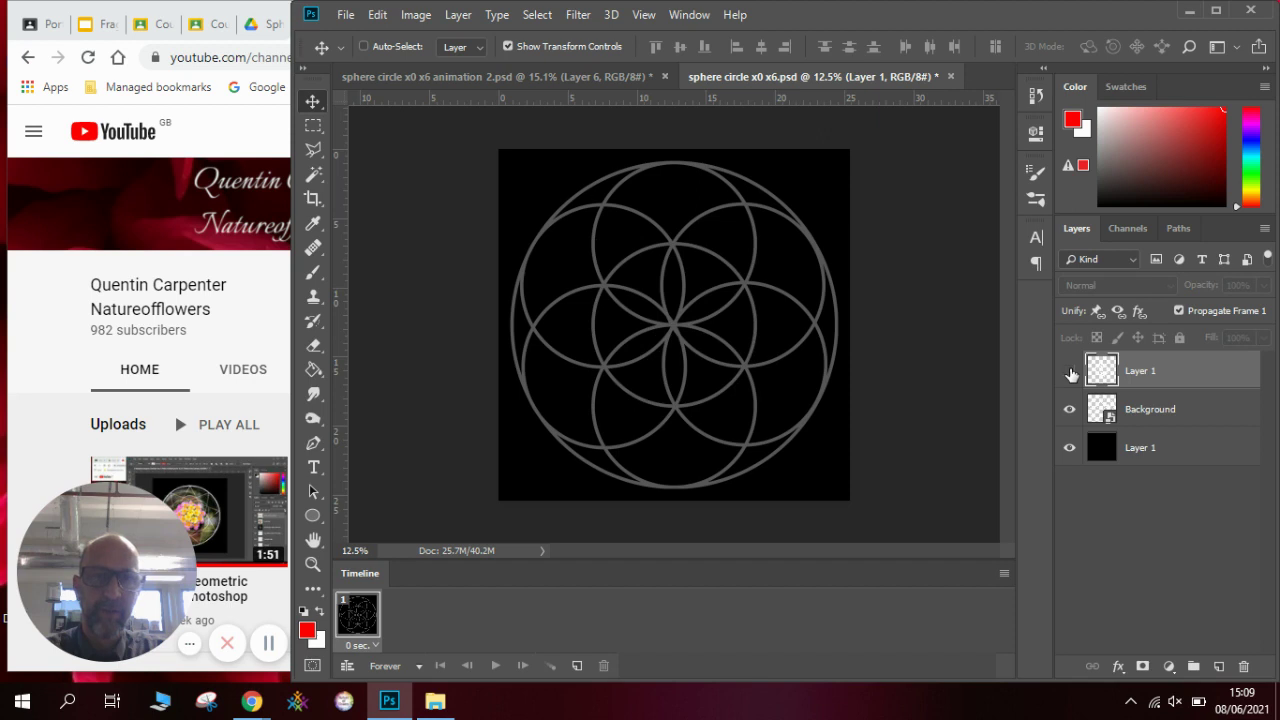
Add a second frame, hide the empty Frame 2 layer in it and show the sphere's Layer 1.
click(577, 667)
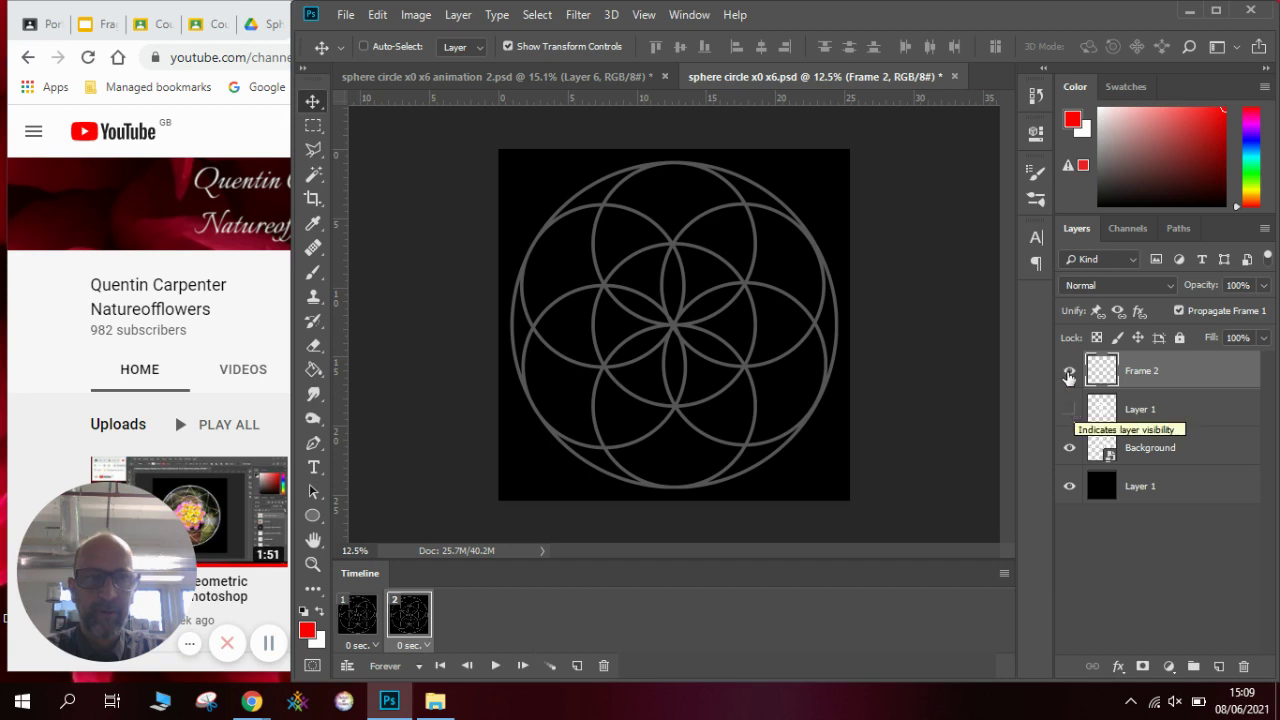
click(1069, 371)
click(1069, 410)
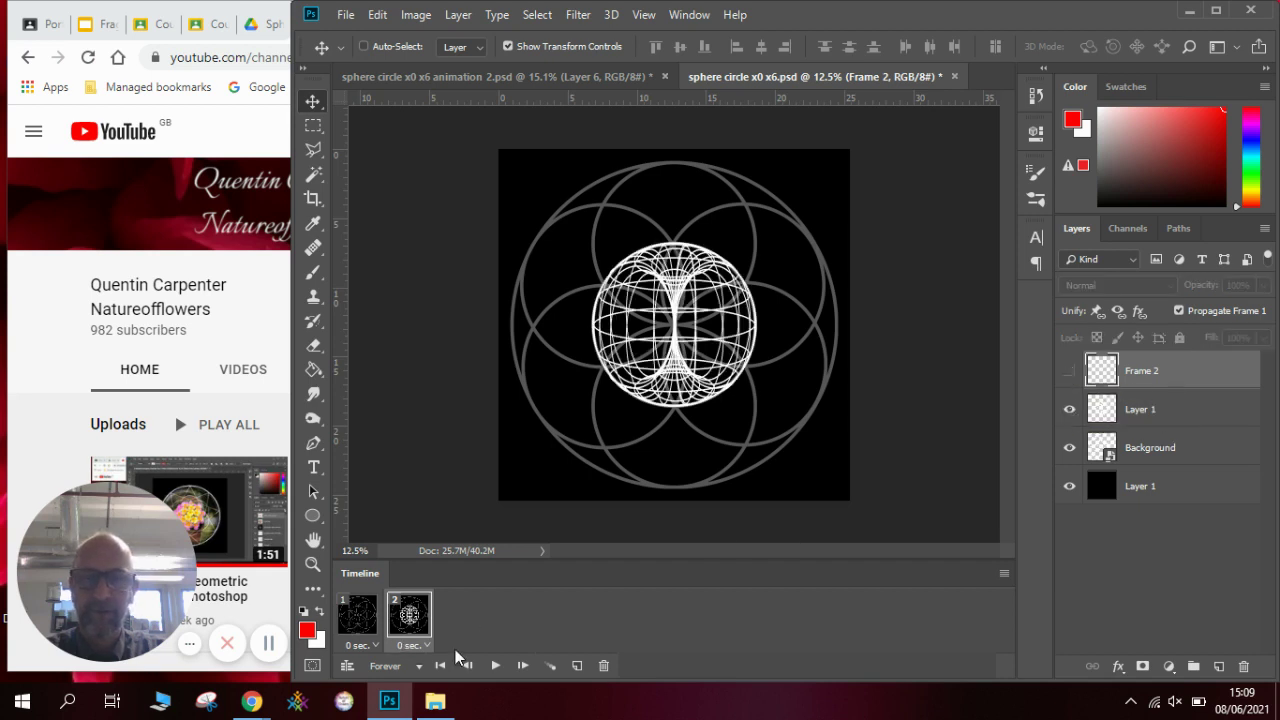
Set the delay of frames 1 and 2 to 0.1 seconds each and preview the animation.
click(494, 666)
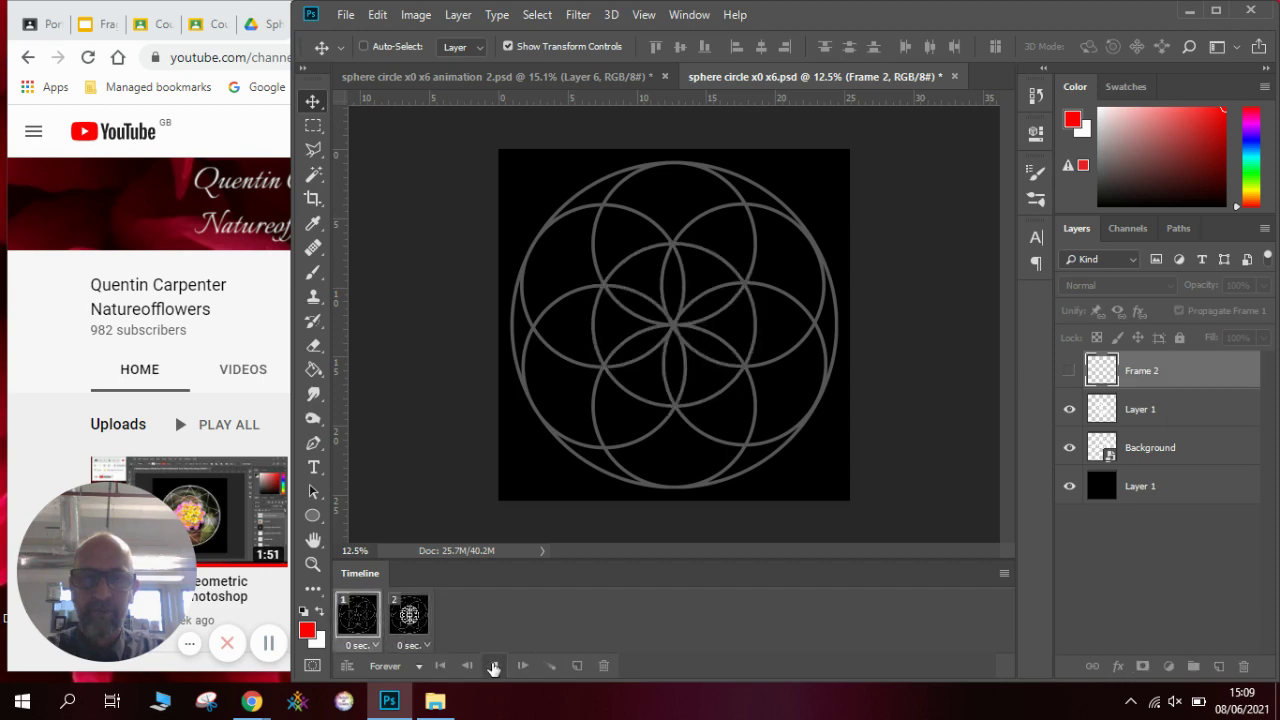
click(369, 646)
click(387, 479)
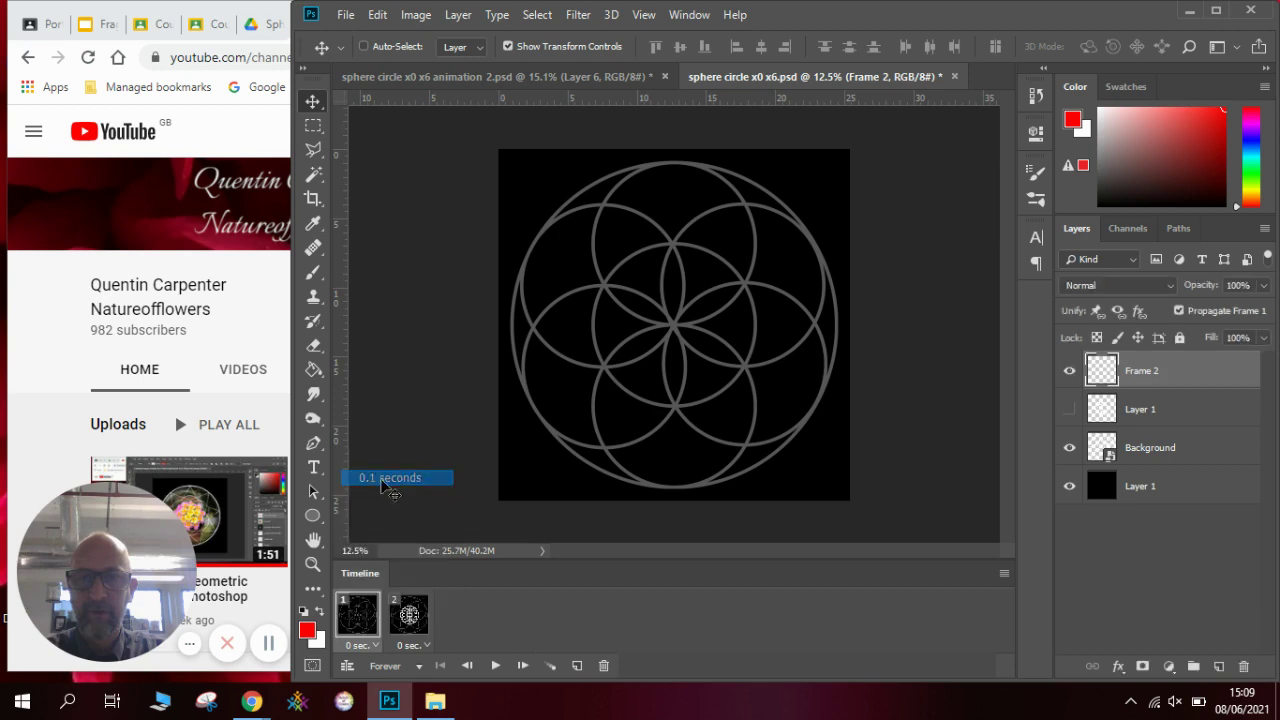
click(421, 649)
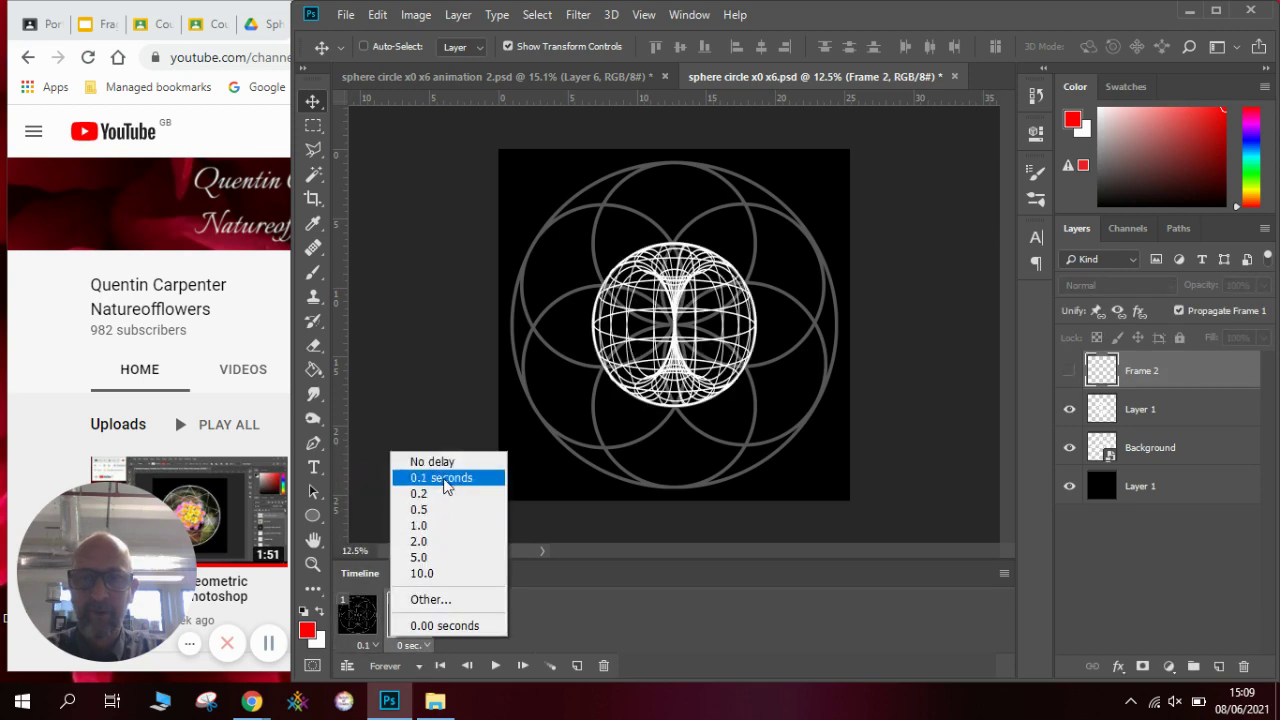
click(448, 480)
click(496, 666)
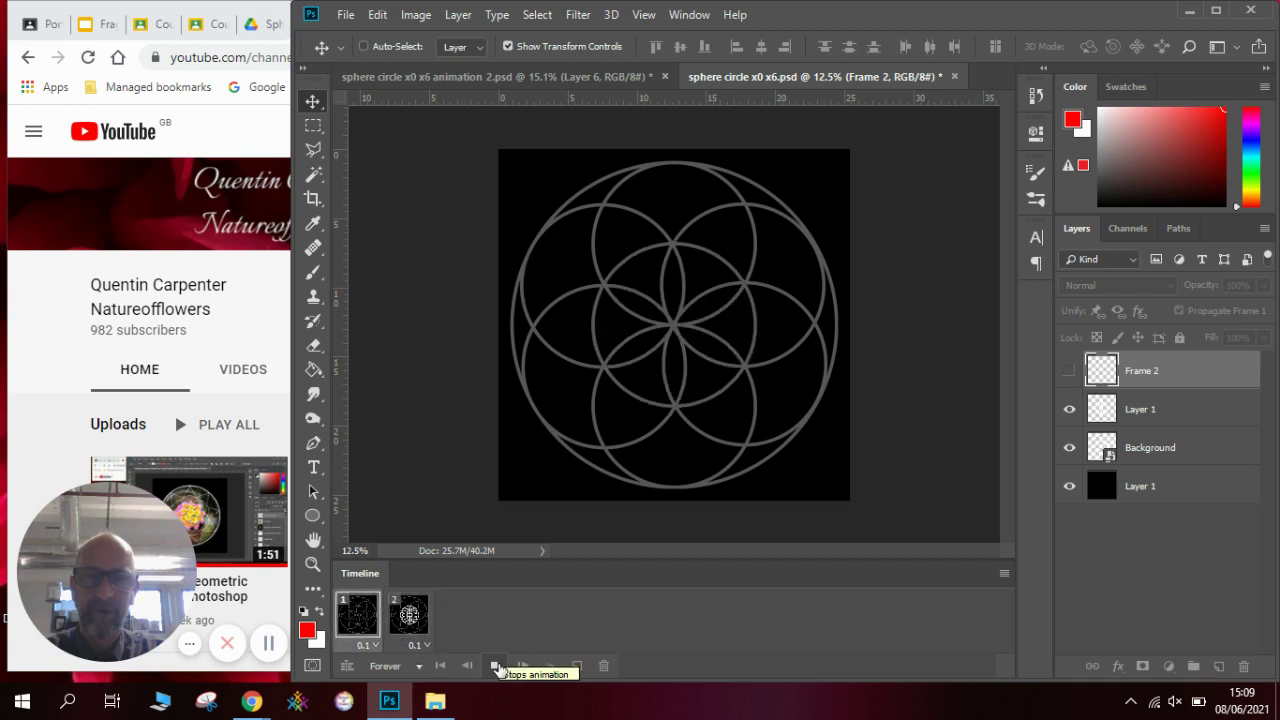
click(497, 666)
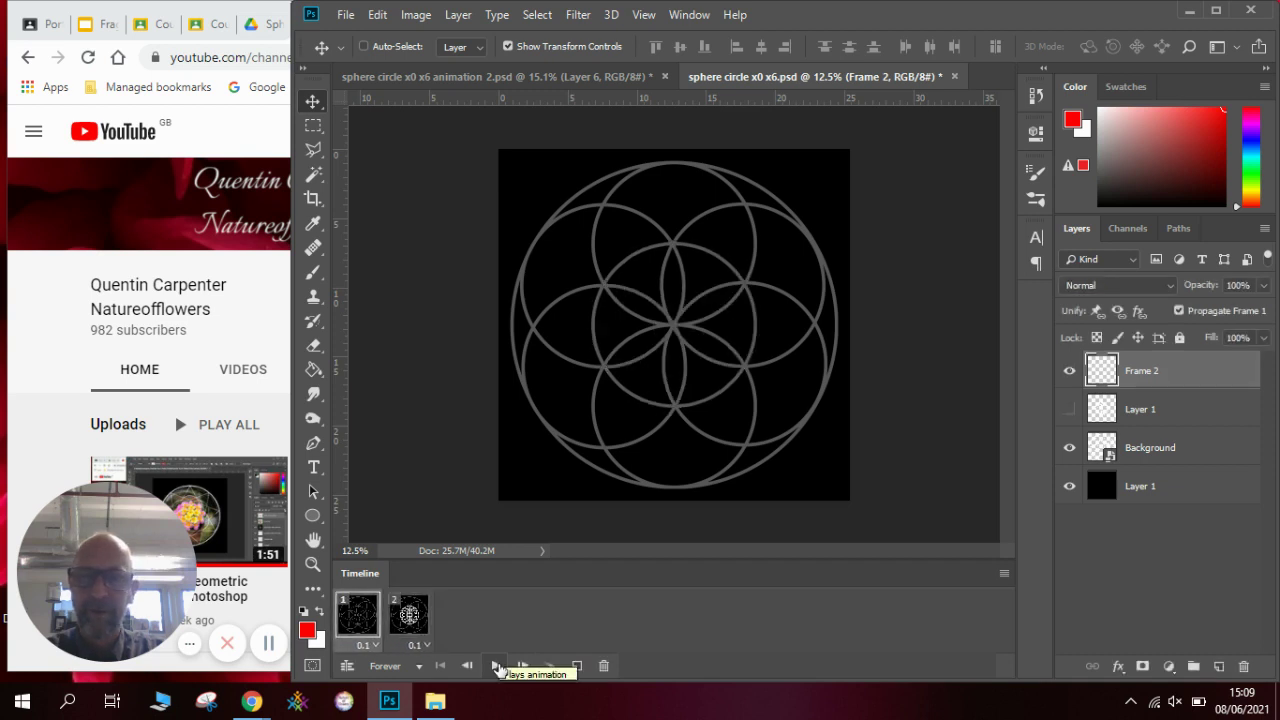
Add a third animation frame based on frame 2, with the sphere's Layer 1 selected.
click(1163, 418)
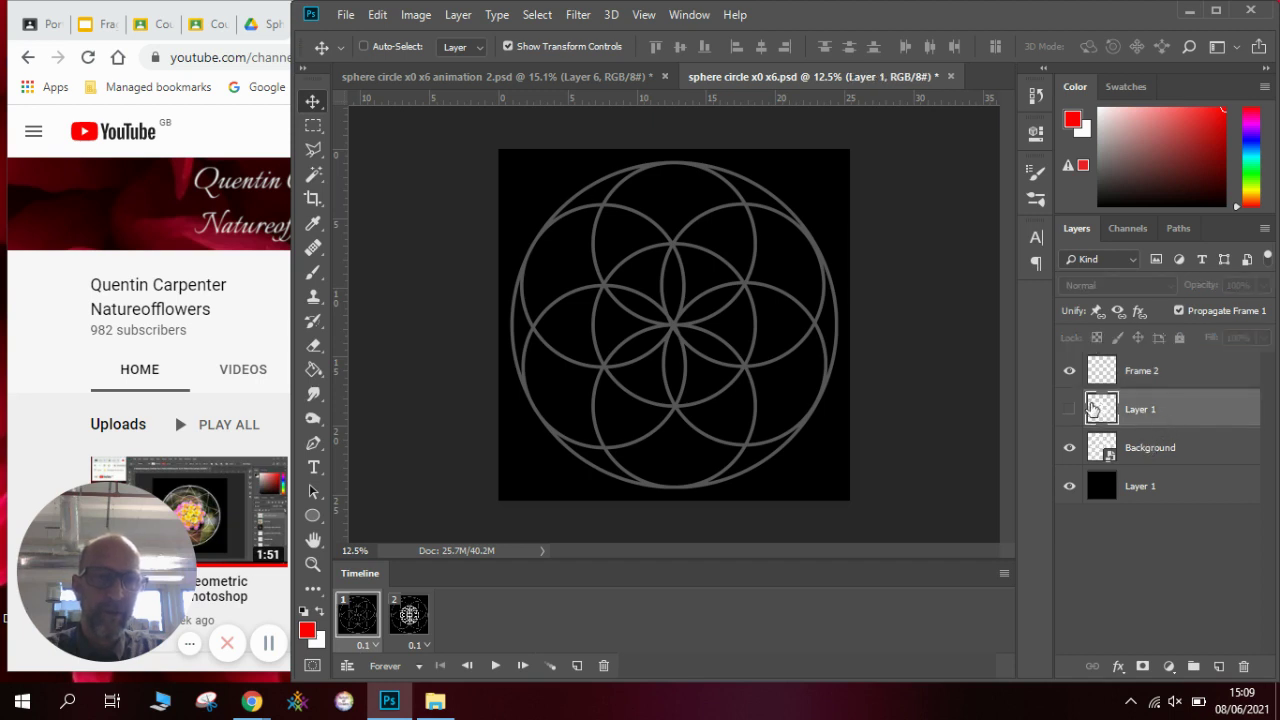
click(410, 616)
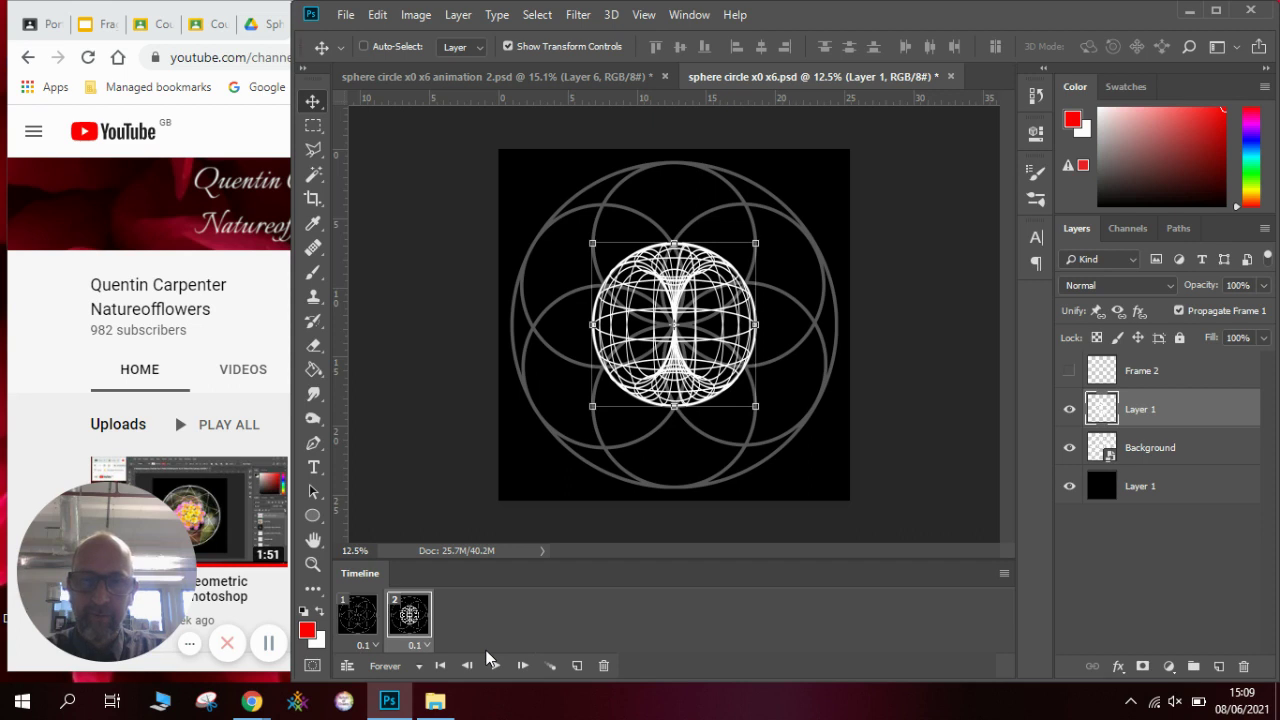
click(577, 666)
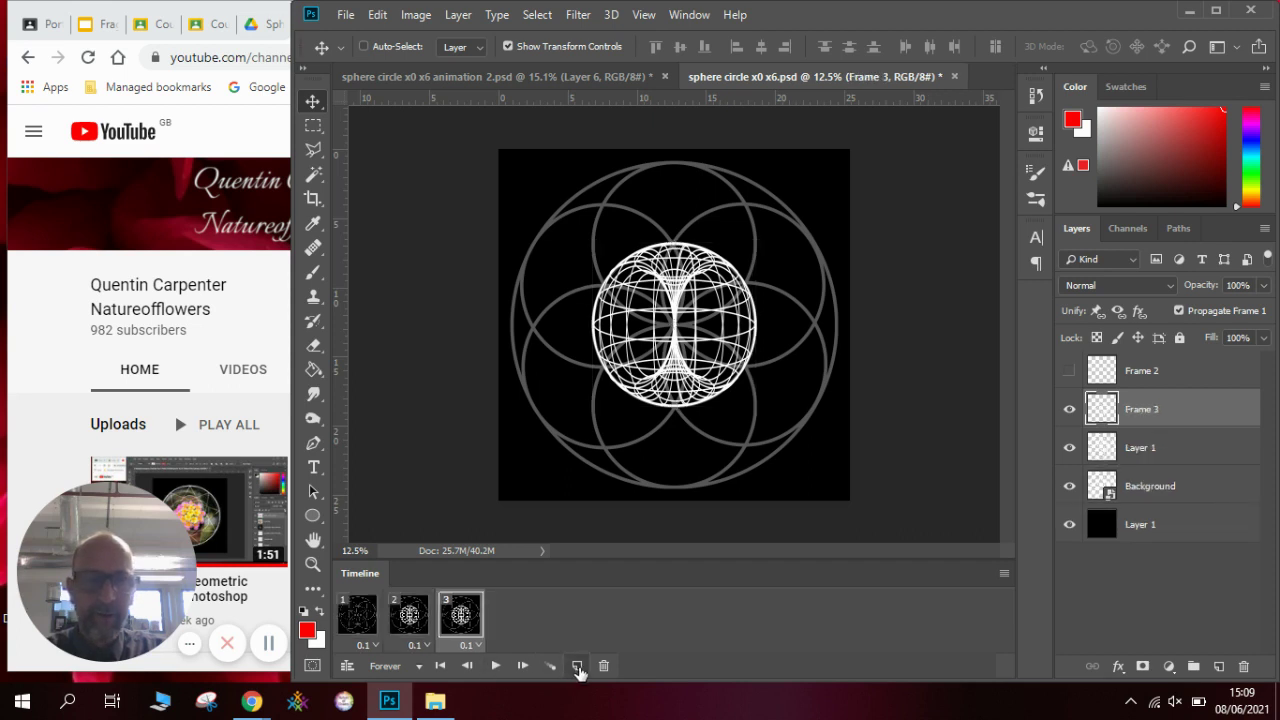
Duplicate the sphere's Layer 1 within the same document as Layer 1 copy.
click(1145, 450)
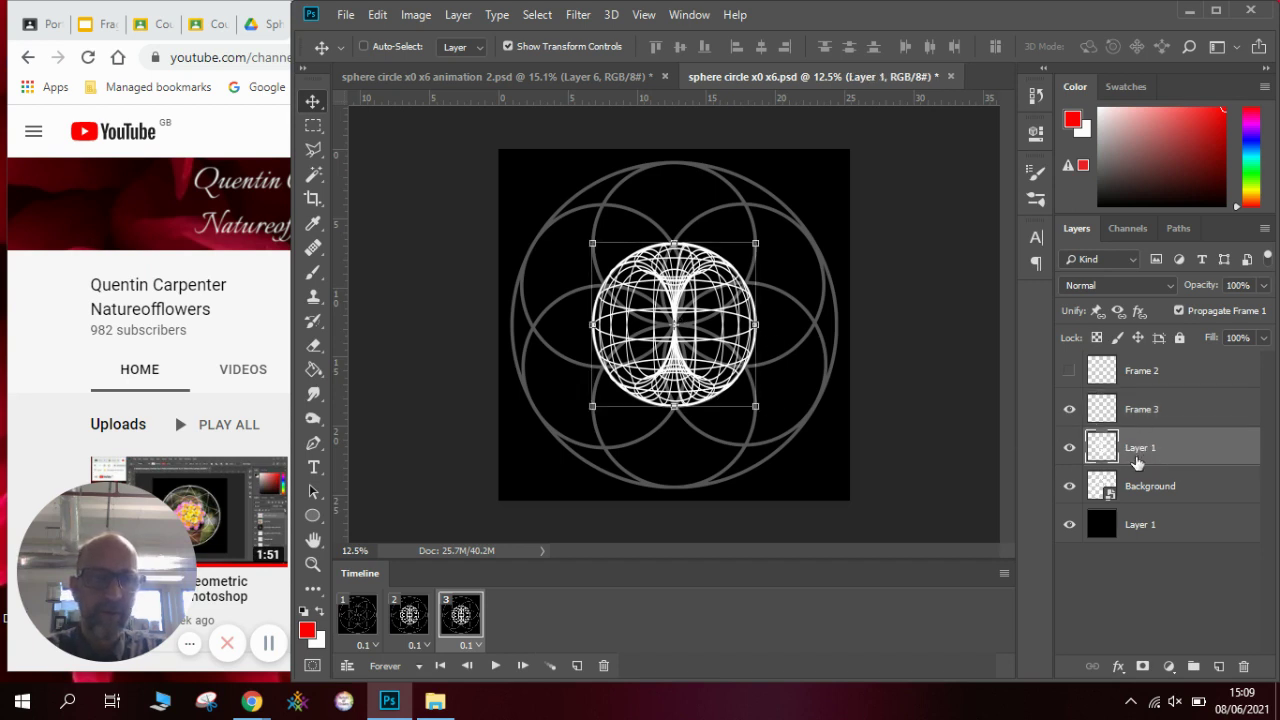
right_click(1136, 454)
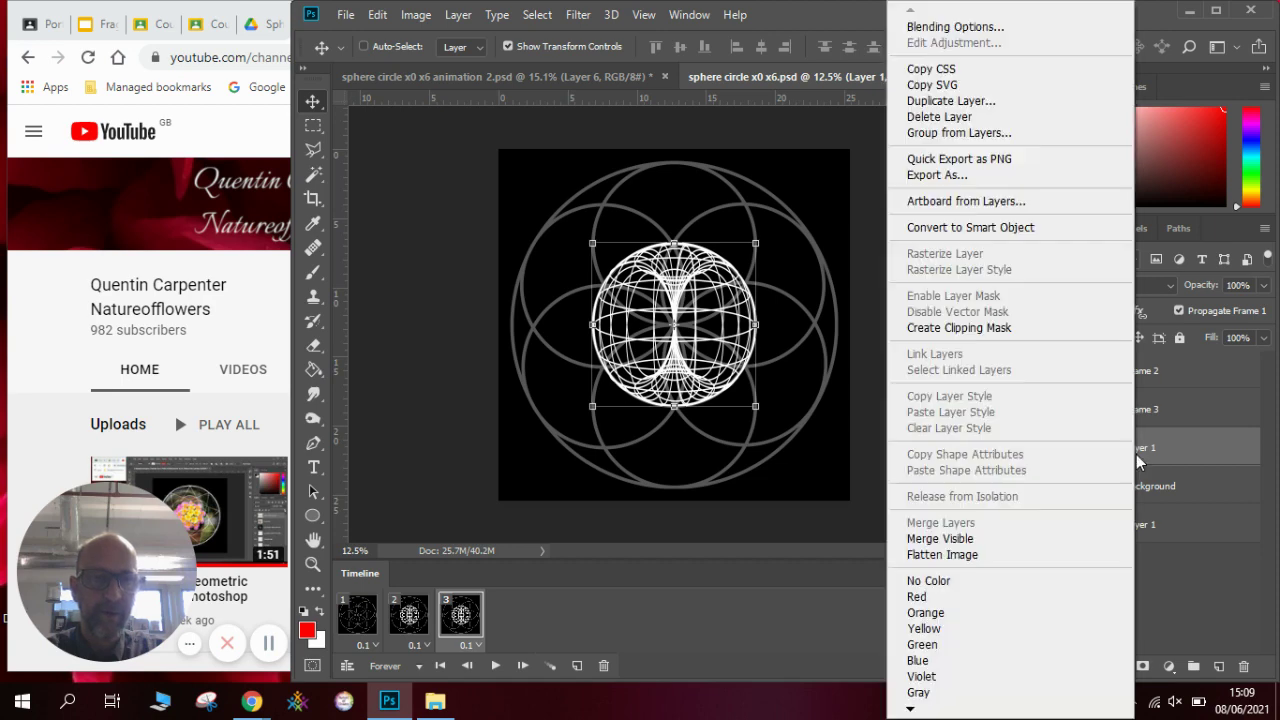
click(1003, 104)
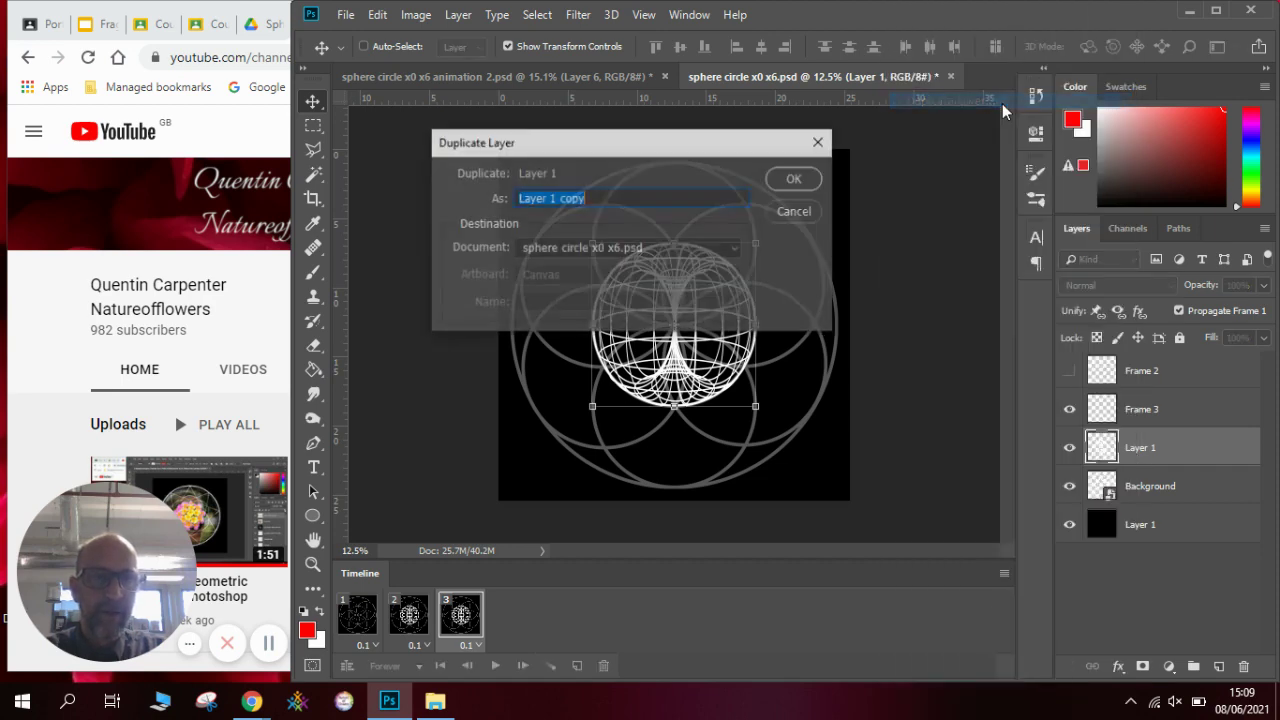
click(791, 174)
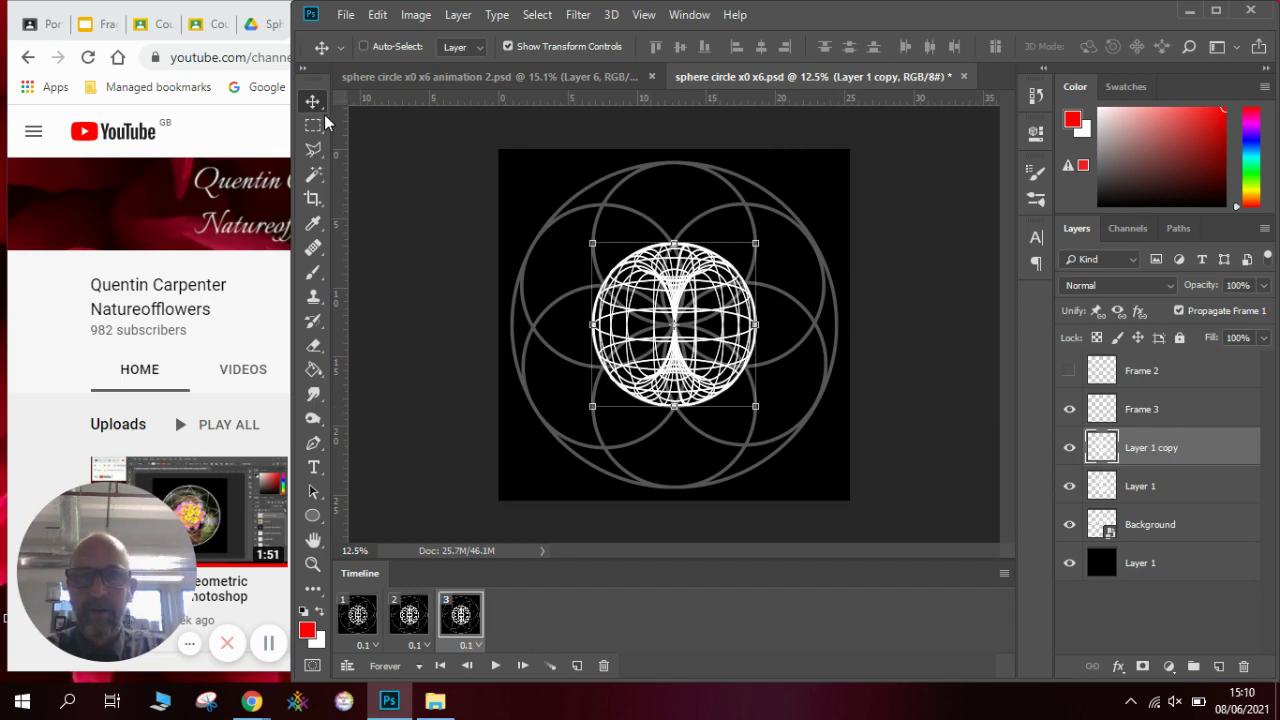
In frame 3, move the sphere copy up onto the pattern's top circle and hide the original sphere's Layer 1.
drag(632, 344, 625, 255)
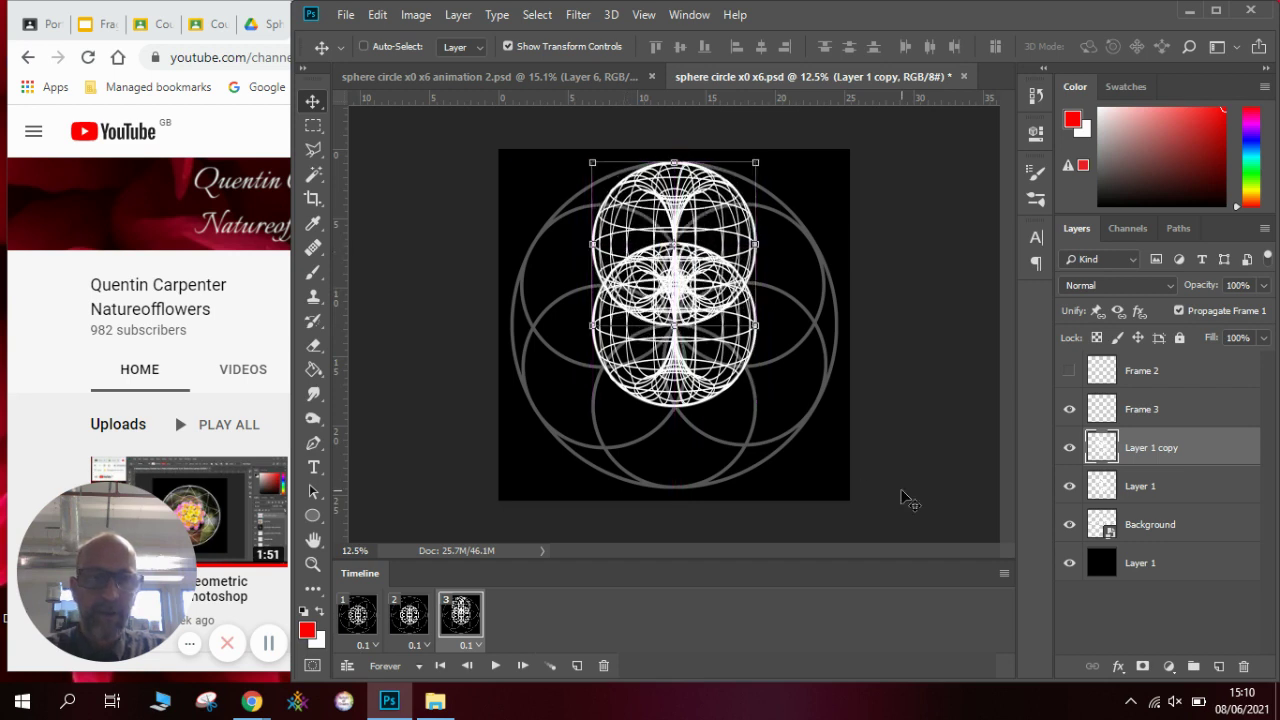
click(1068, 487)
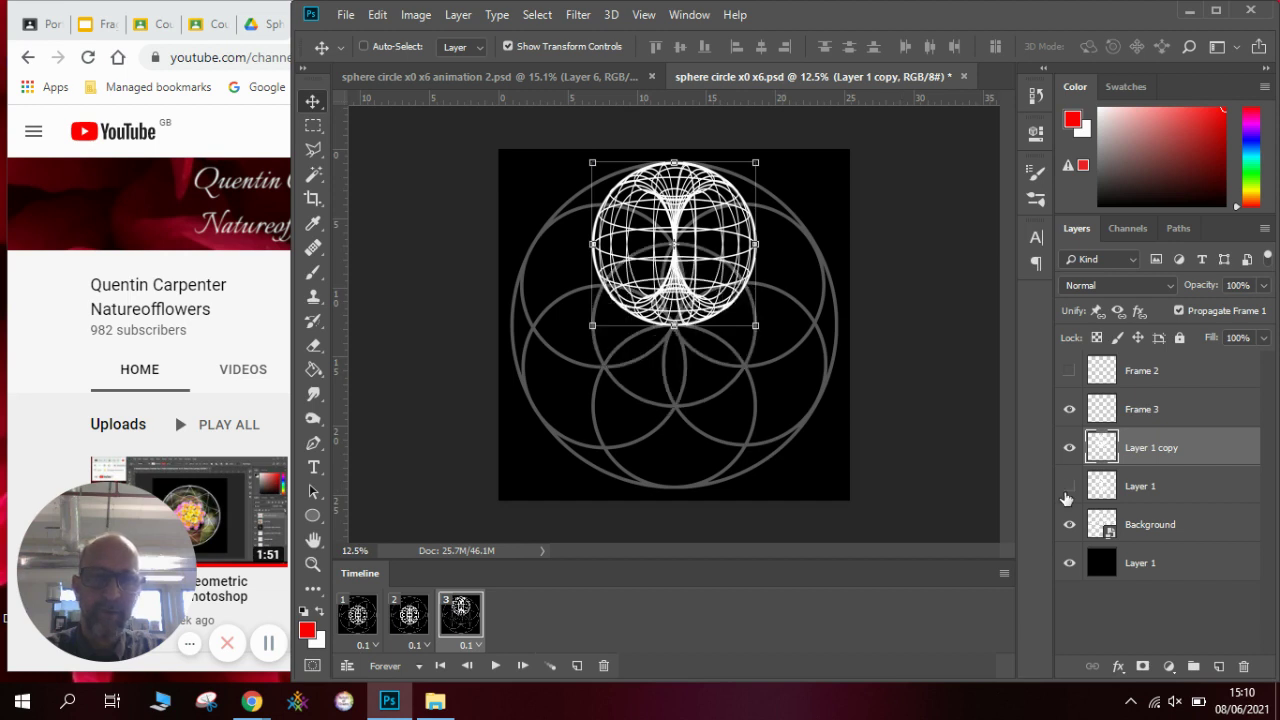
Hide Layer 1 copy starting from frame 1, show it again in frame 3 only, and check all three frames.
click(357, 616)
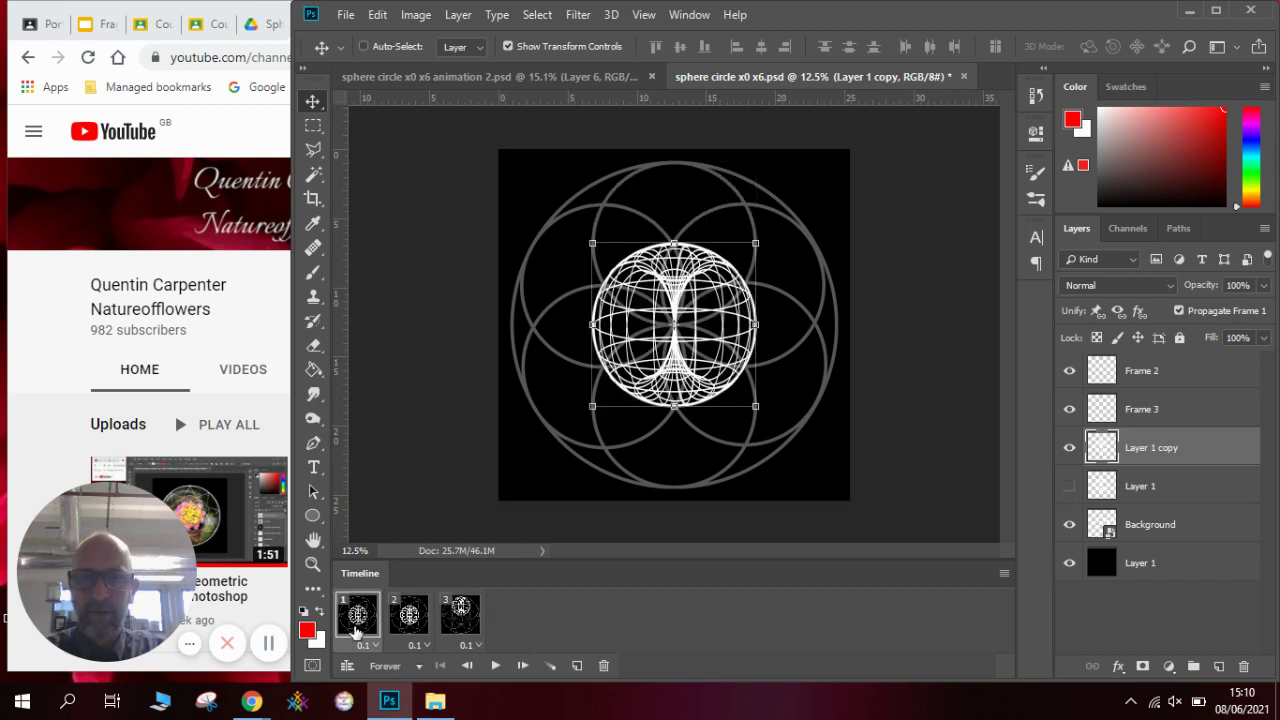
click(1068, 453)
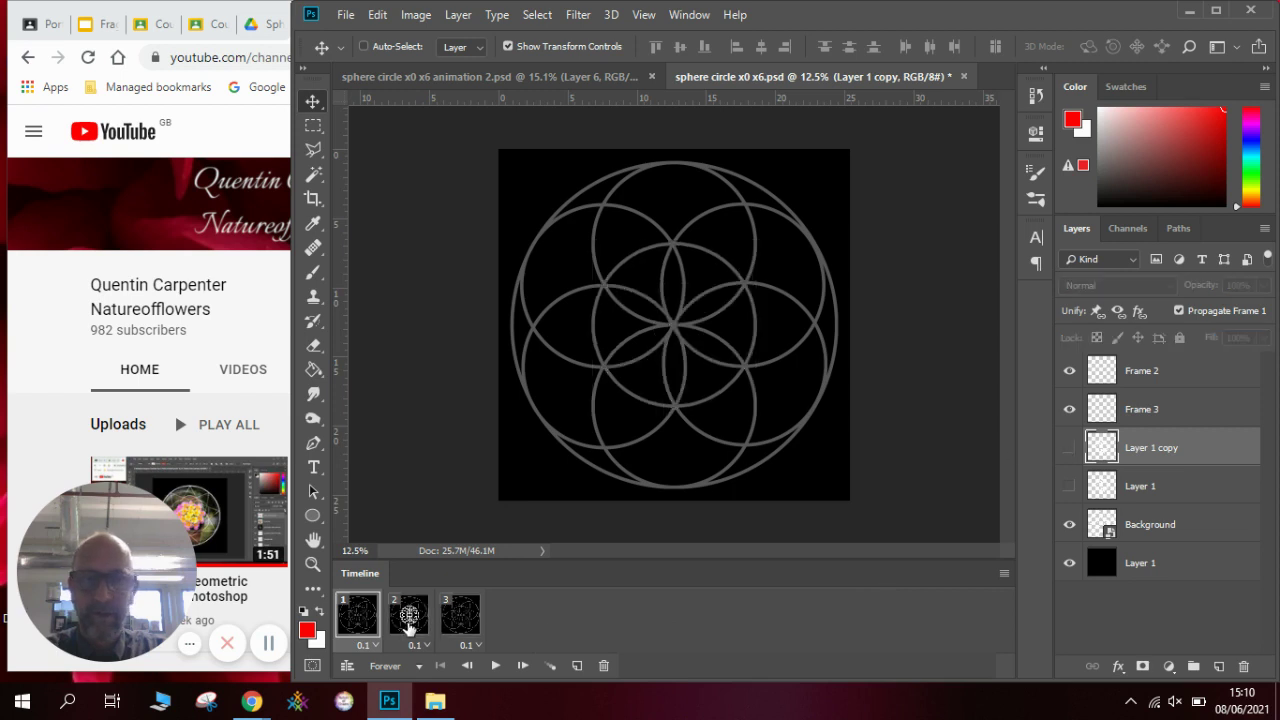
click(407, 618)
click(465, 628)
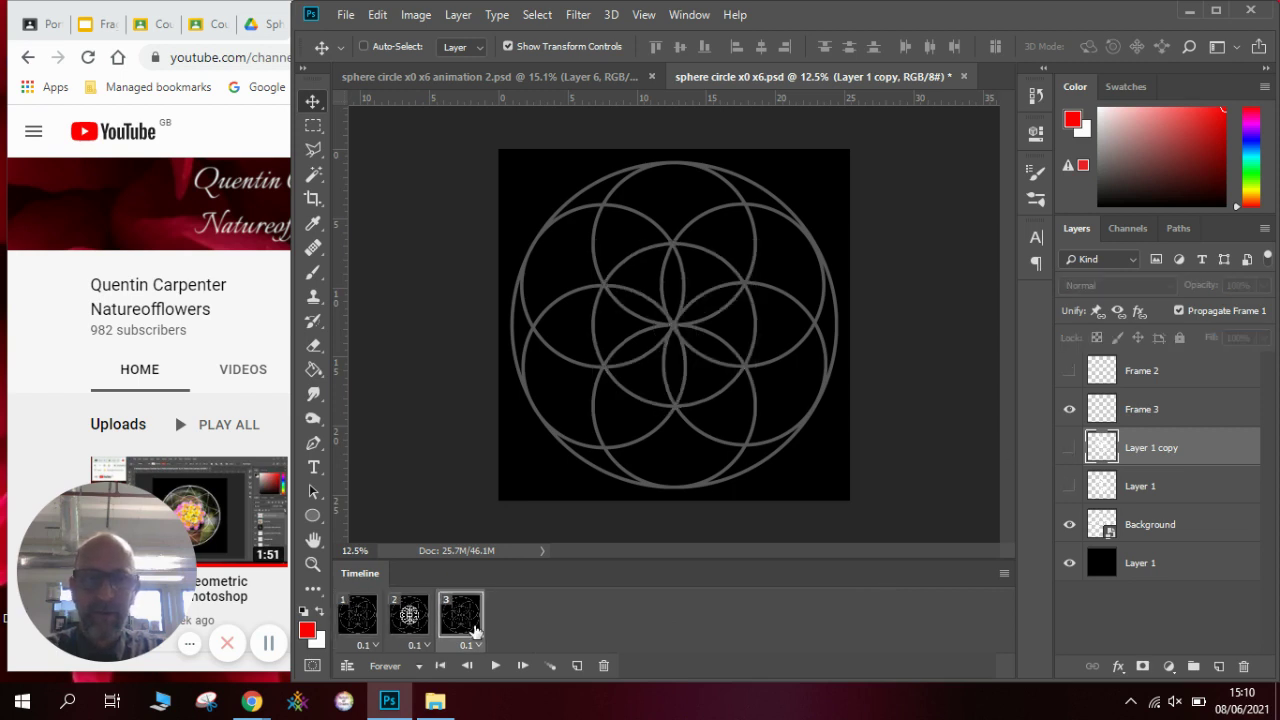
click(1068, 450)
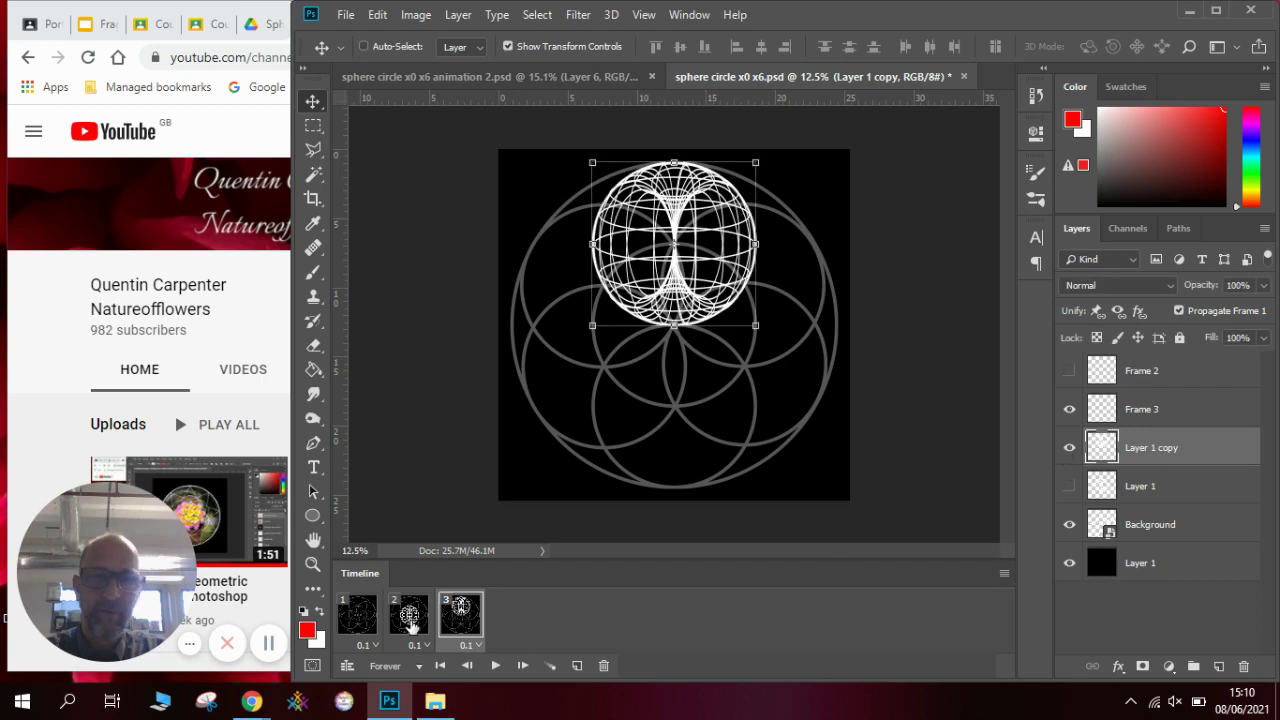
click(364, 622)
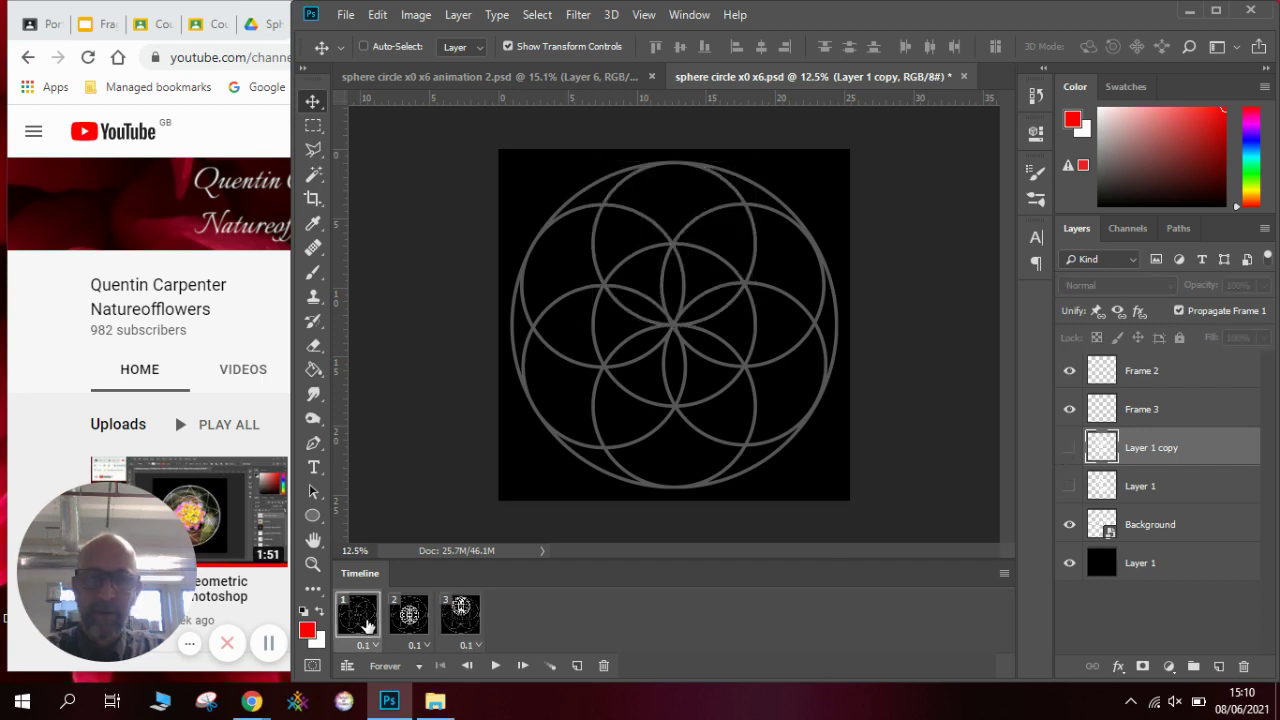
click(405, 626)
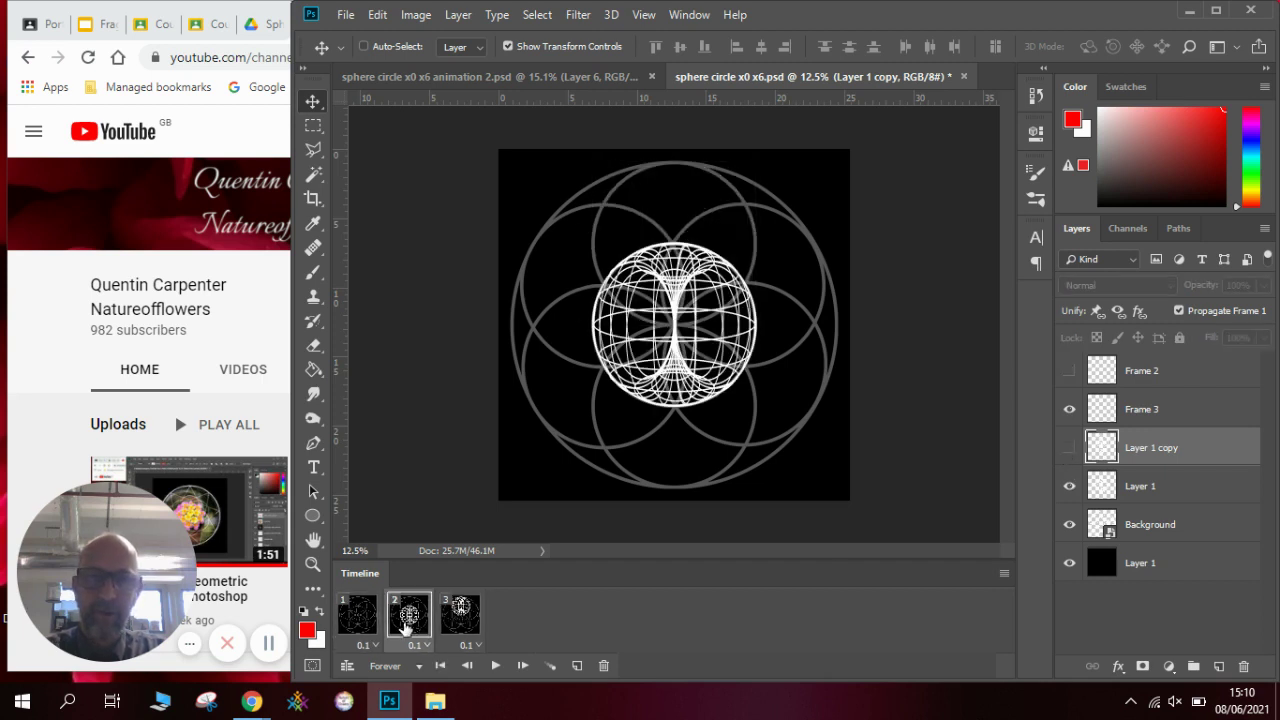
click(455, 628)
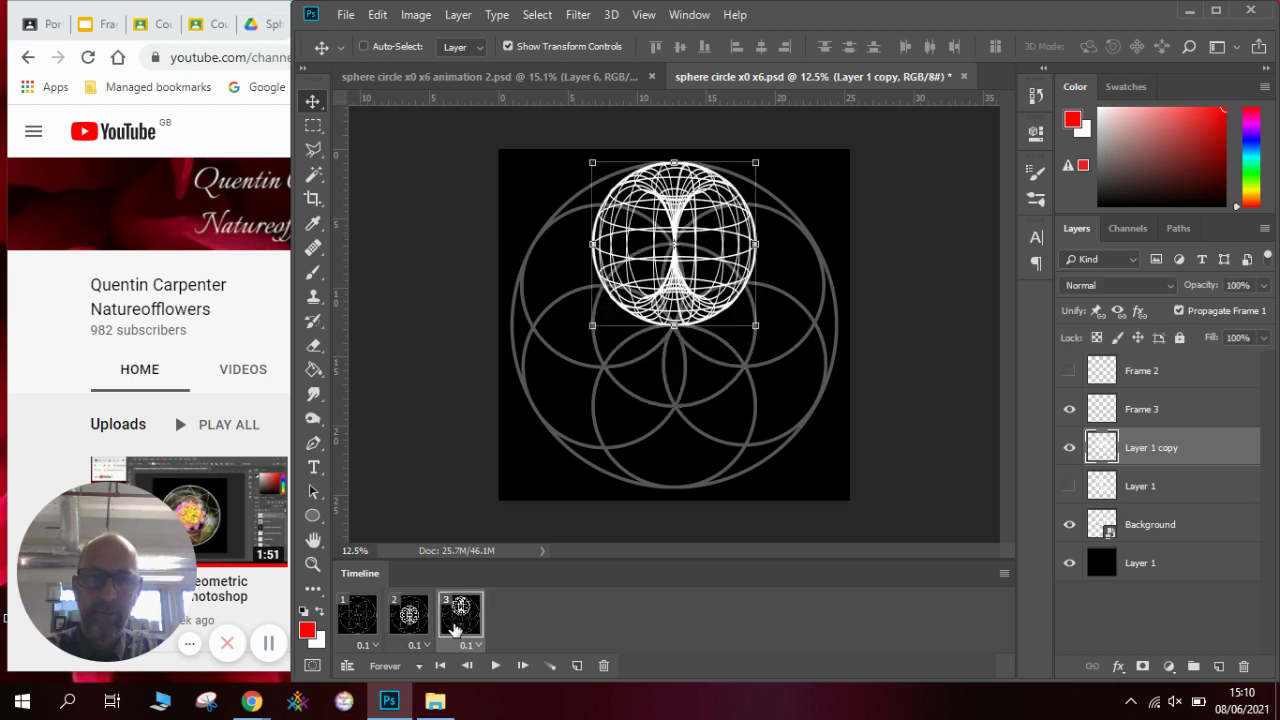
Add a fourth animation frame based on frame 3 and duplicate Layer 1 copy as Layer 1 copy 2.
click(577, 666)
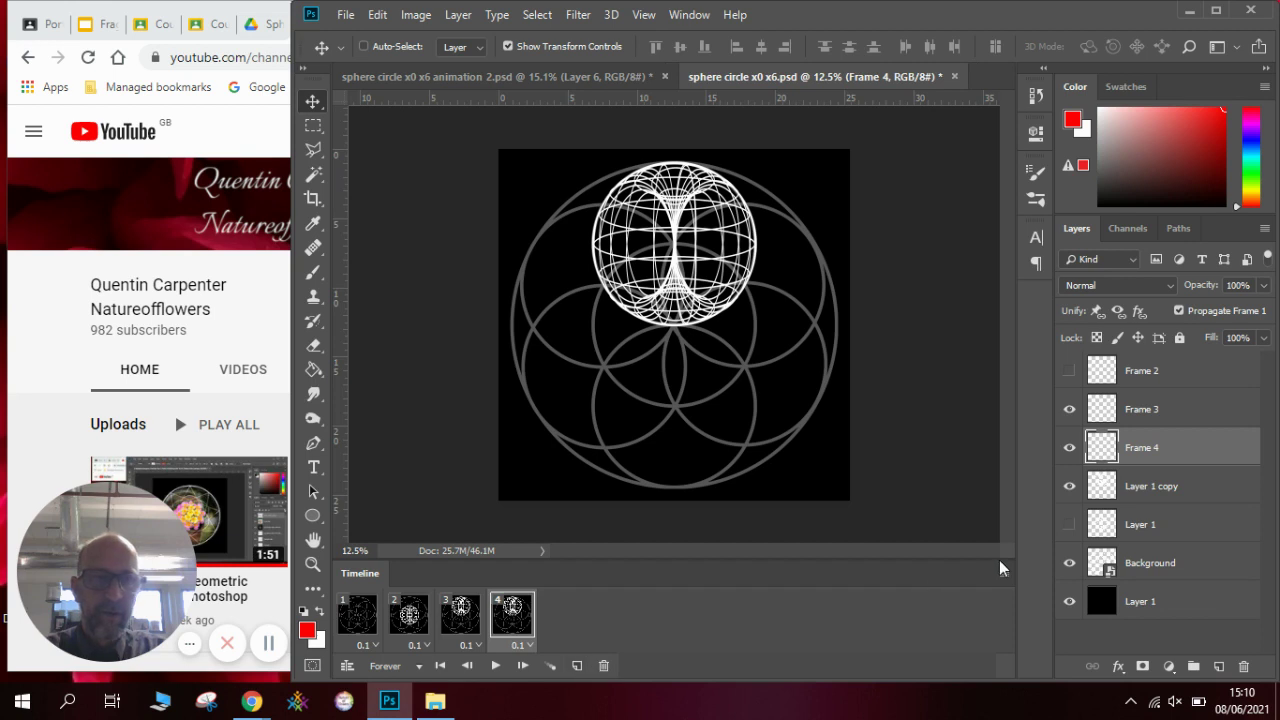
click(1153, 485)
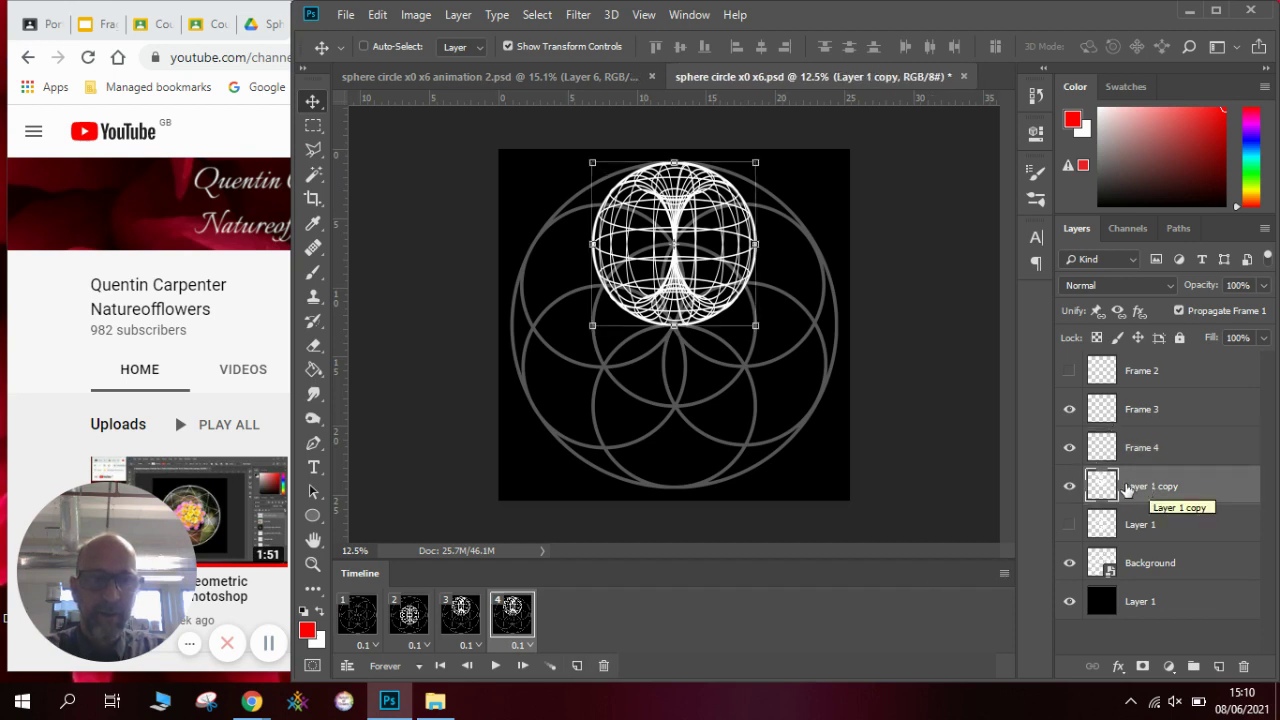
right_click(1137, 488)
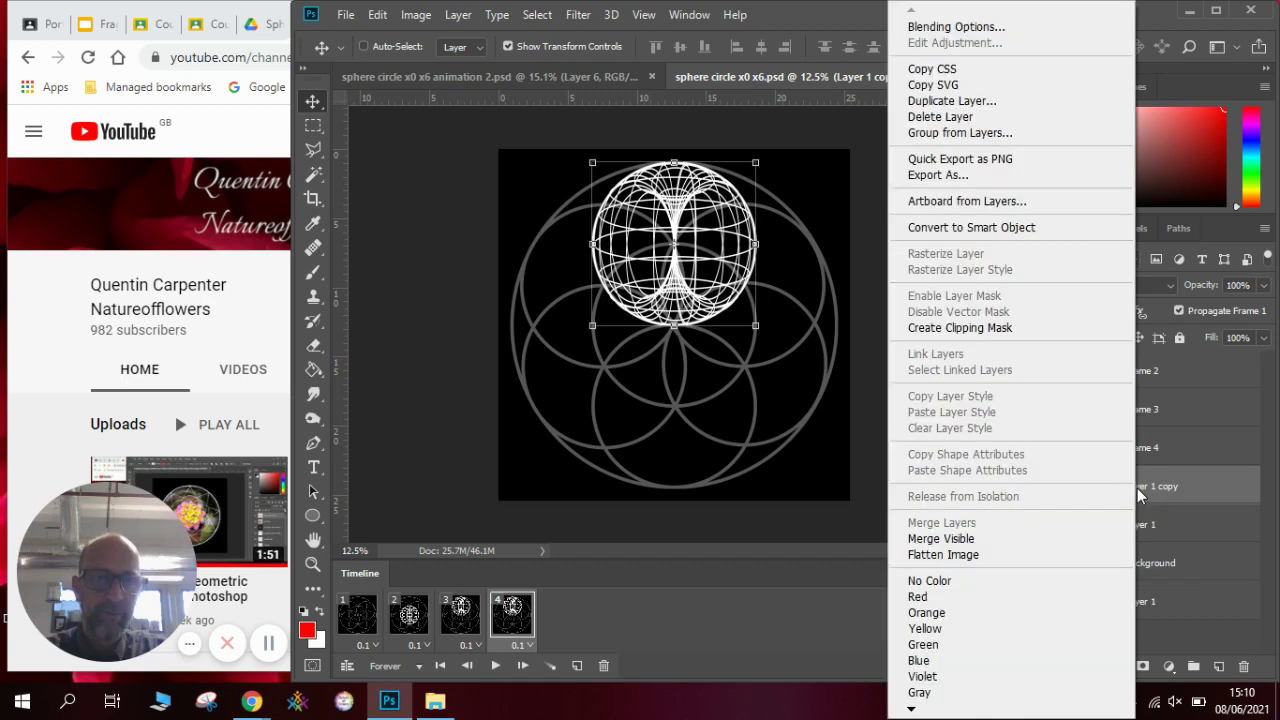
click(1006, 101)
click(805, 178)
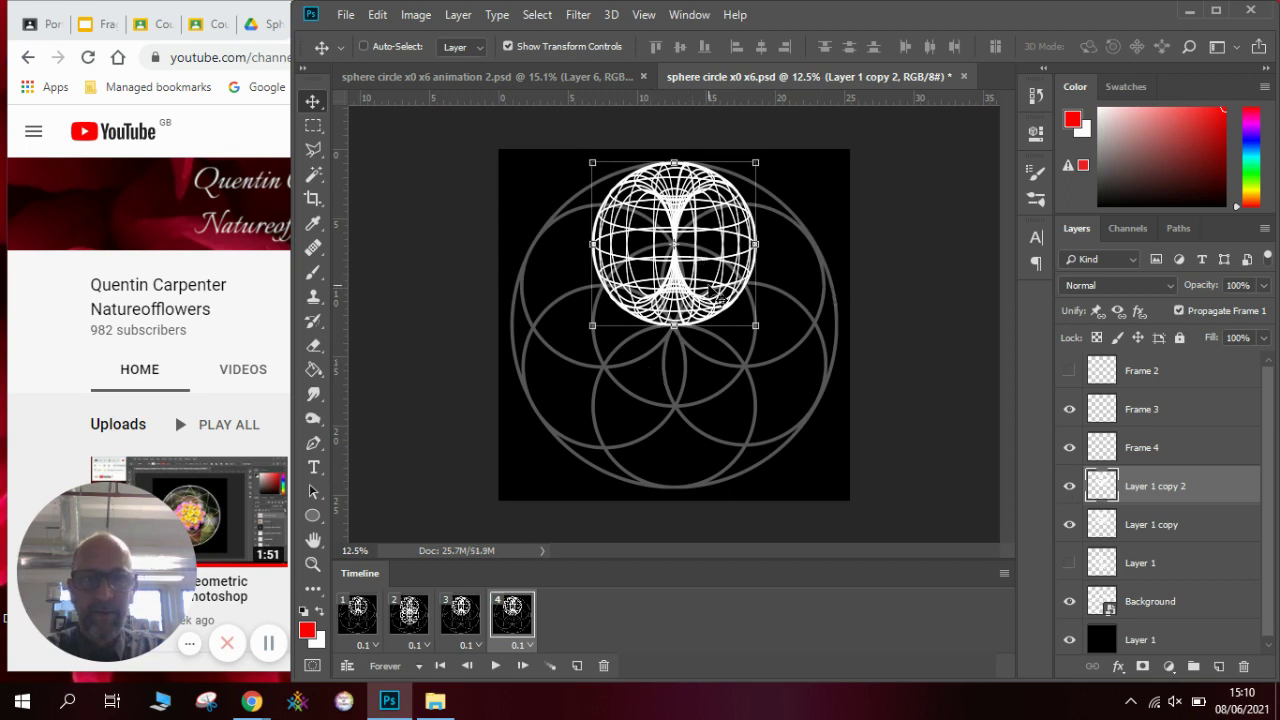
Hide Layer 1 copy 2 starting from frame 1 and show it again in frame 4 only.
click(350, 626)
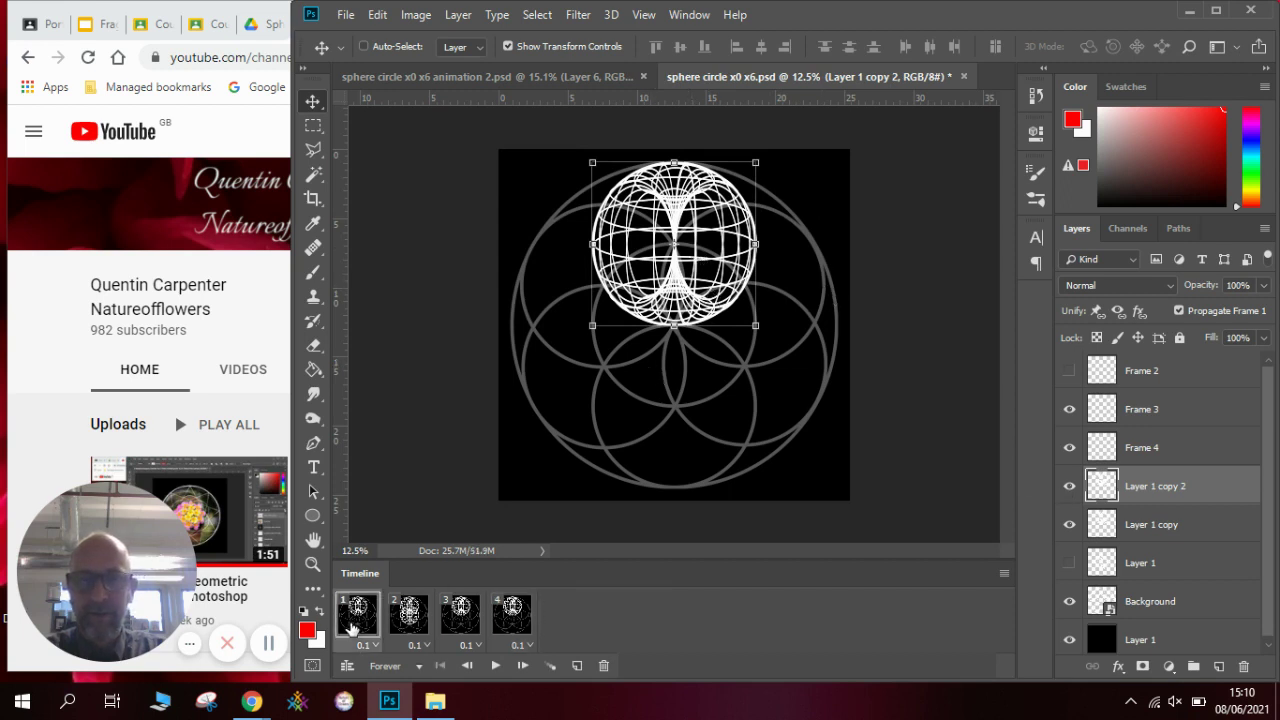
click(1069, 486)
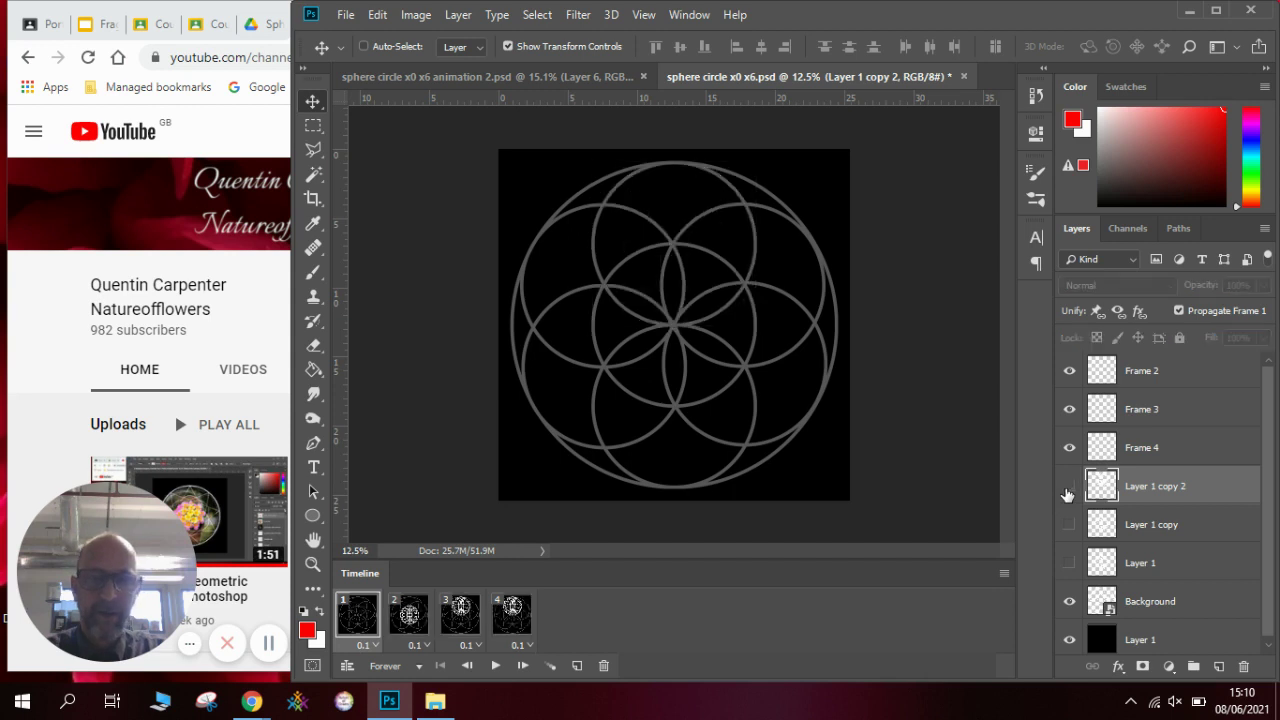
click(518, 626)
click(1068, 487)
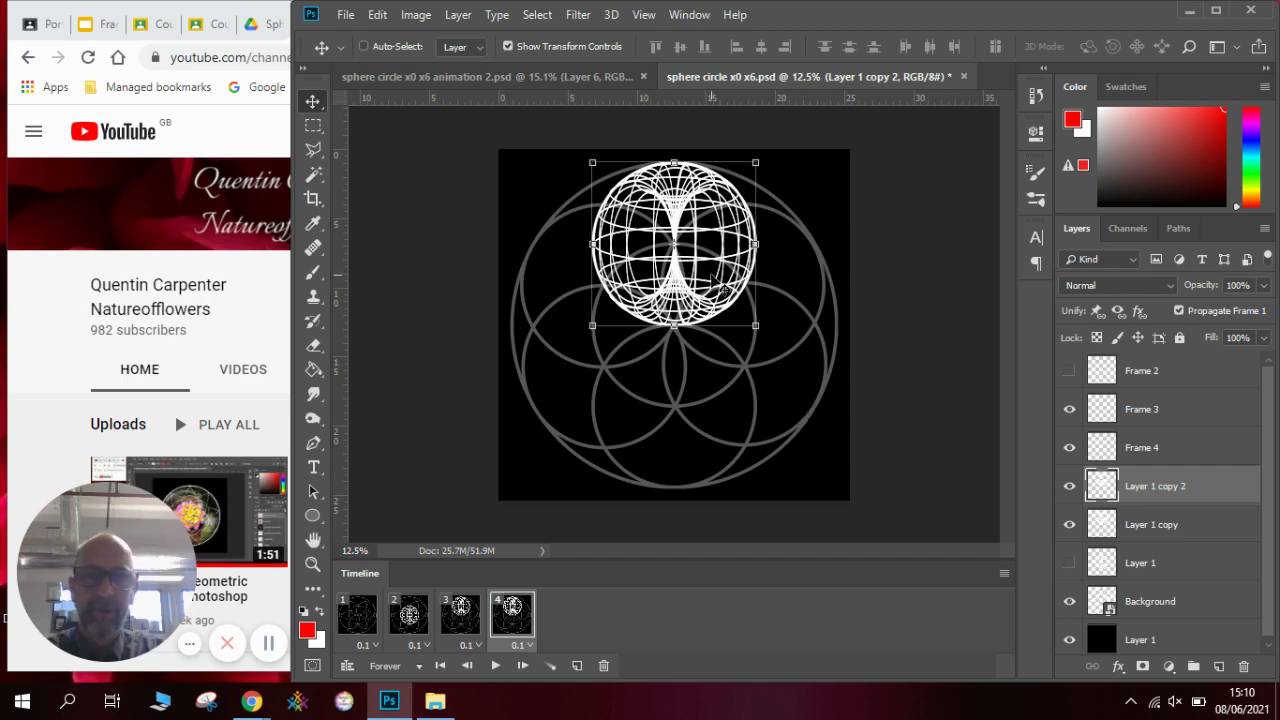
Move Layer 1 copy 2 about 5 cm right and 3.1 cm down onto the pattern's upper-right circle, consulting the finished sphere animation document.
key(ctrl+h)
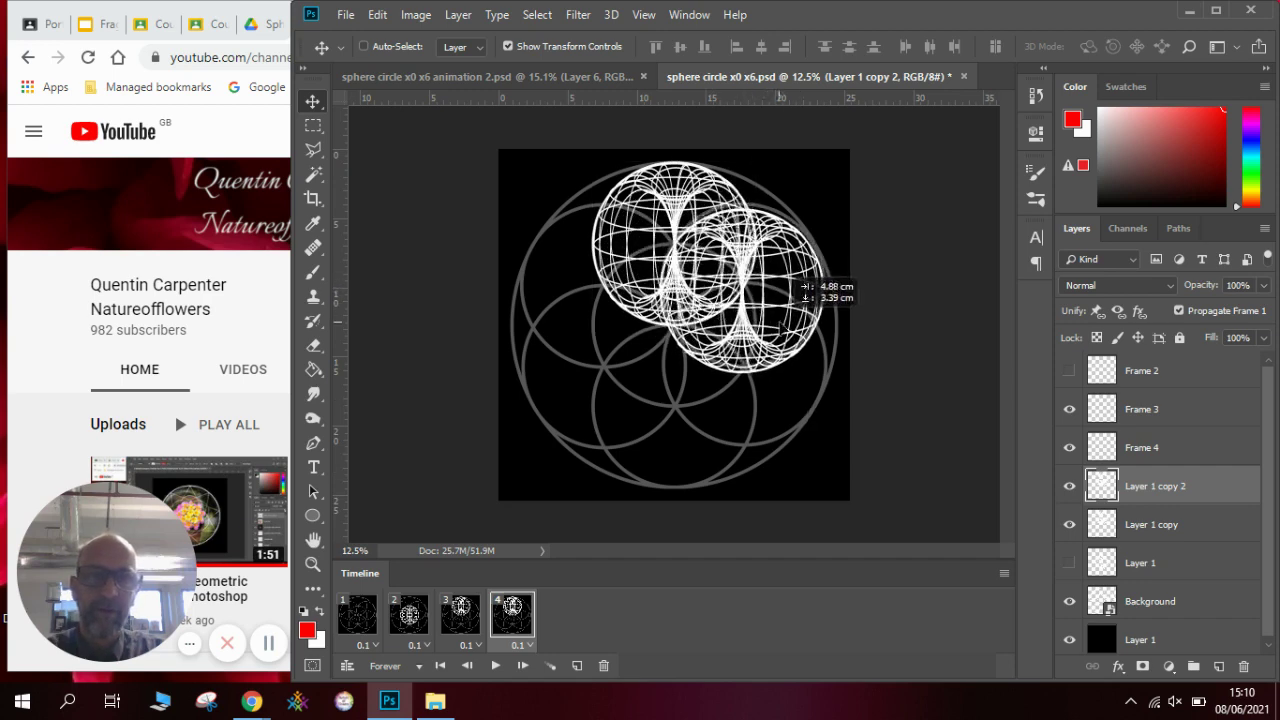
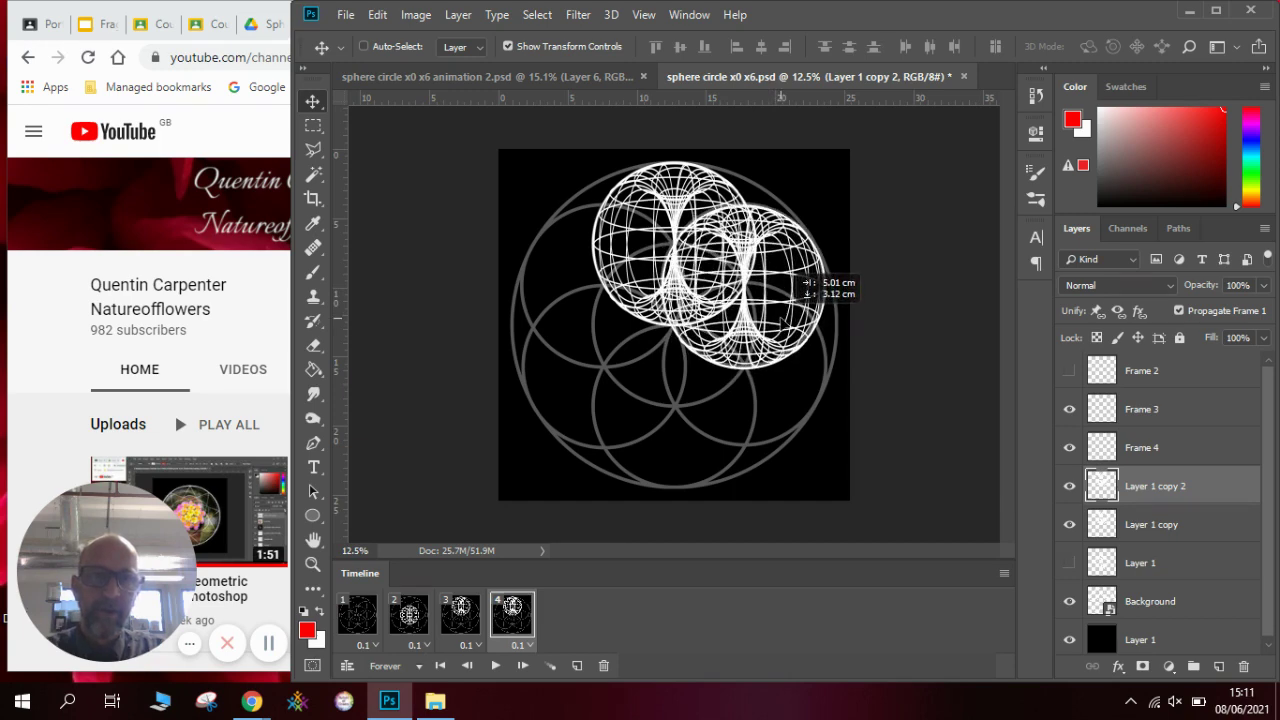
drag(780, 321, 780, 316)
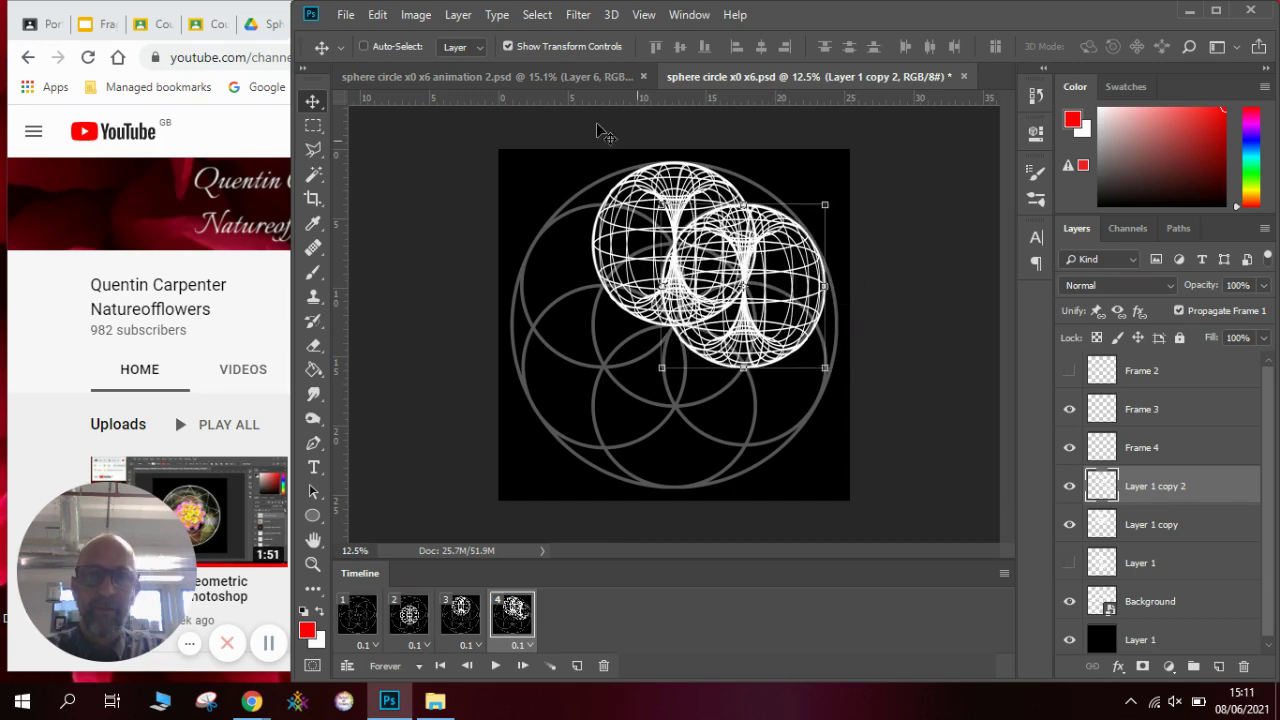
click(487, 76)
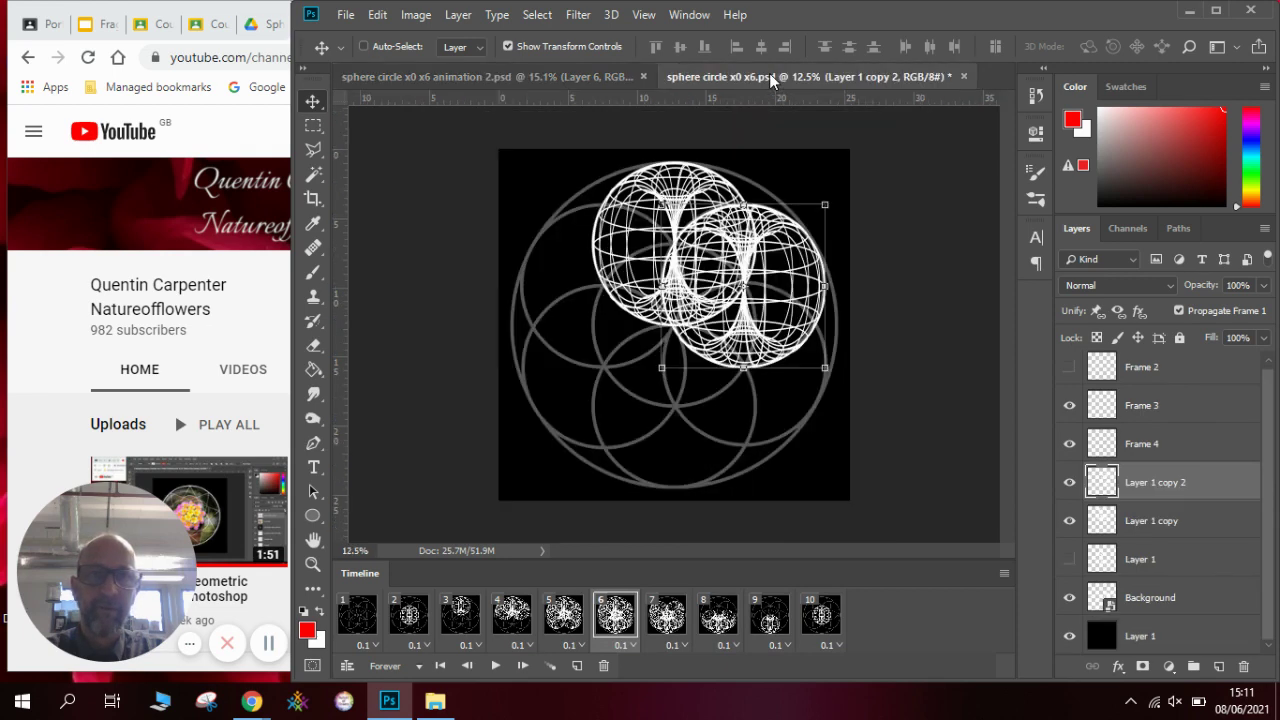
click(768, 76)
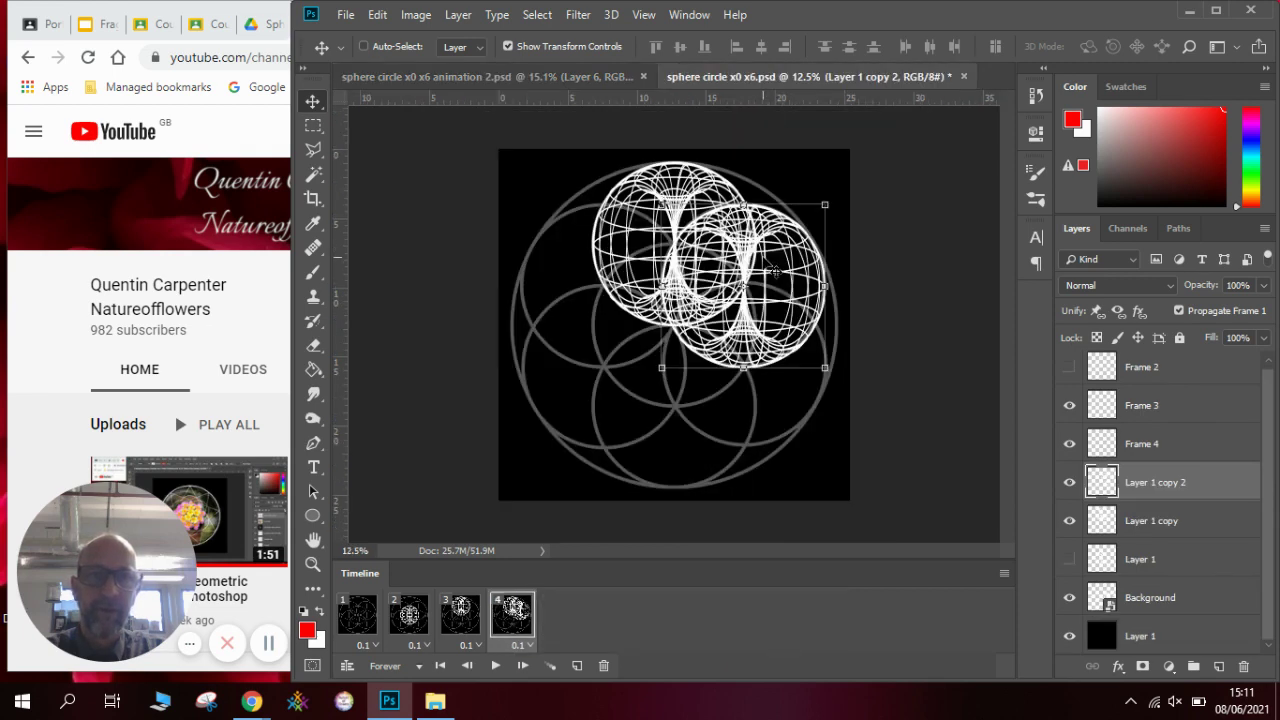
click(416, 16)
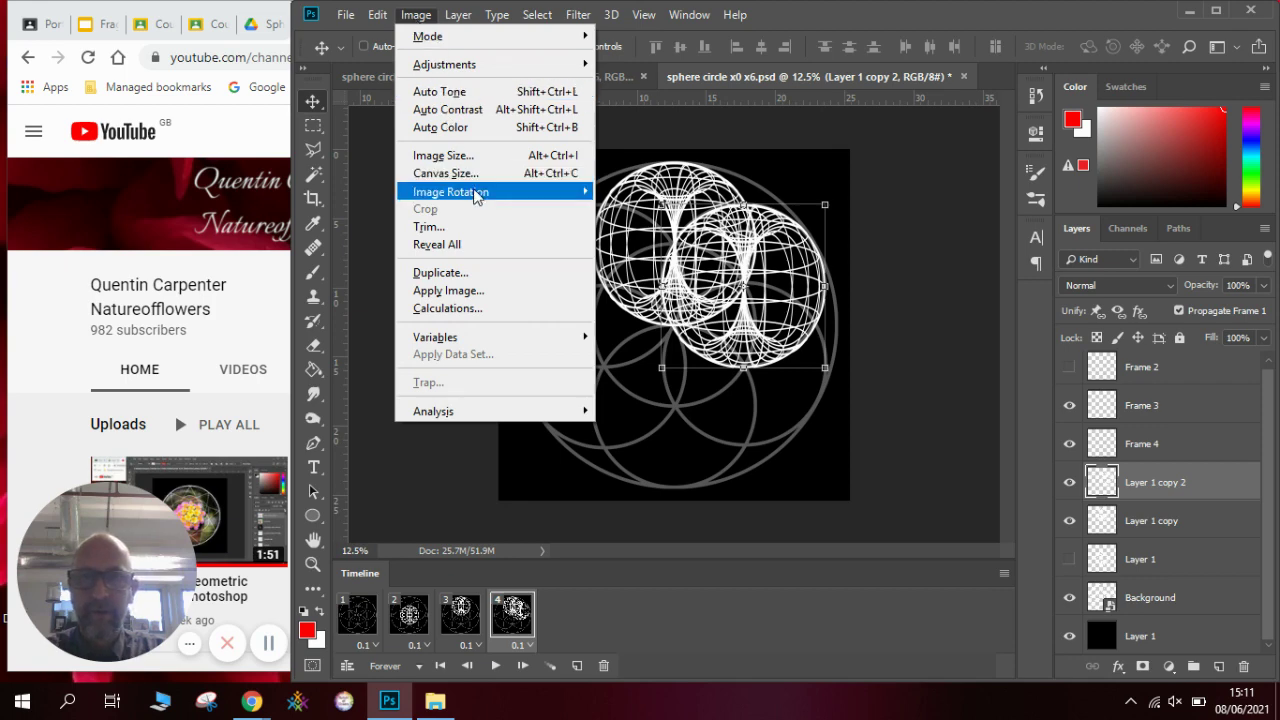
mouse_move(476, 193)
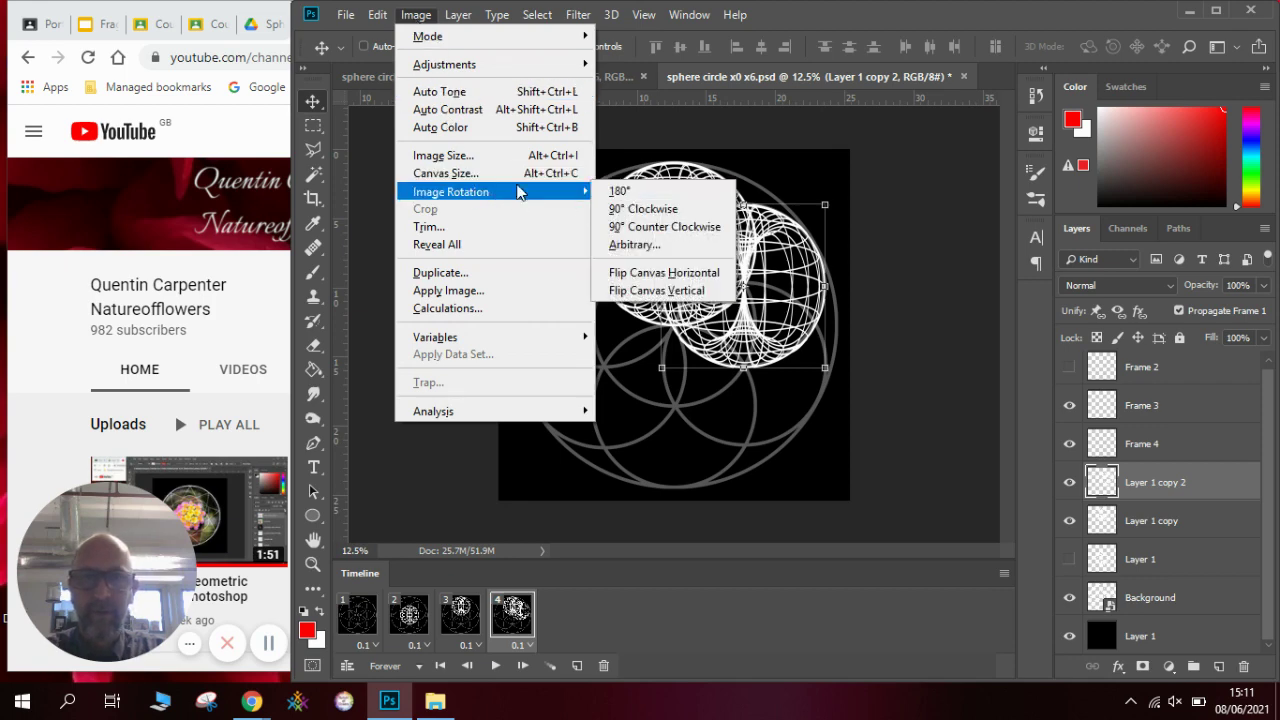
click(420, 16)
Rotate the sphere on Layer 1 copy 2 by 60 degrees and apply the transformation.
click(380, 16)
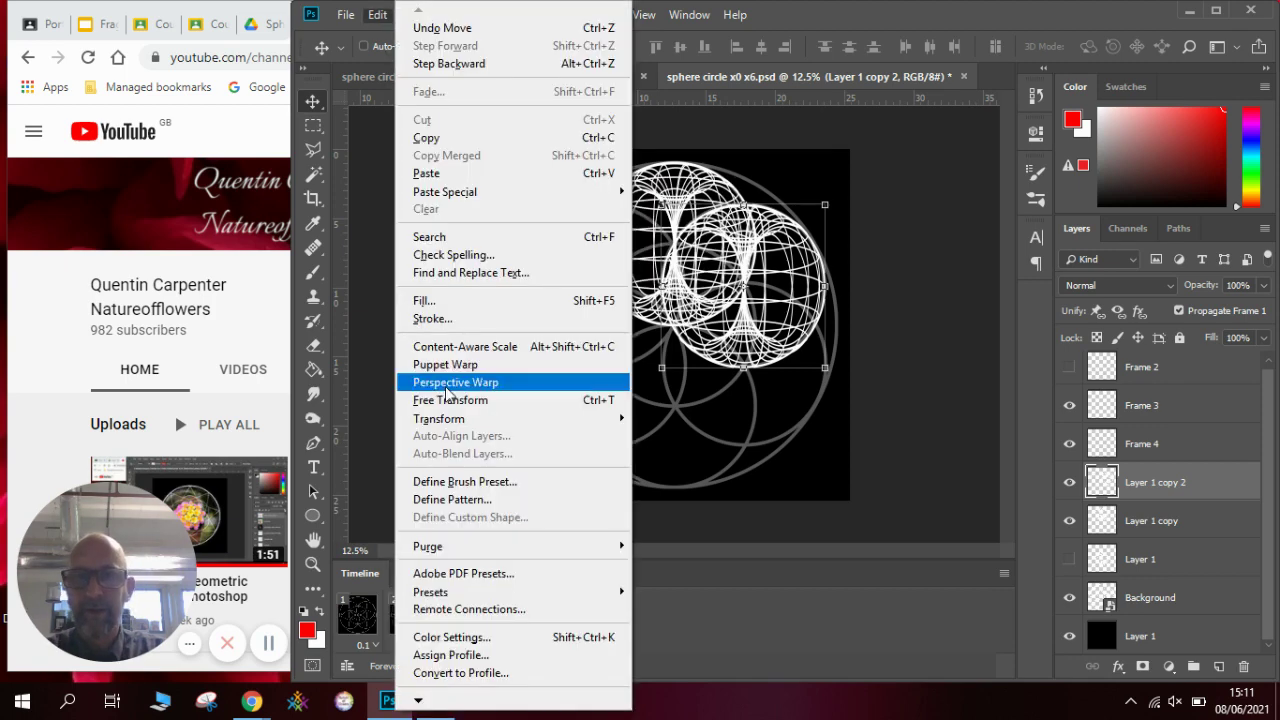
mouse_move(448, 421)
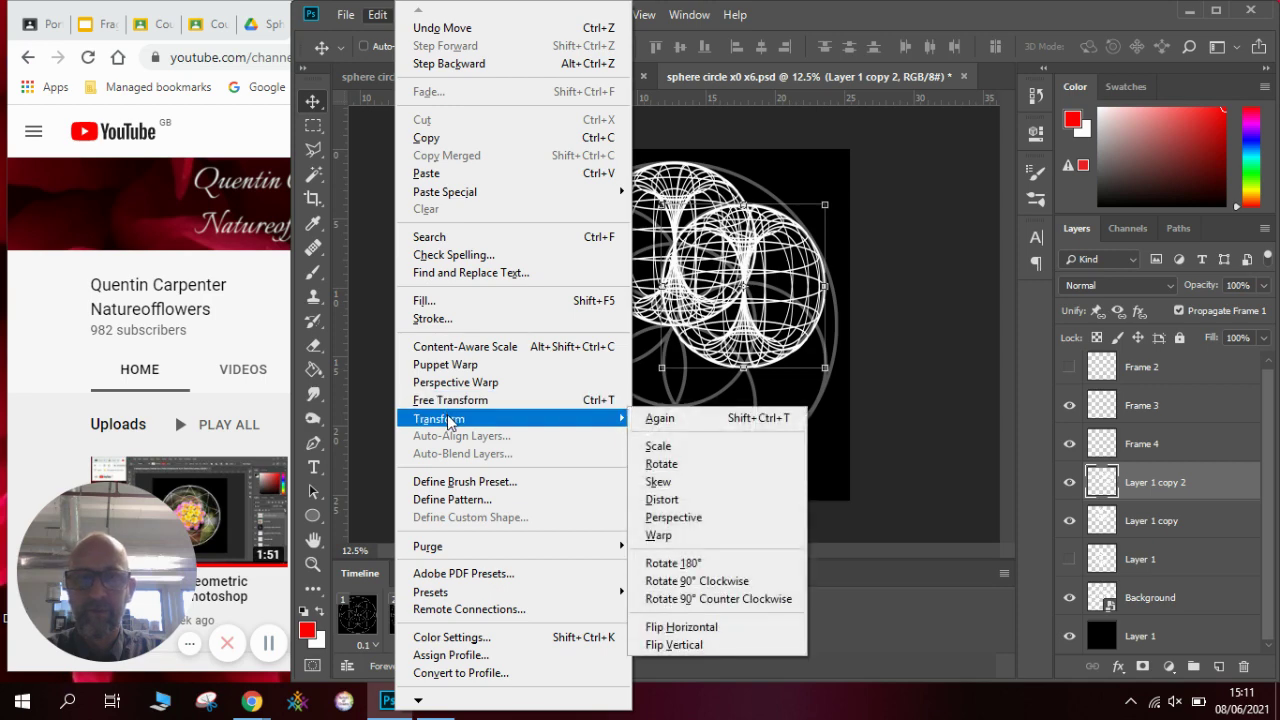
click(690, 465)
click(751, 46)
text(60)
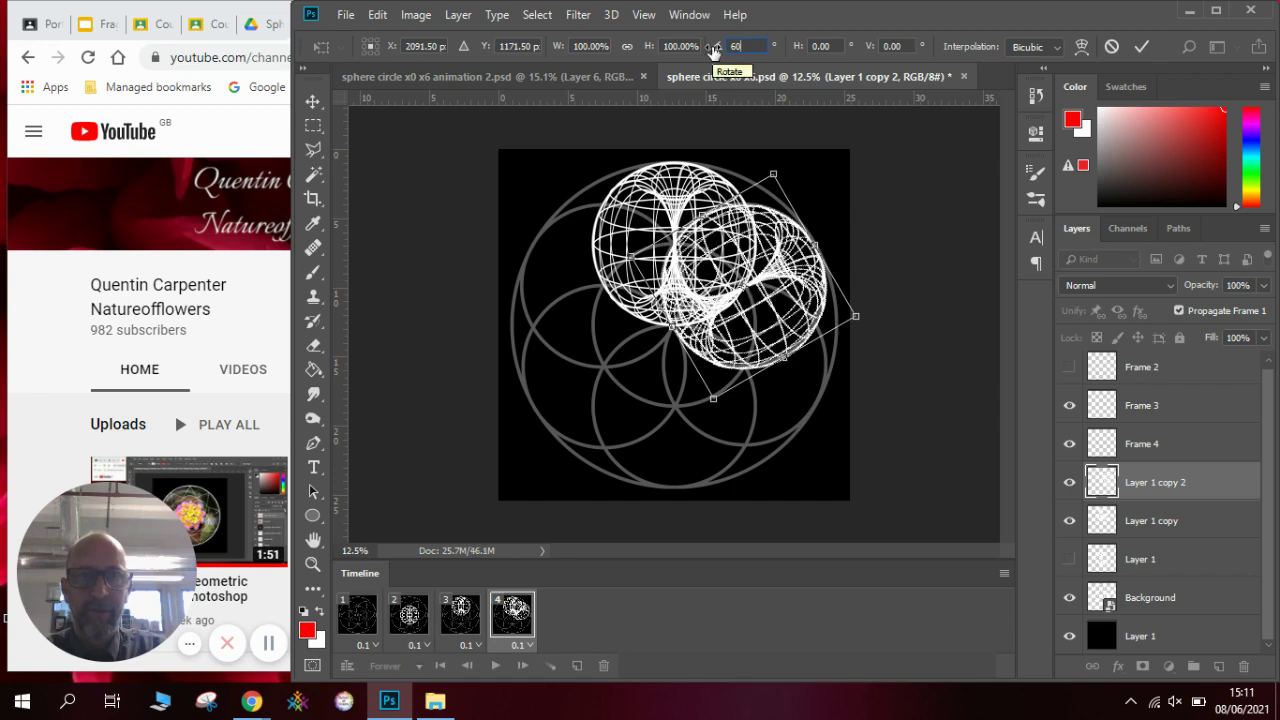
text(0)
key(Return)
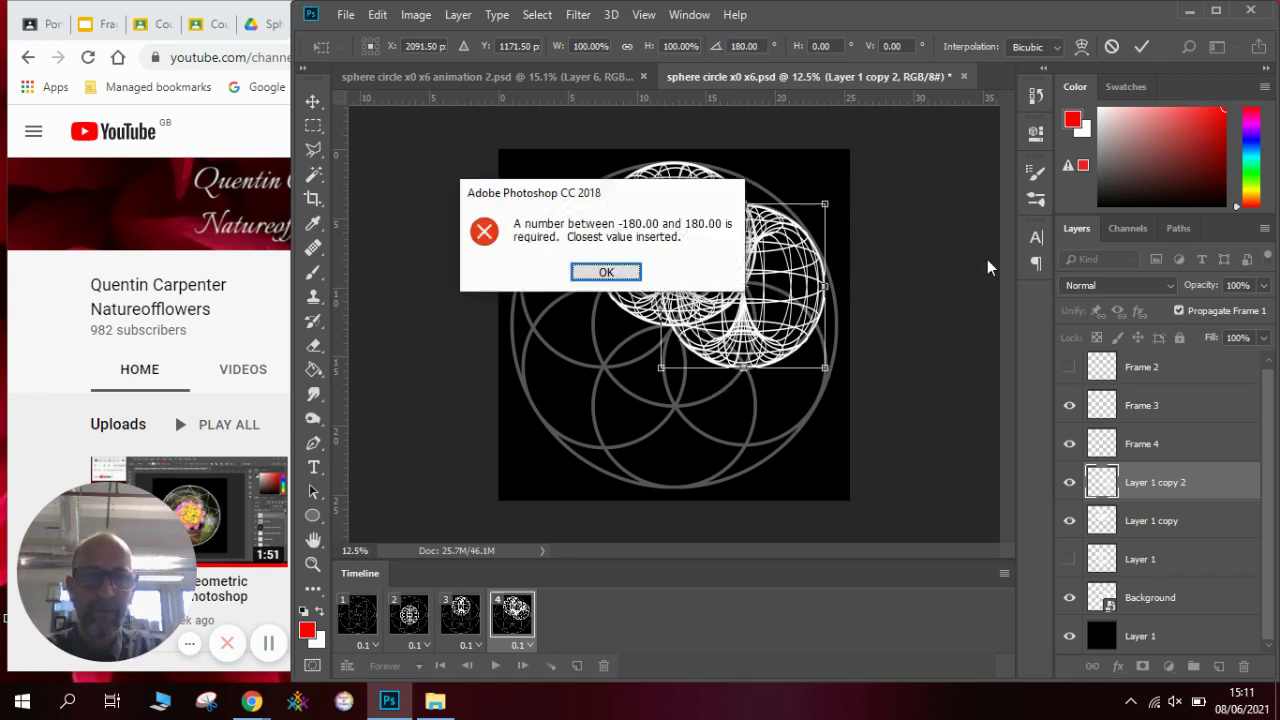
click(606, 272)
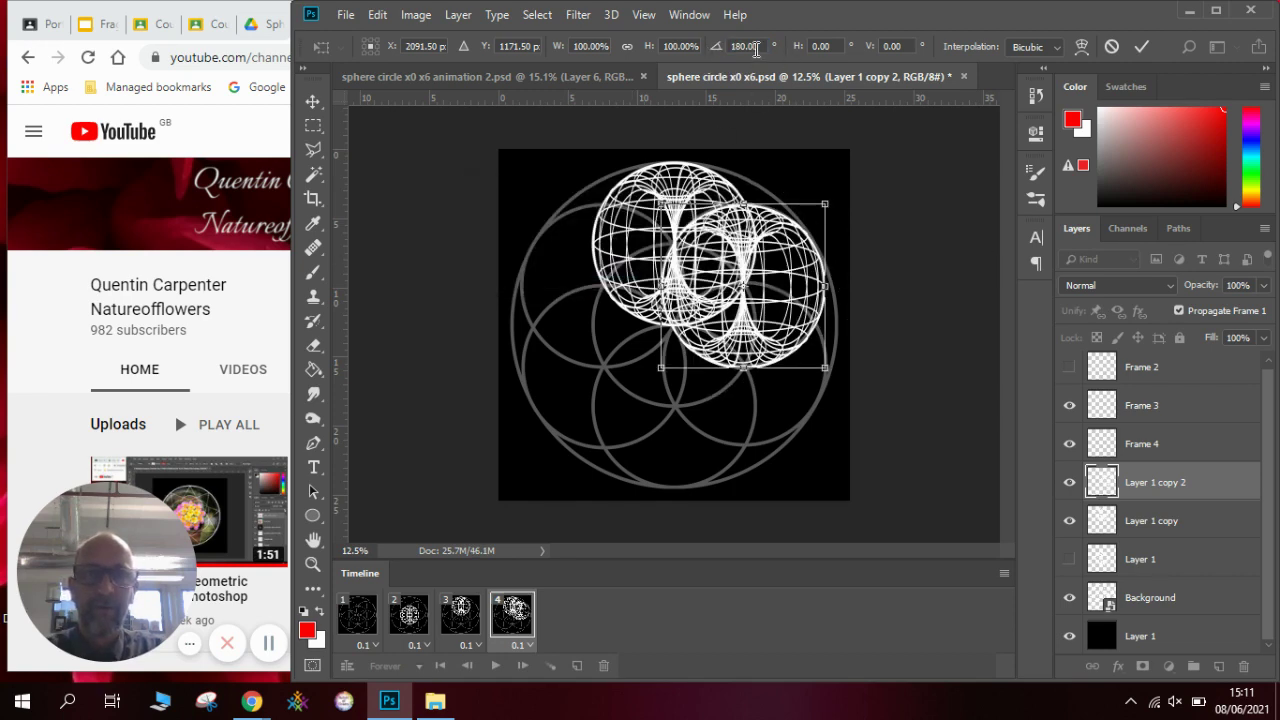
text(0)
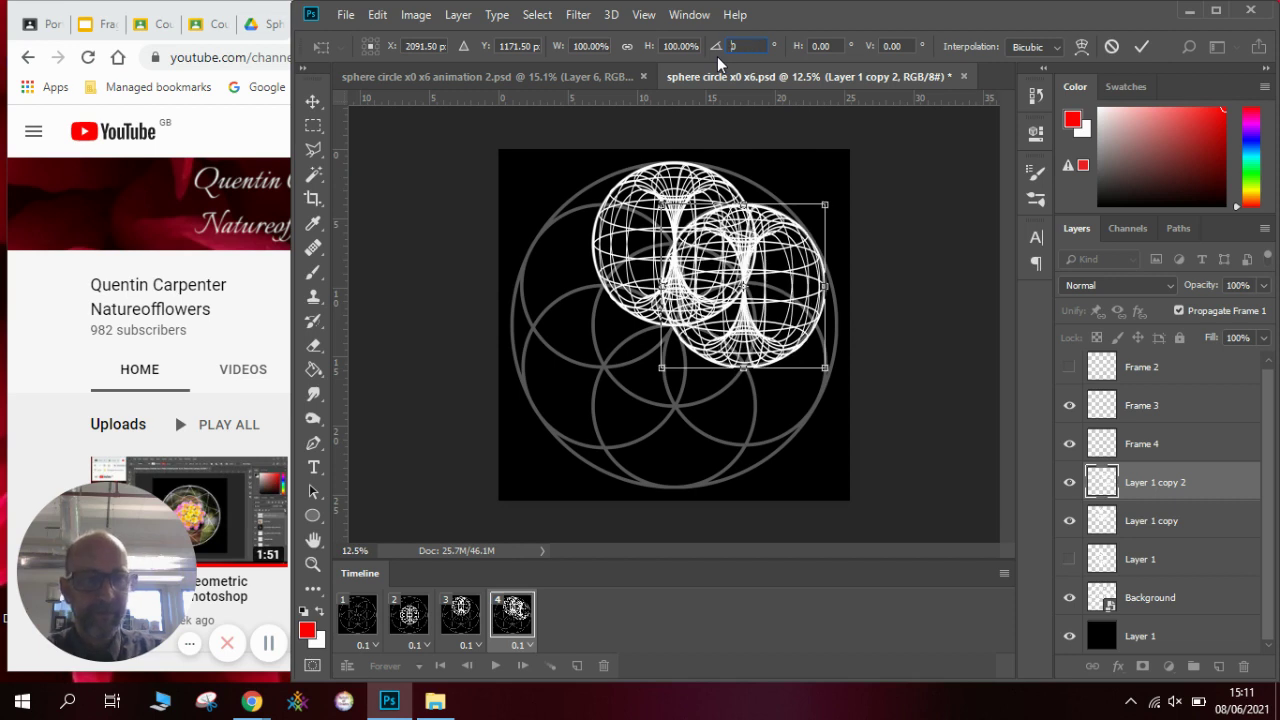
text(60)
key(Return)
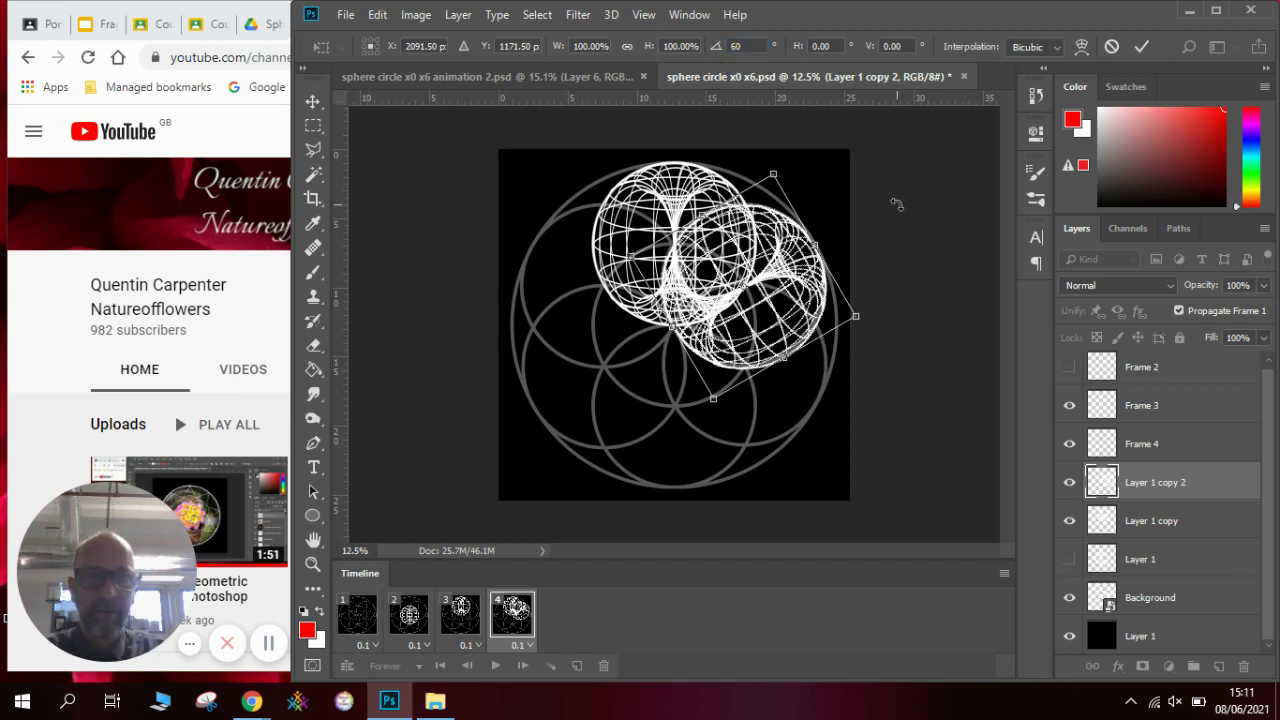
key(Return)
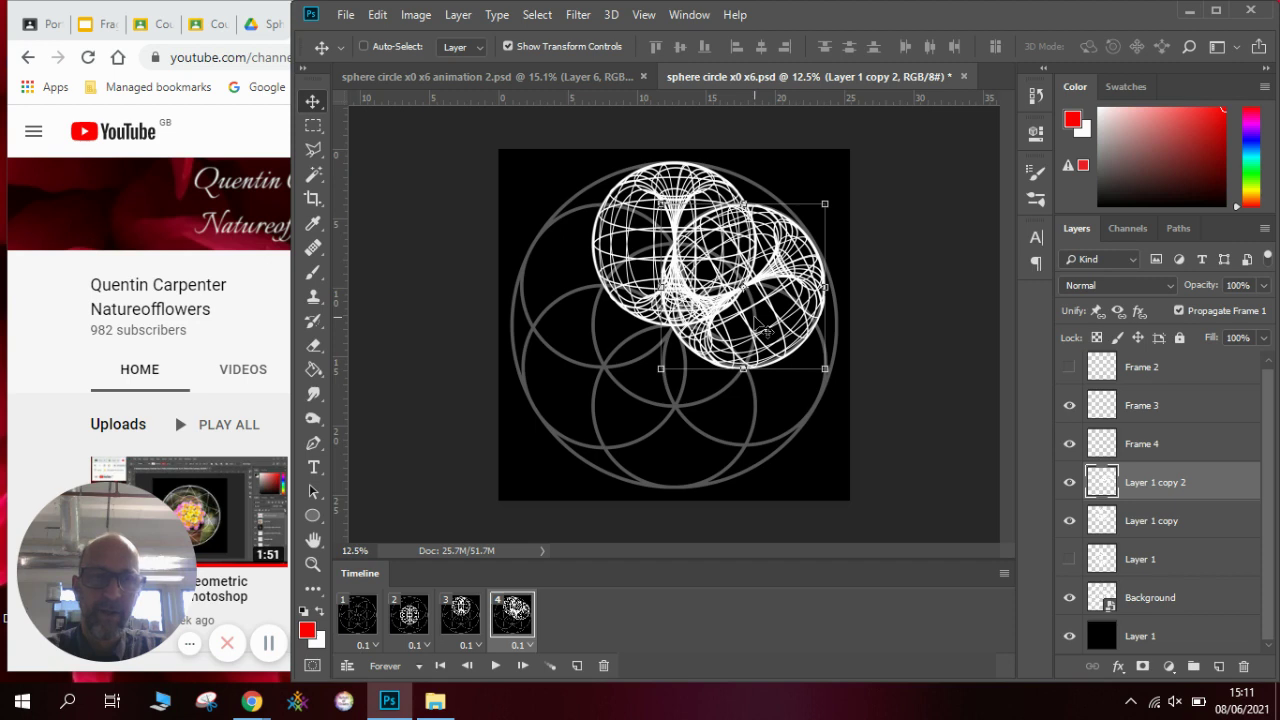
Duplicate Layer 1 copy 2 as Layer 1 copy 3 and move the new sphere onto the pattern's upper-left circle.
right_click(1160, 482)
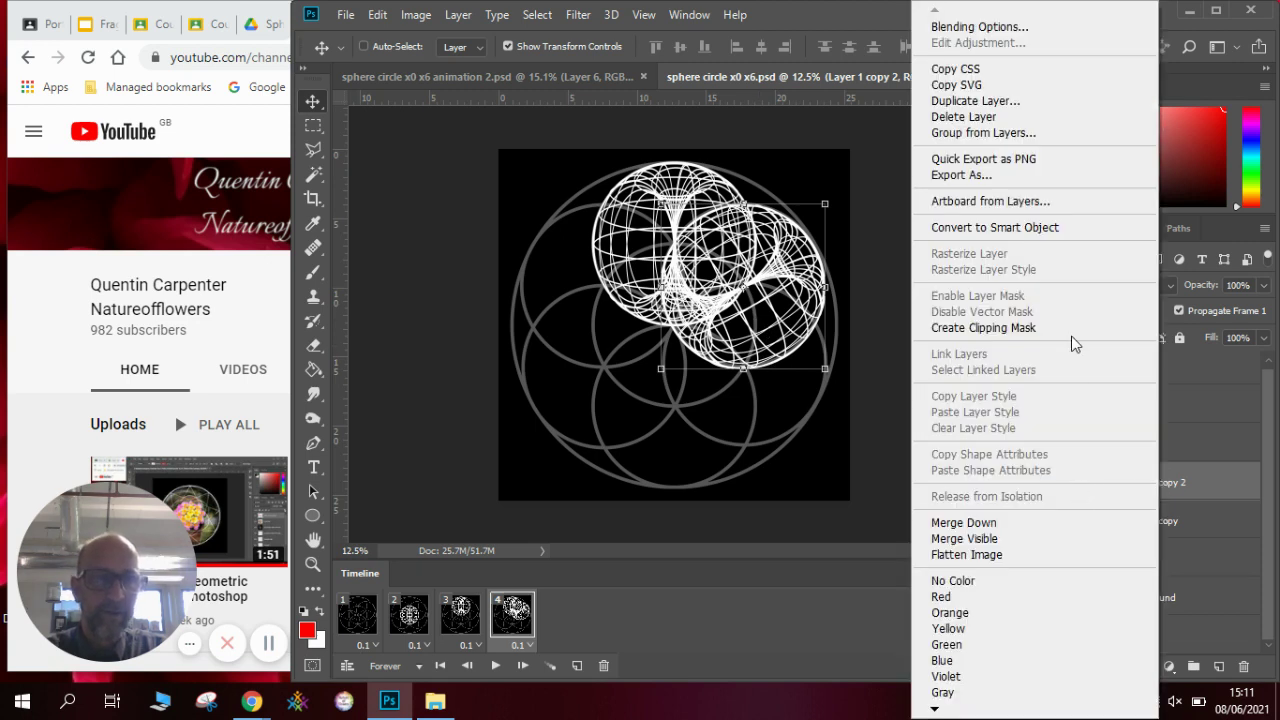
click(1046, 102)
click(793, 178)
drag(792, 322, 645, 319)
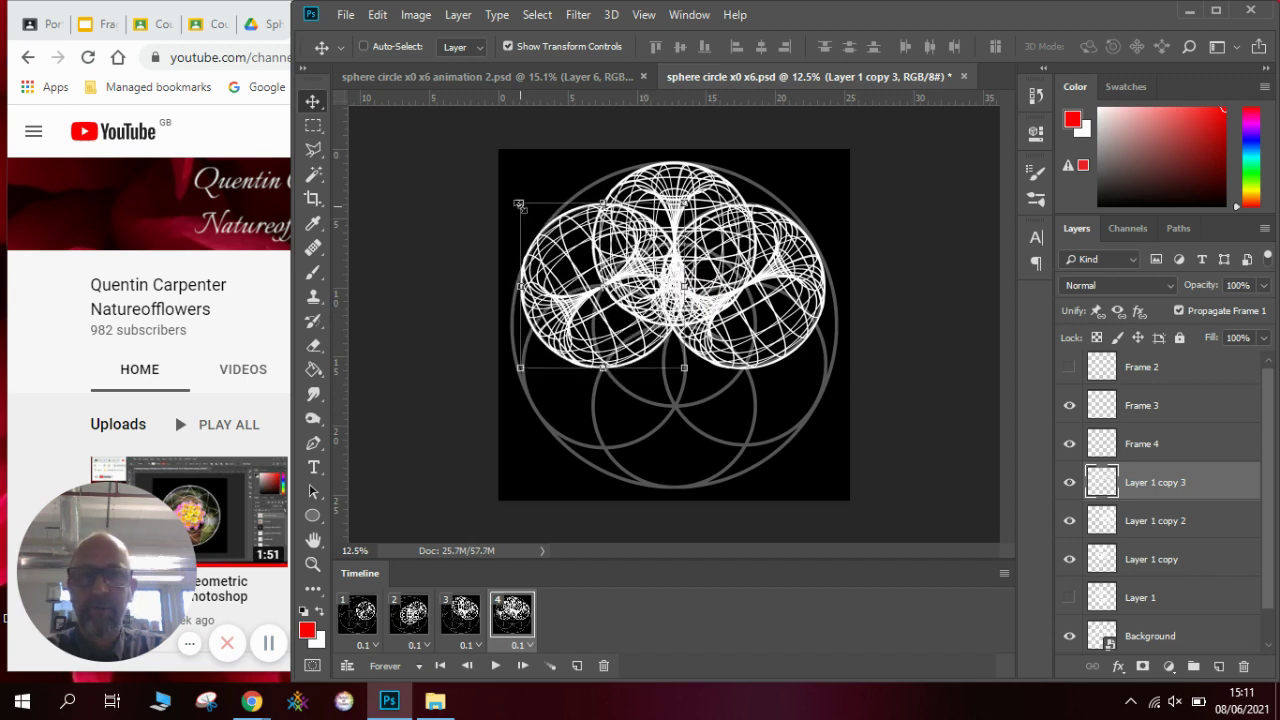
Flip the sphere on Layer 1 copy 3 horizontally and fine-tune its position on the pattern's upper-left circle.
click(377, 14)
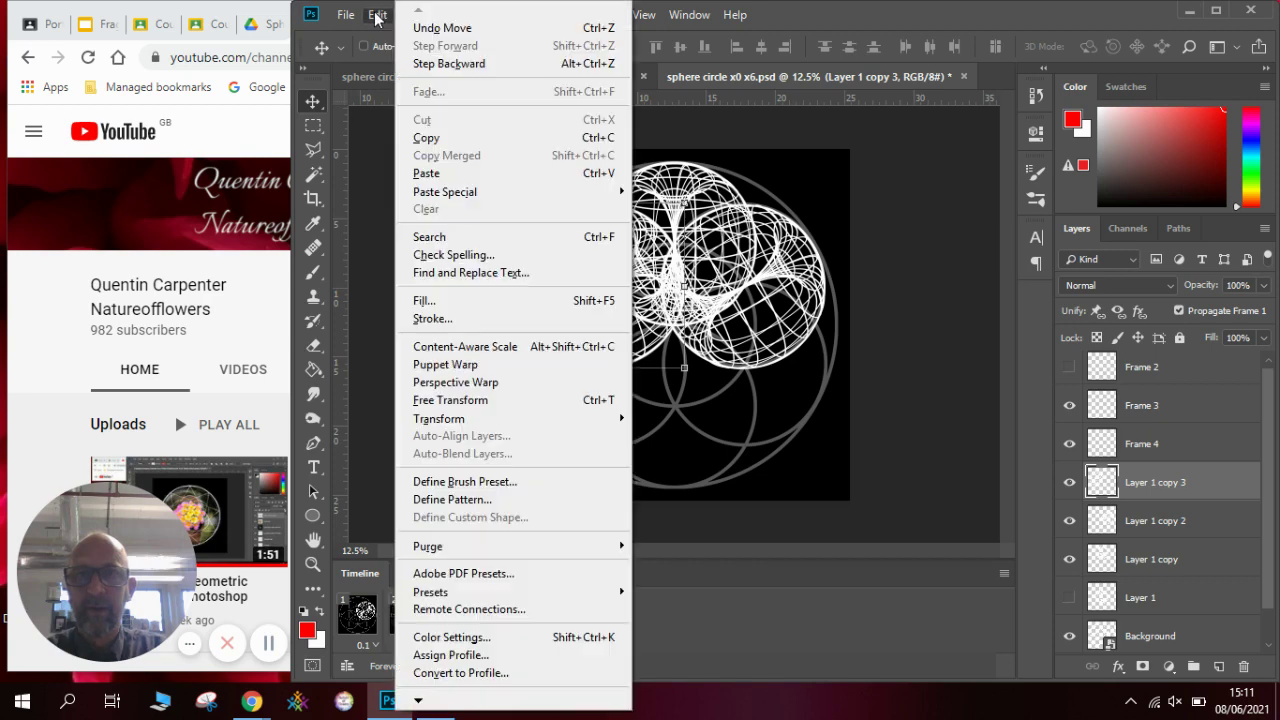
mouse_move(443, 418)
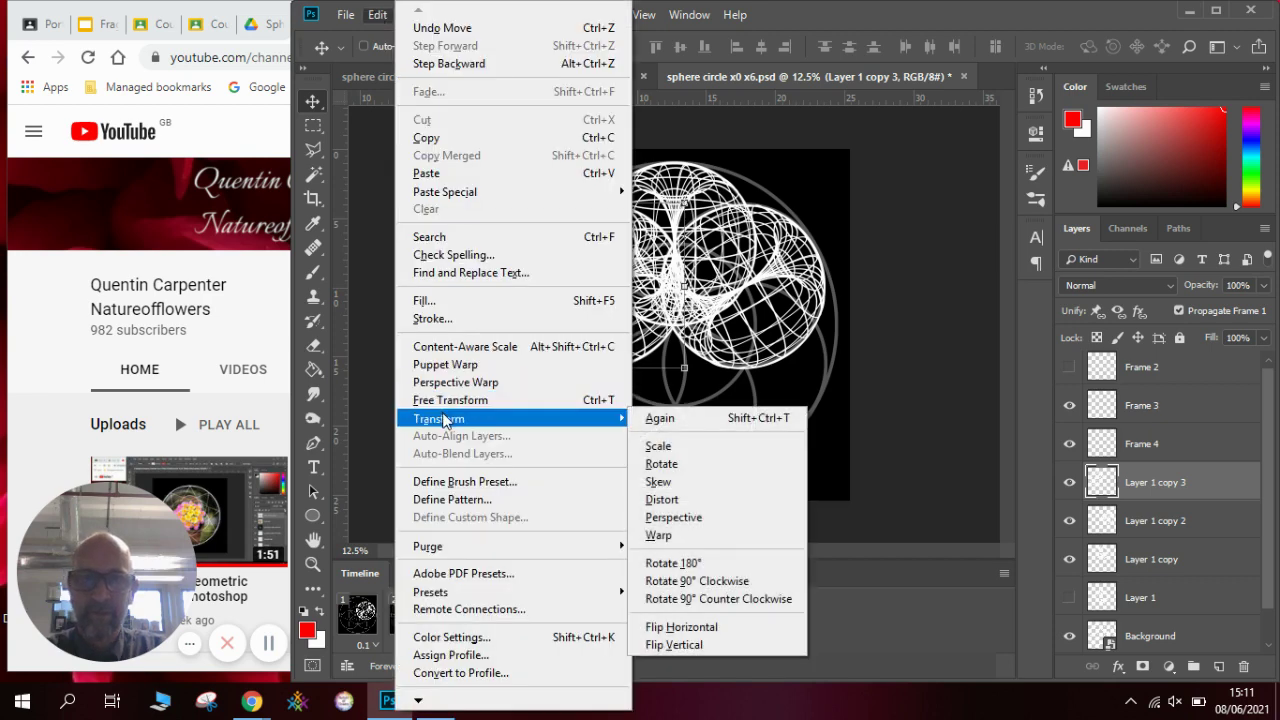
click(708, 625)
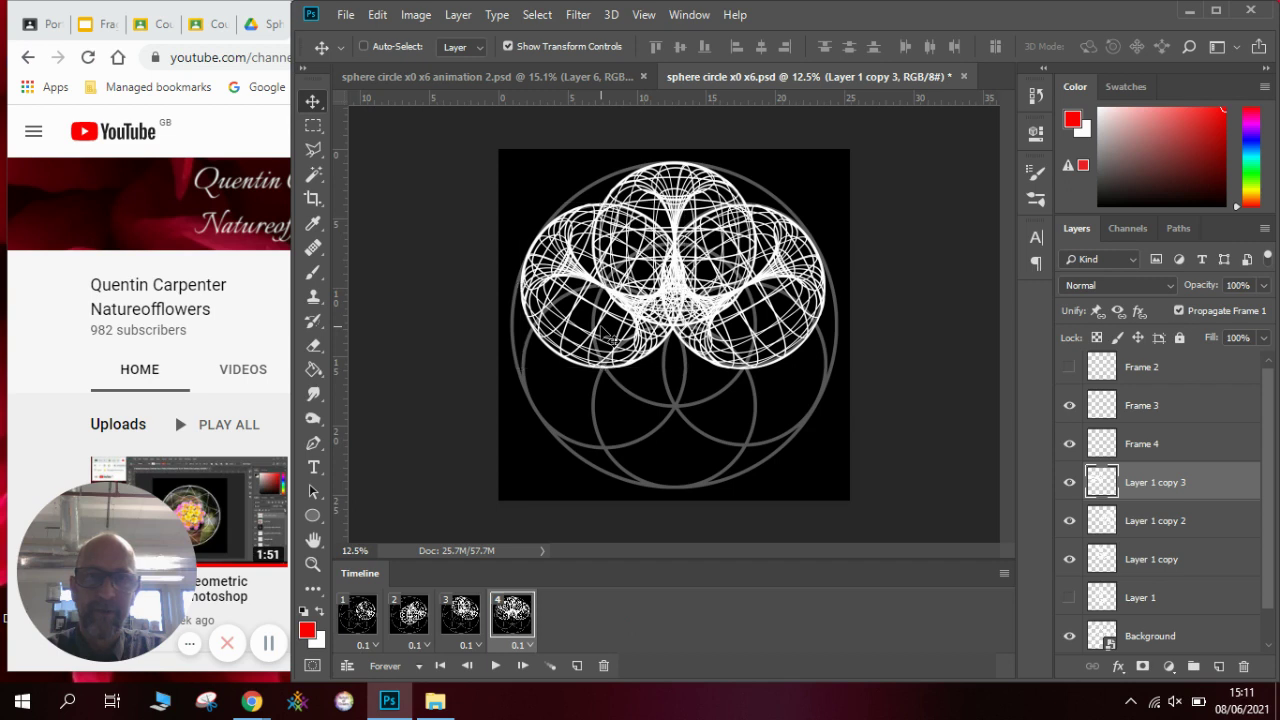
drag(660, 279, 662, 281)
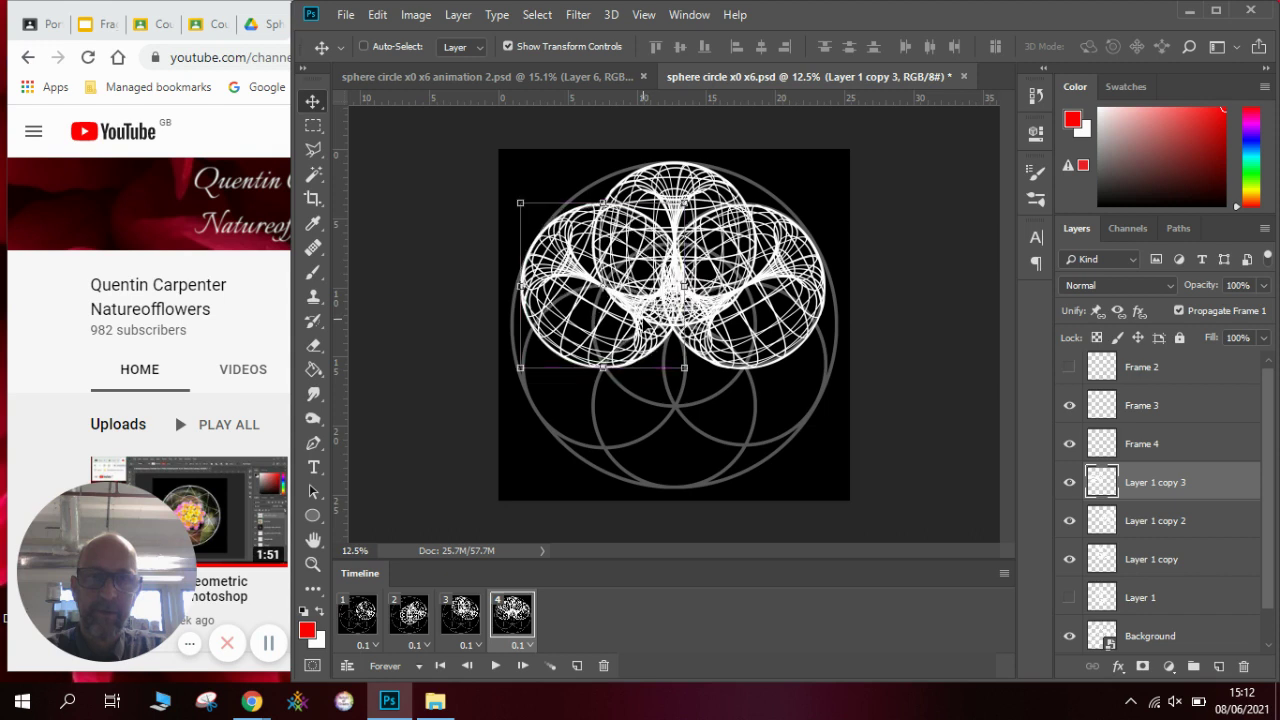
Nudge the sphere on Layer 1 copy 2 slightly right to align it with the pattern's upper-right circle.
click(1098, 522)
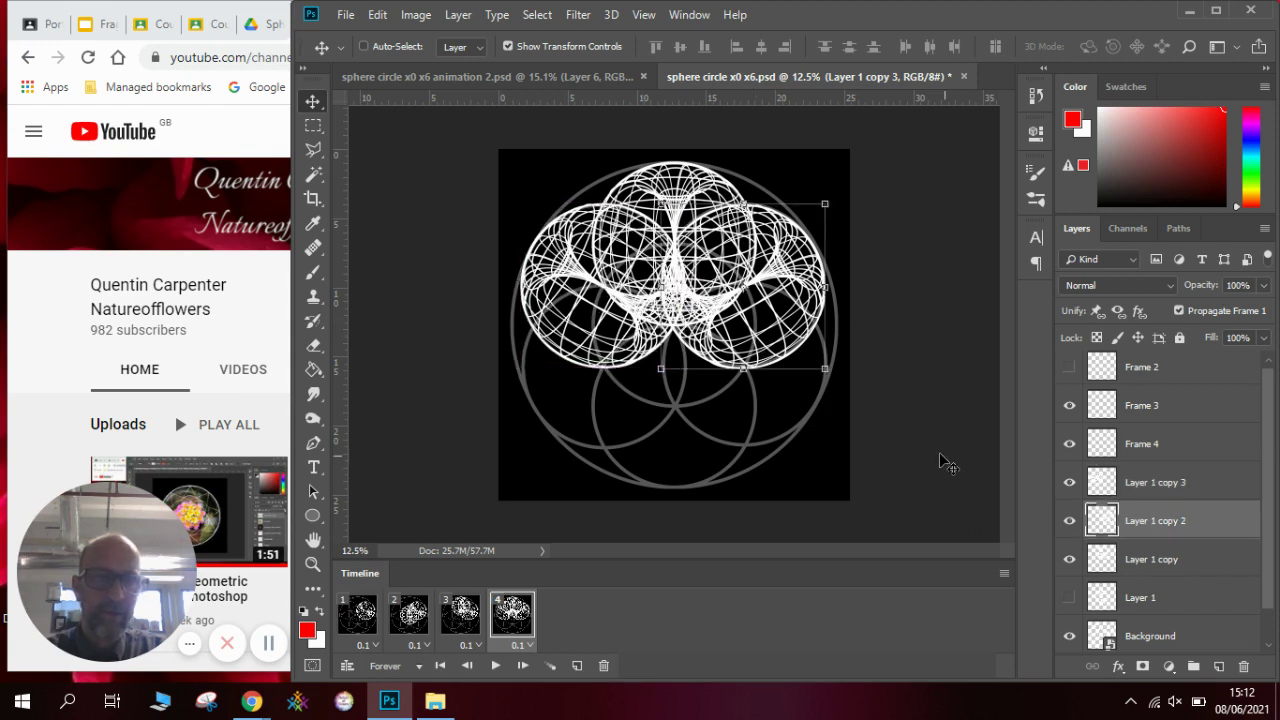
drag(808, 283, 812, 292)
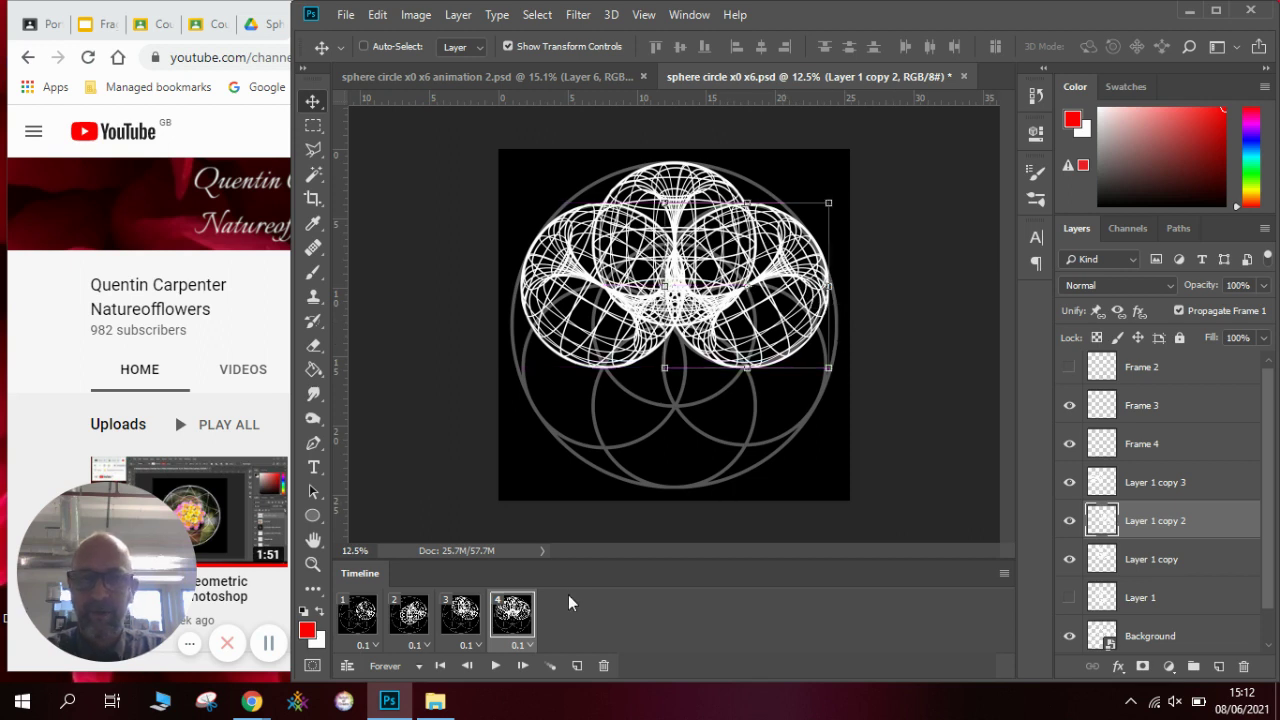
Hide Layer 1 copy 3 in frame 1, show it in frame 4, and check frames 1 to 4 in turn.
click(374, 613)
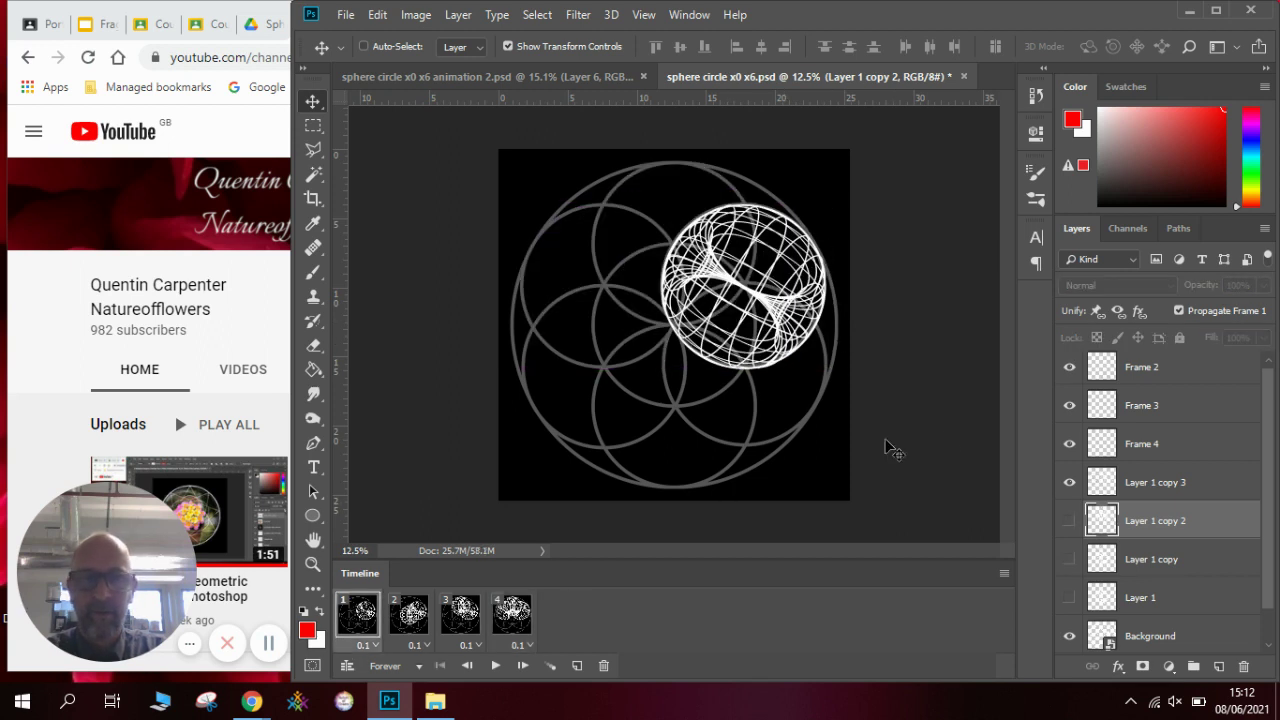
click(1069, 482)
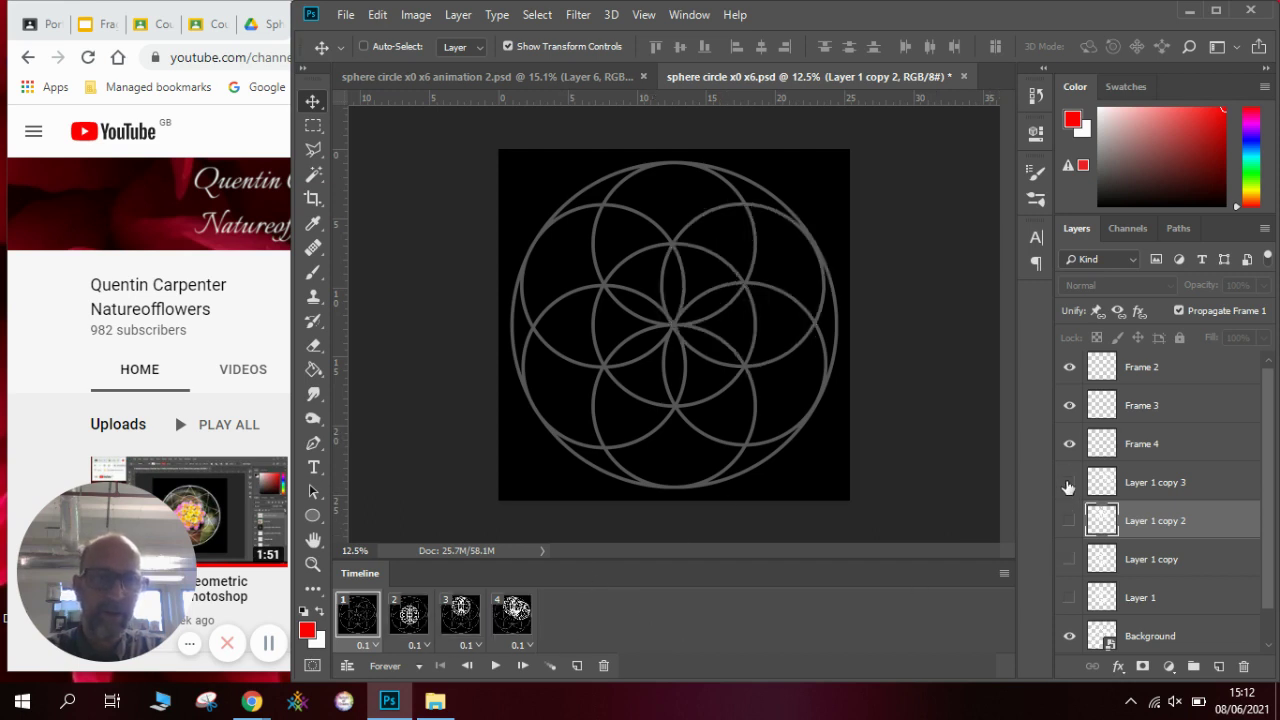
click(405, 625)
click(457, 625)
click(517, 622)
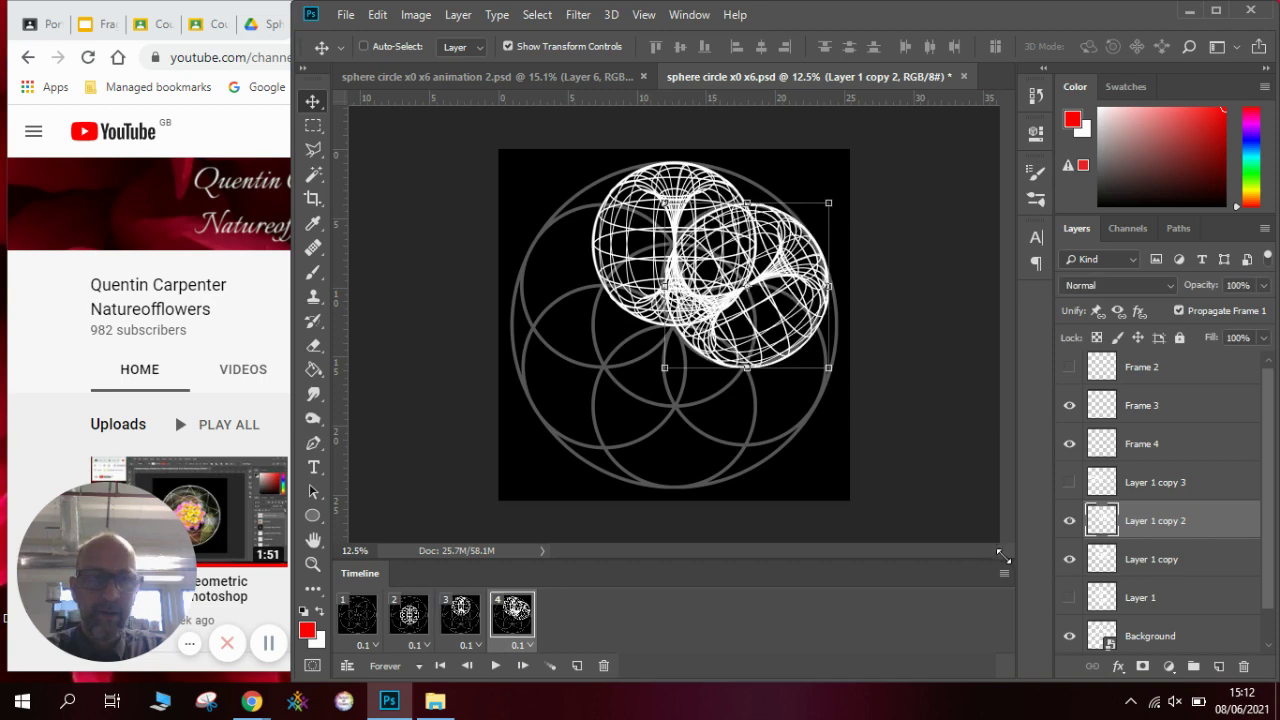
click(1068, 484)
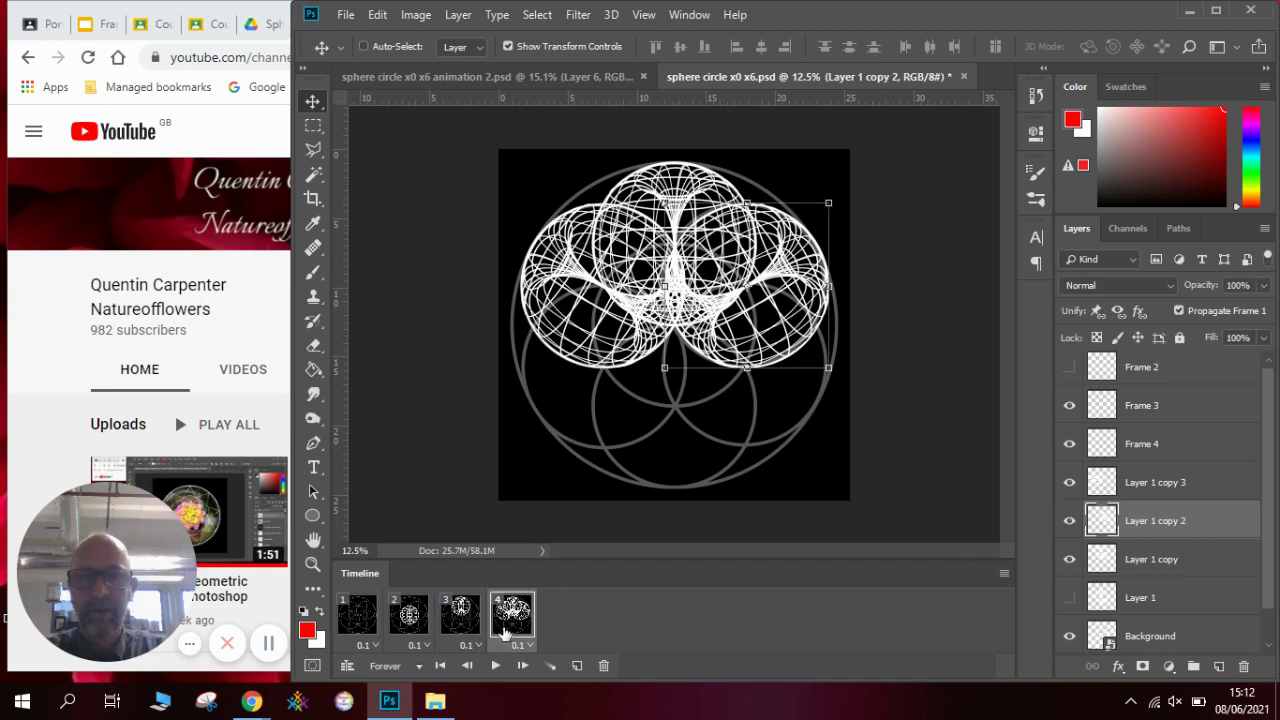
click(375, 618)
click(408, 618)
click(457, 622)
click(512, 622)
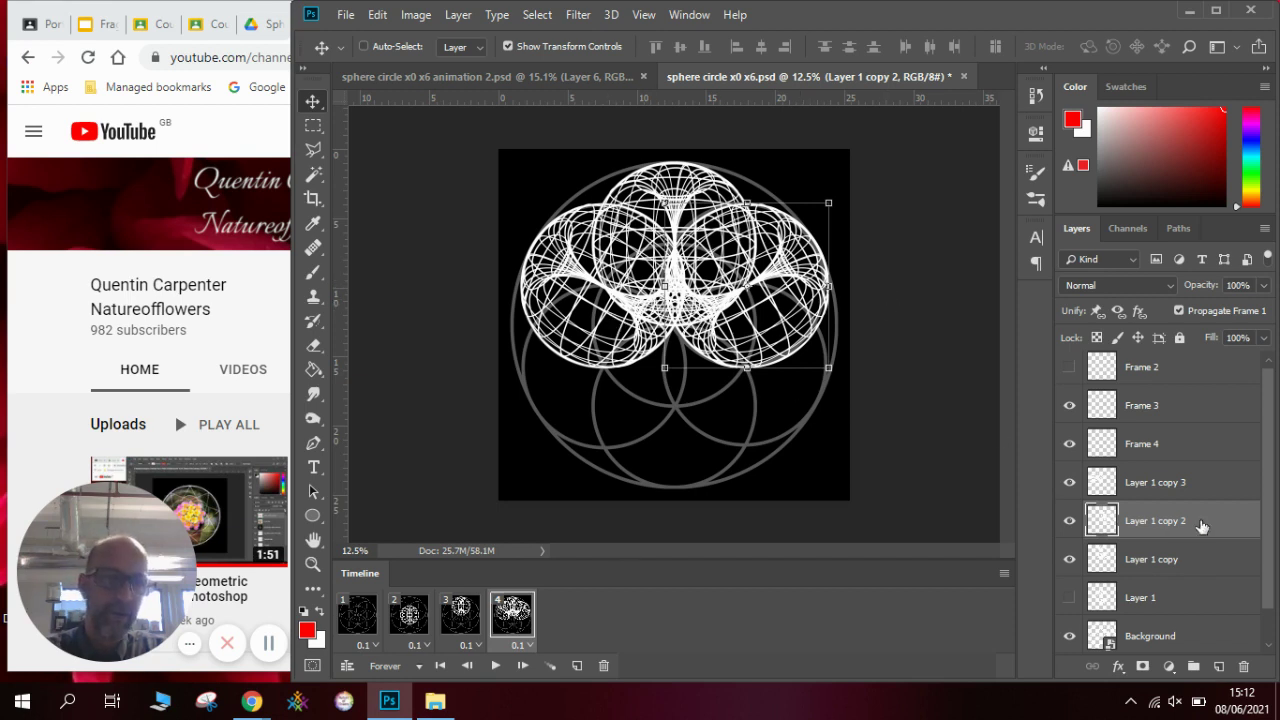
In a new fifth frame, duplicate Layer 1 copy 3 and move the duplicate onto the pattern's lower-right circle.
click(577, 665)
click(1150, 486)
right_click(1147, 487)
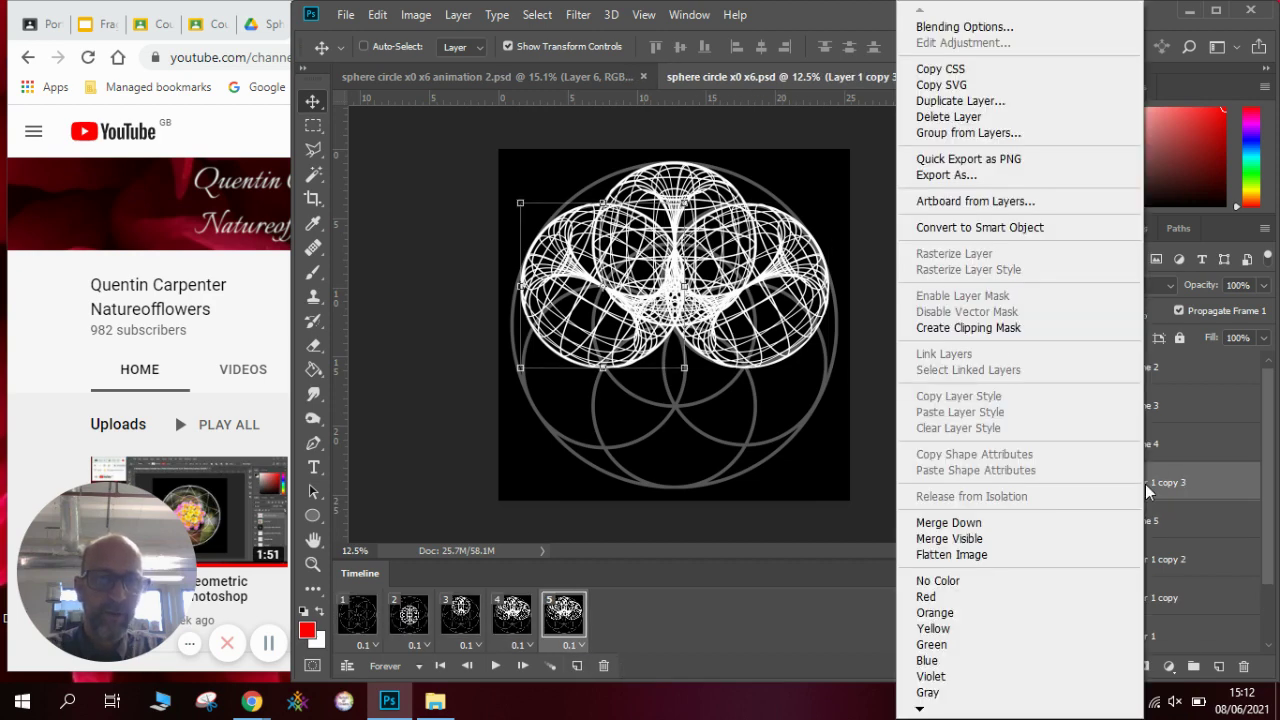
click(1024, 104)
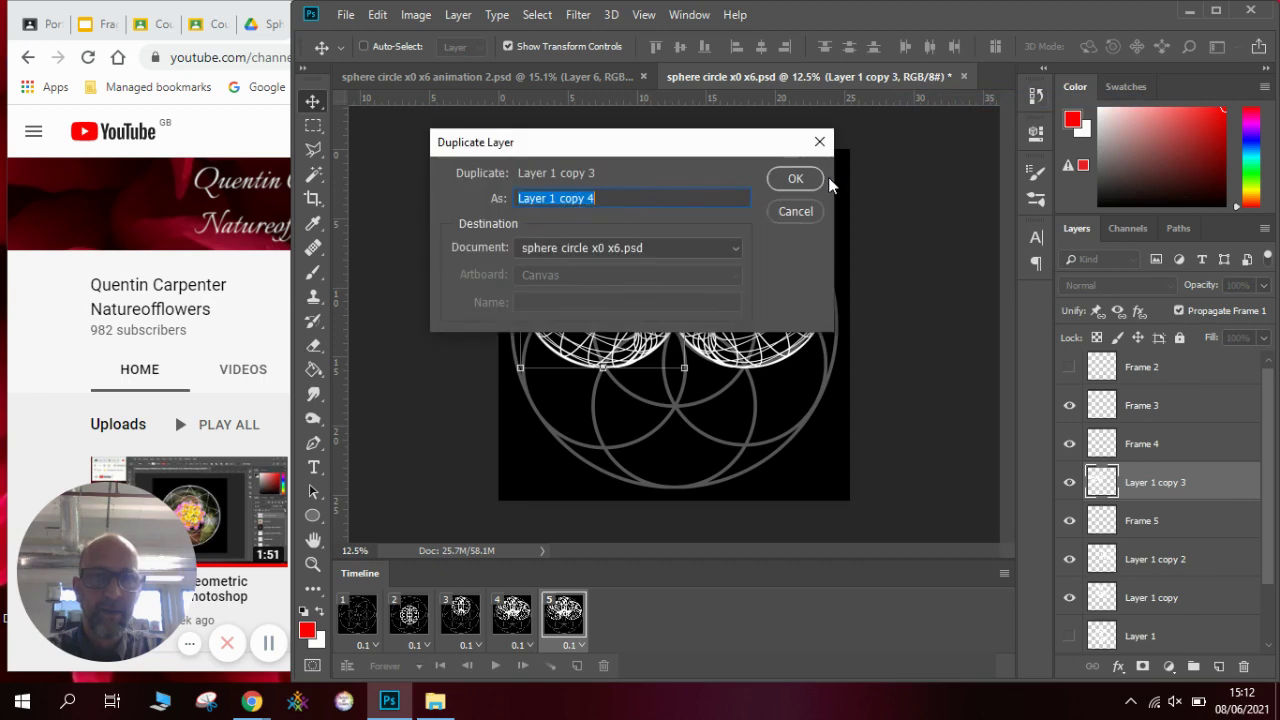
click(795, 179)
drag(580, 318, 722, 395)
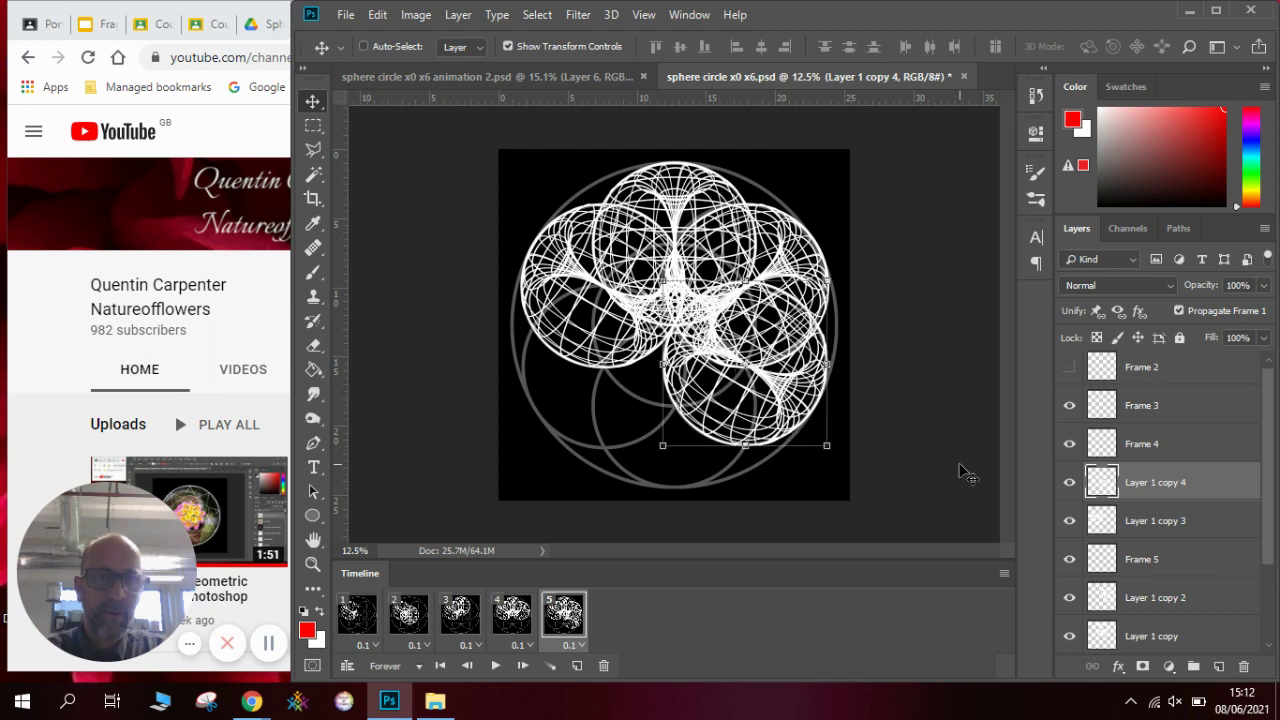
click(1180, 521)
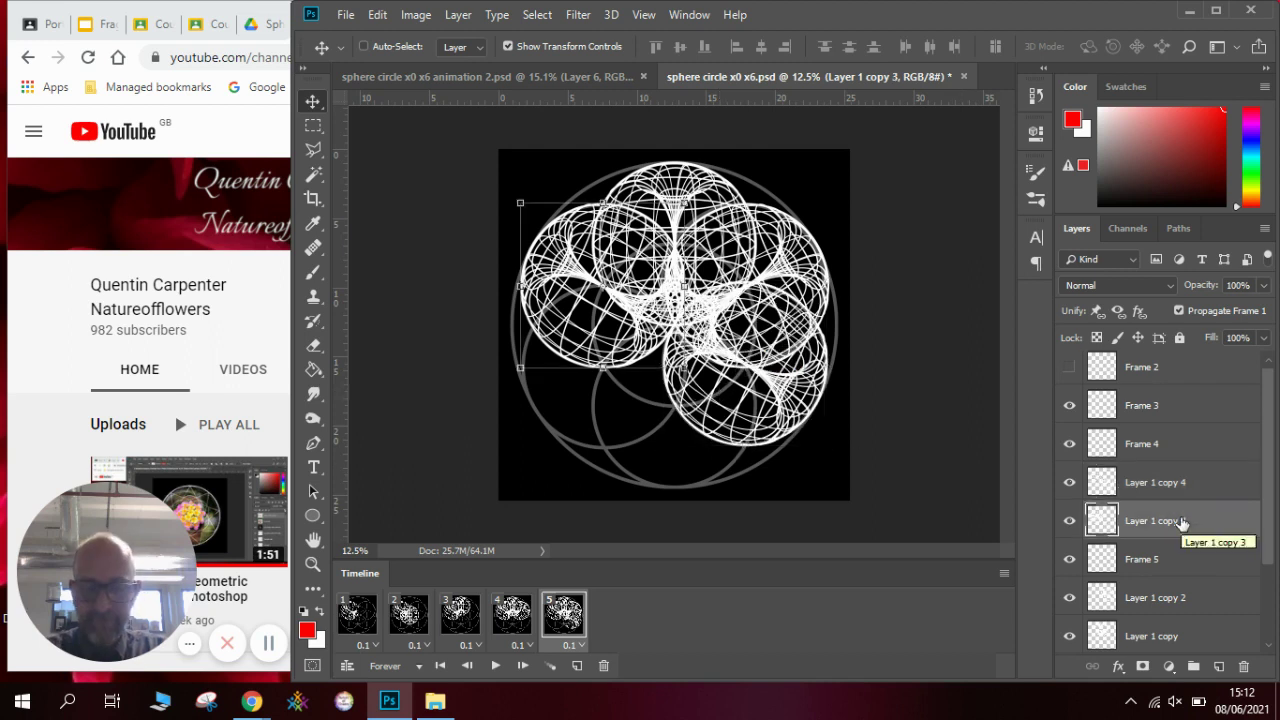
right_click(1180, 521)
click(1060, 100)
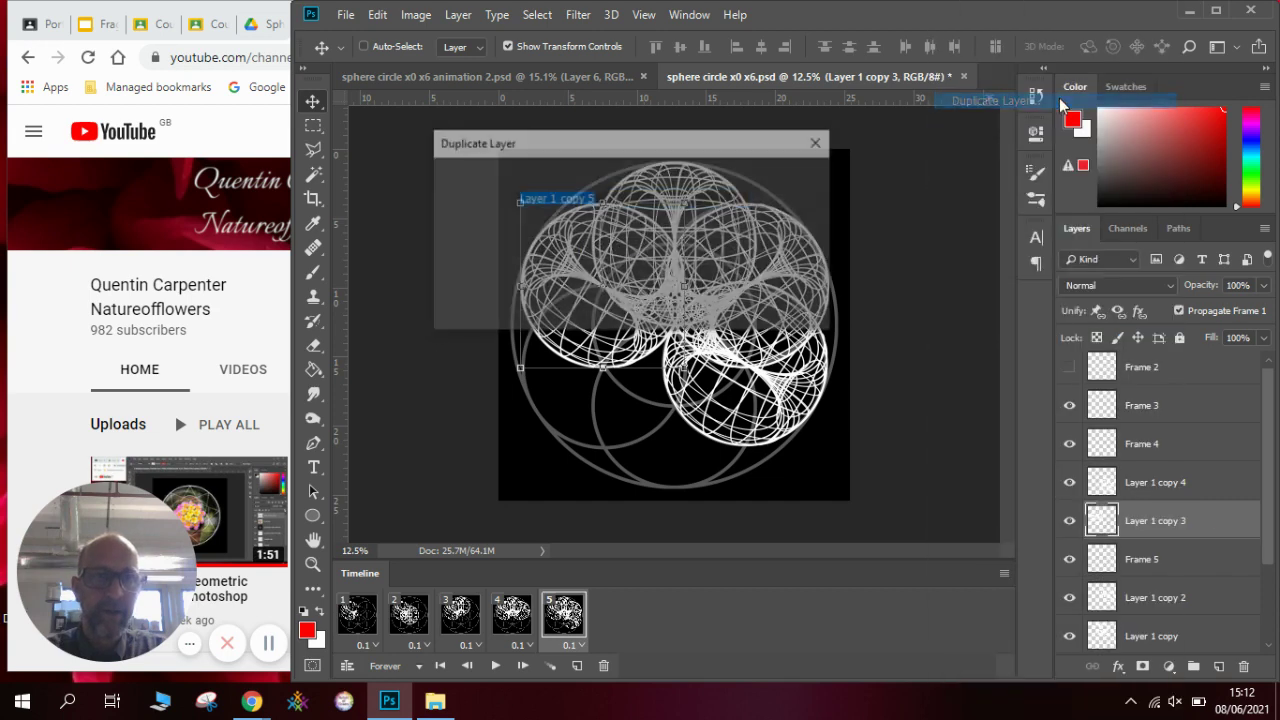
click(795, 179)
drag(760, 290, 736, 318)
drag(1160, 522, 1246, 666)
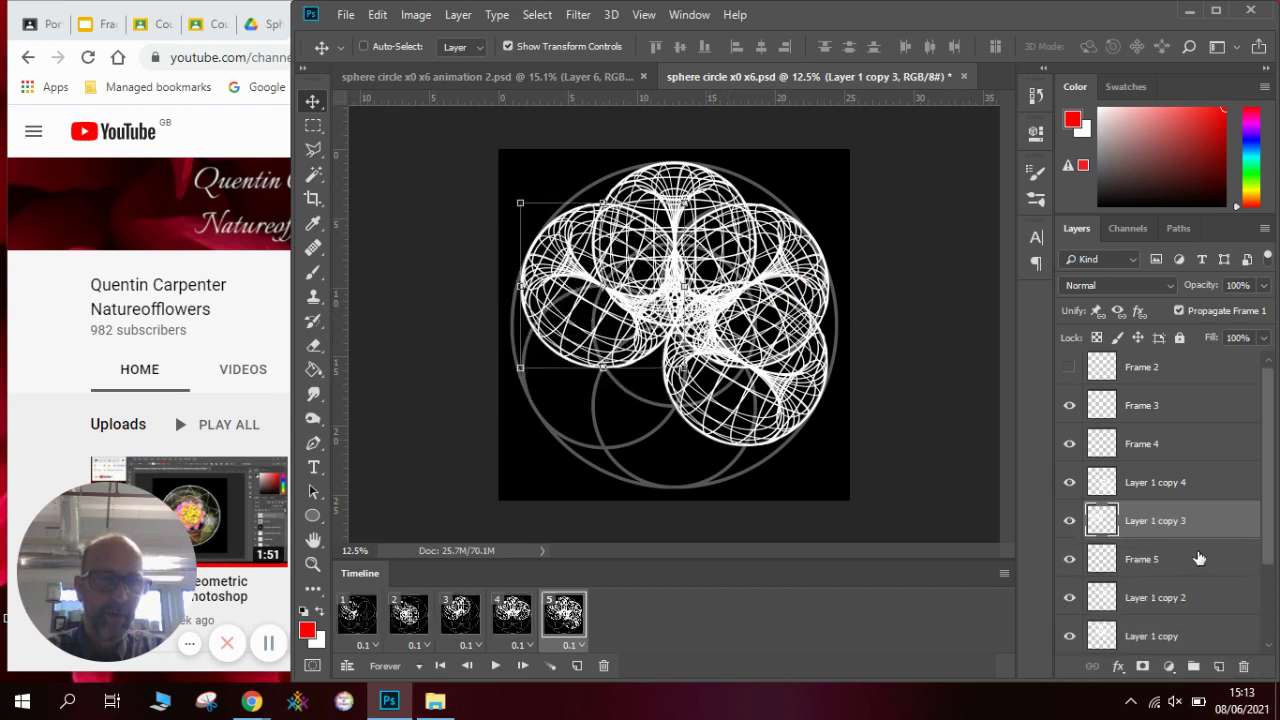
Toggle the visibility of Layer 1 copy 3, copy 4, copy and copy 2 to identify which sphere each layer holds.
click(1069, 521)
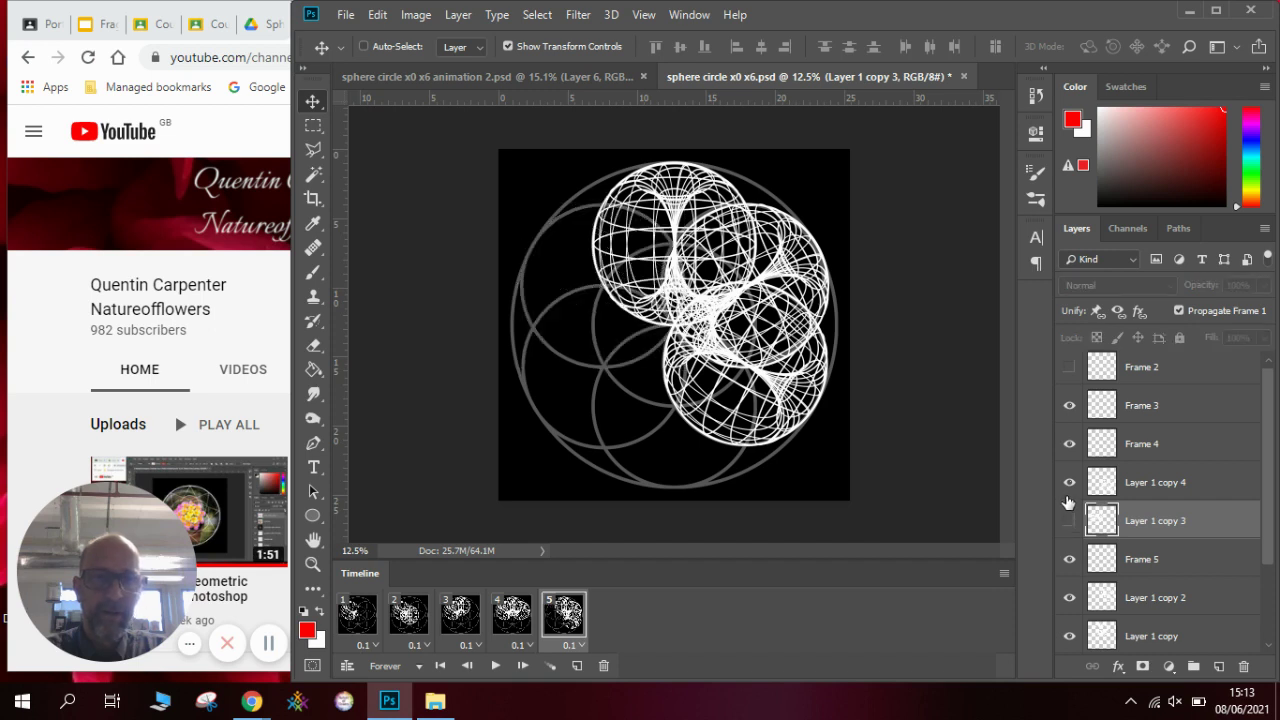
click(1069, 482)
click(1069, 482)
click(1069, 521)
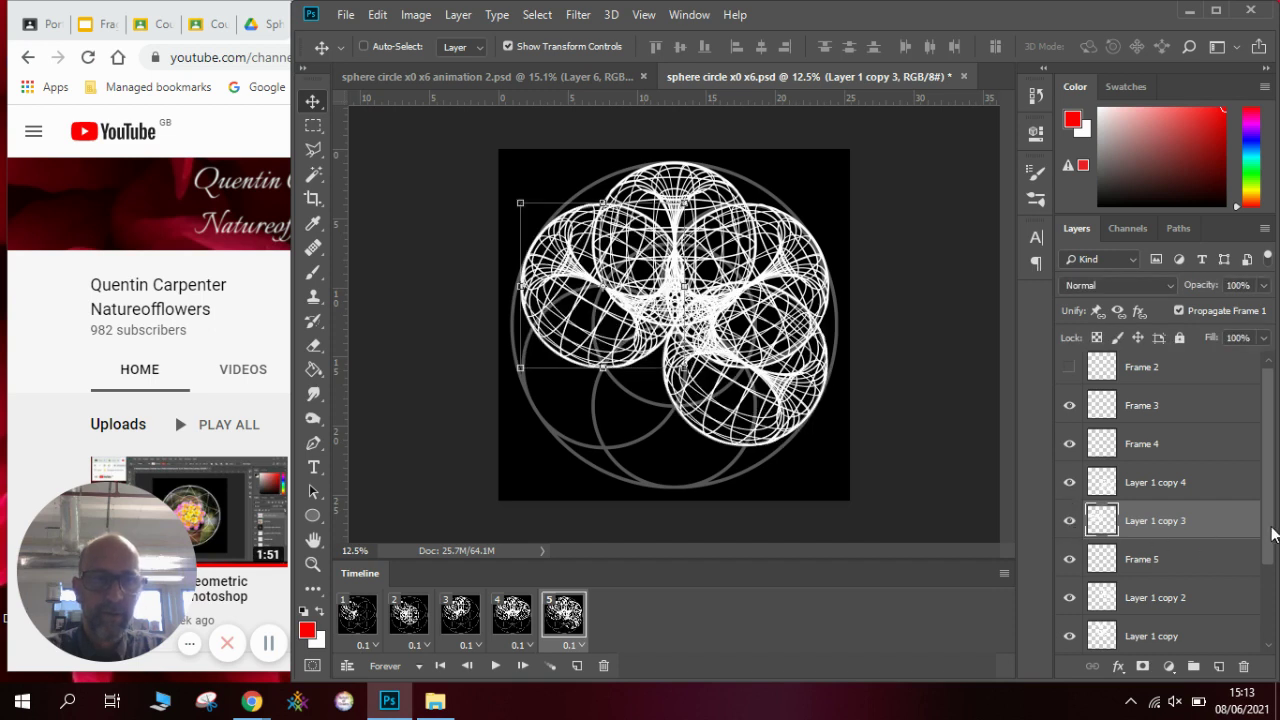
scroll(1267, 530, down, 2)
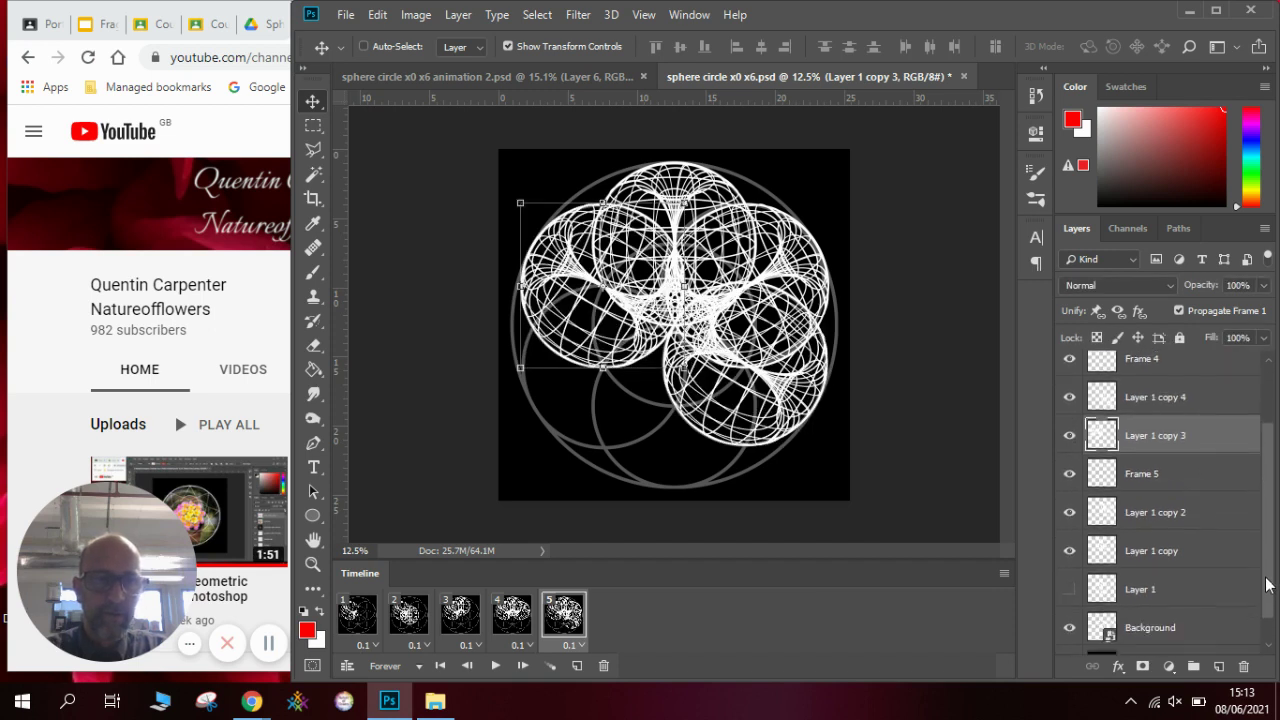
click(1069, 548)
click(1069, 548)
click(1069, 509)
click(1070, 509)
Duplicate Layer 1 copy 2 and move the duplicate sphere onto the pattern's lower-left circle.
click(1170, 509)
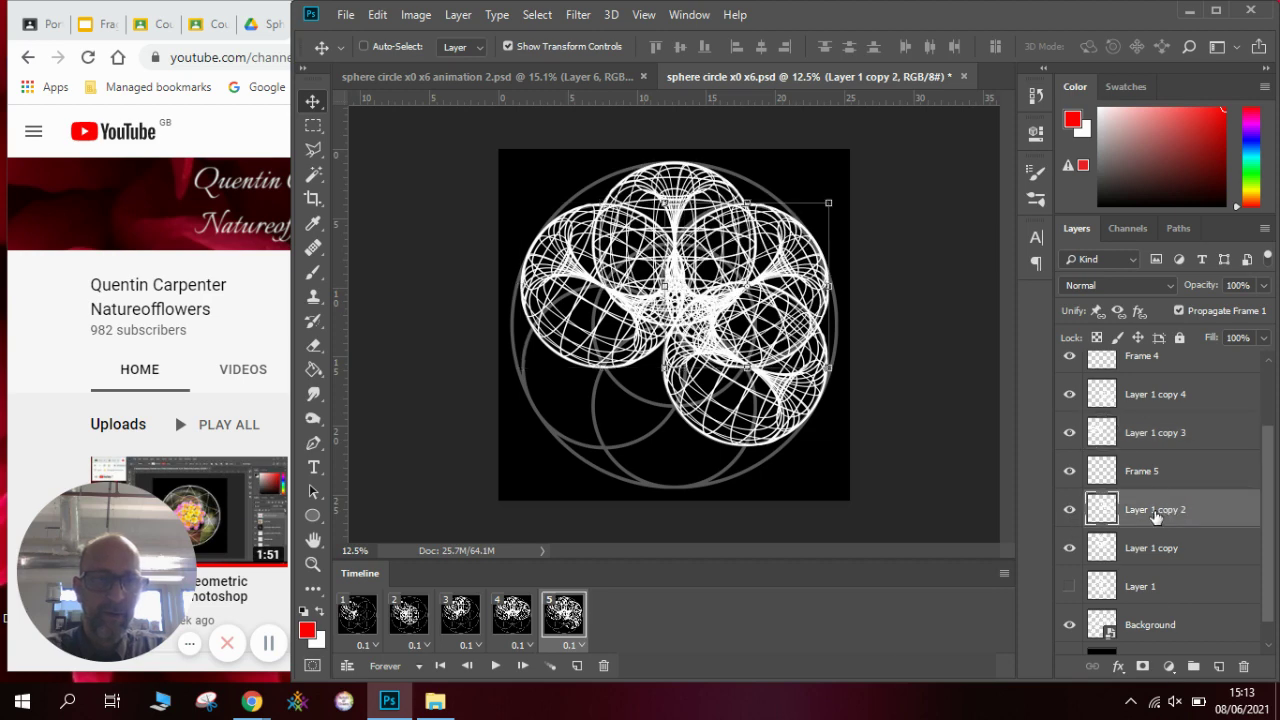
right_click(1154, 512)
click(1038, 100)
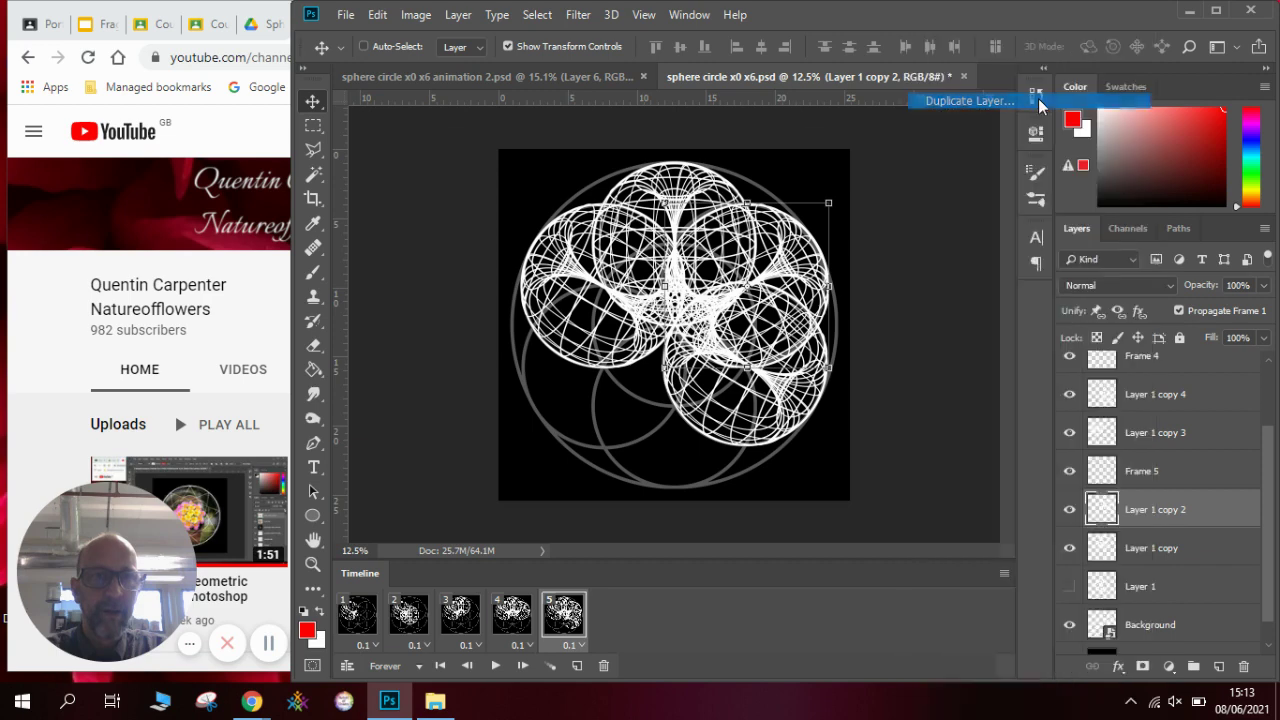
click(796, 178)
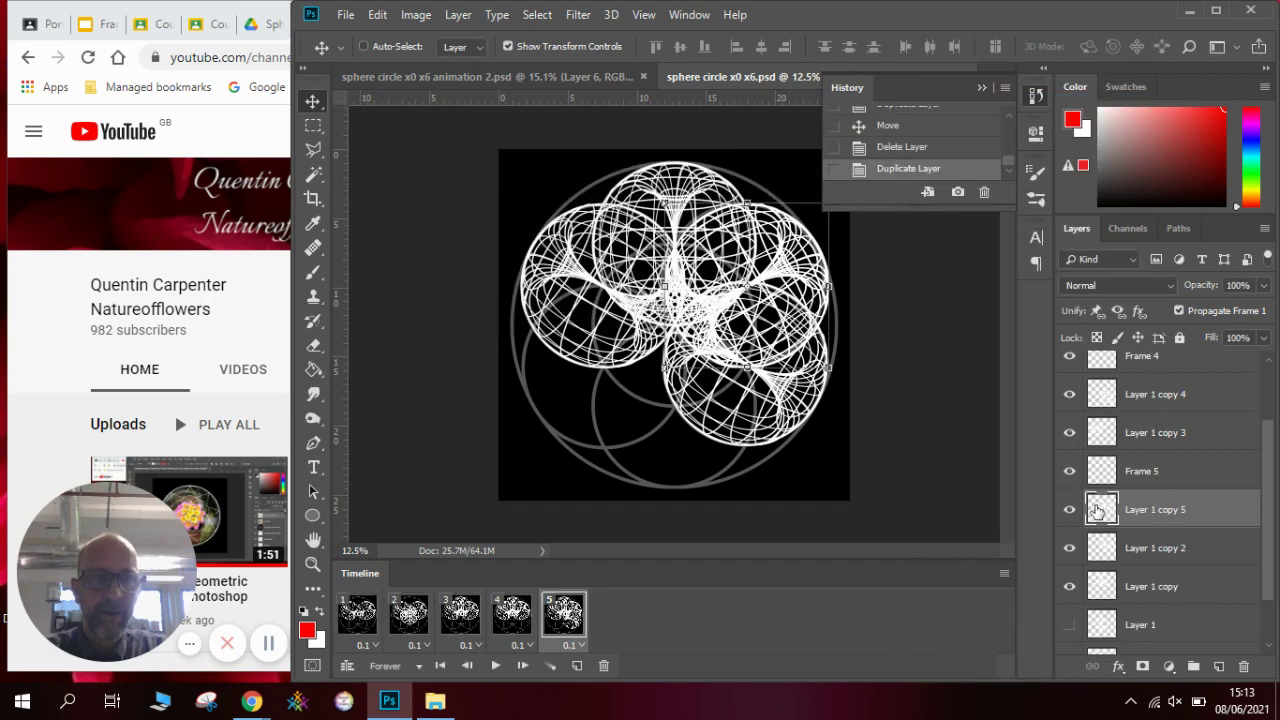
drag(793, 329, 676, 350)
drag(657, 398, 642, 407)
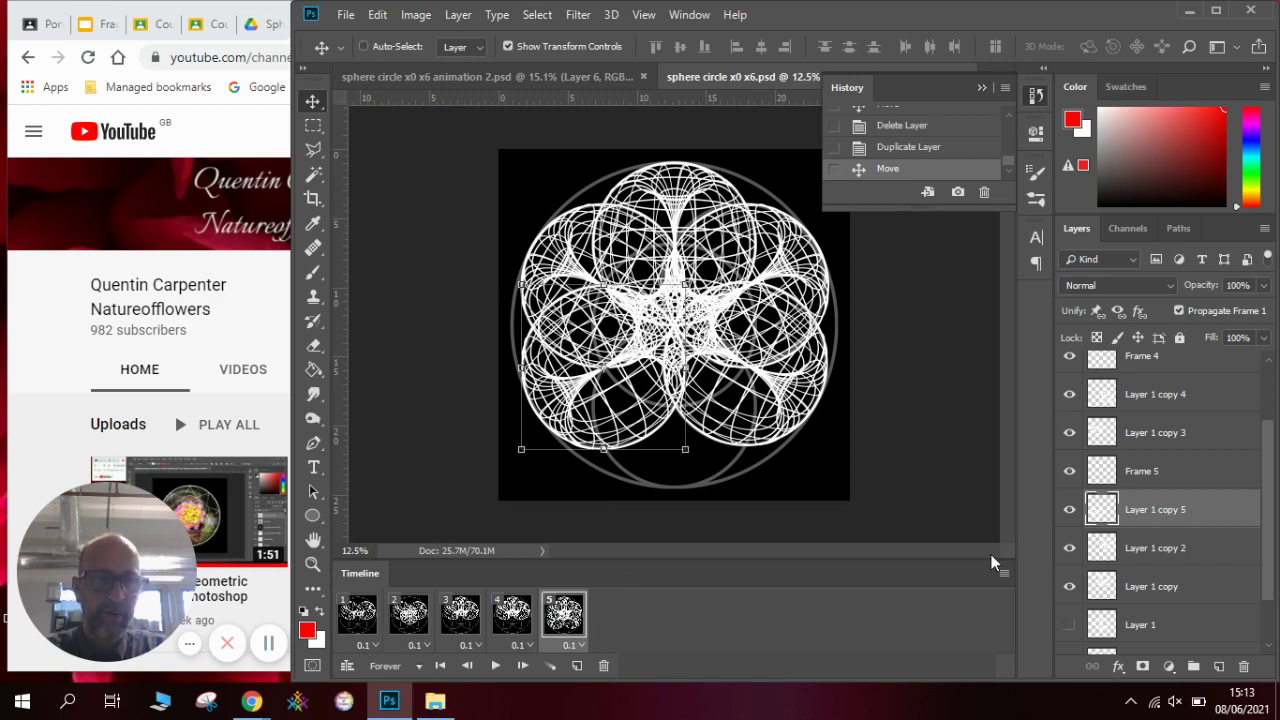
Hide Layer 1 copy 4 and Layer 1 copy 5 in frame 1, show both in frame 5, and preview the animation.
click(356, 630)
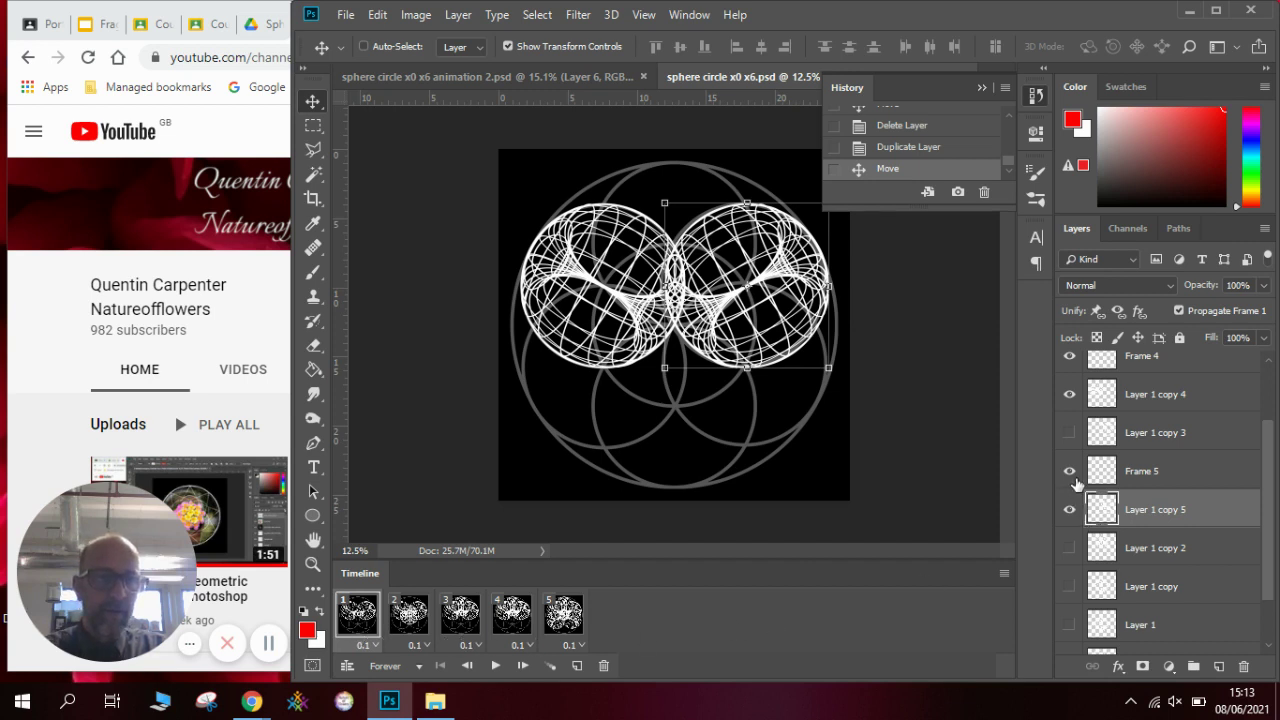
click(1070, 511)
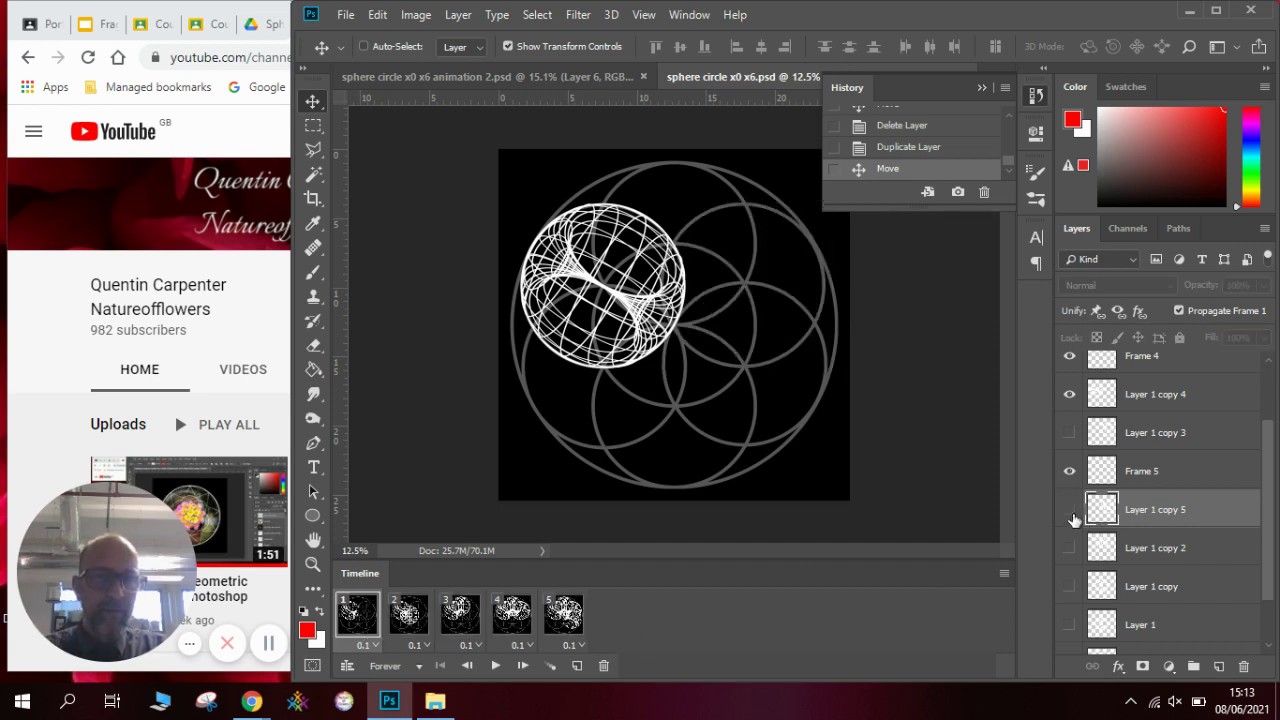
click(1068, 393)
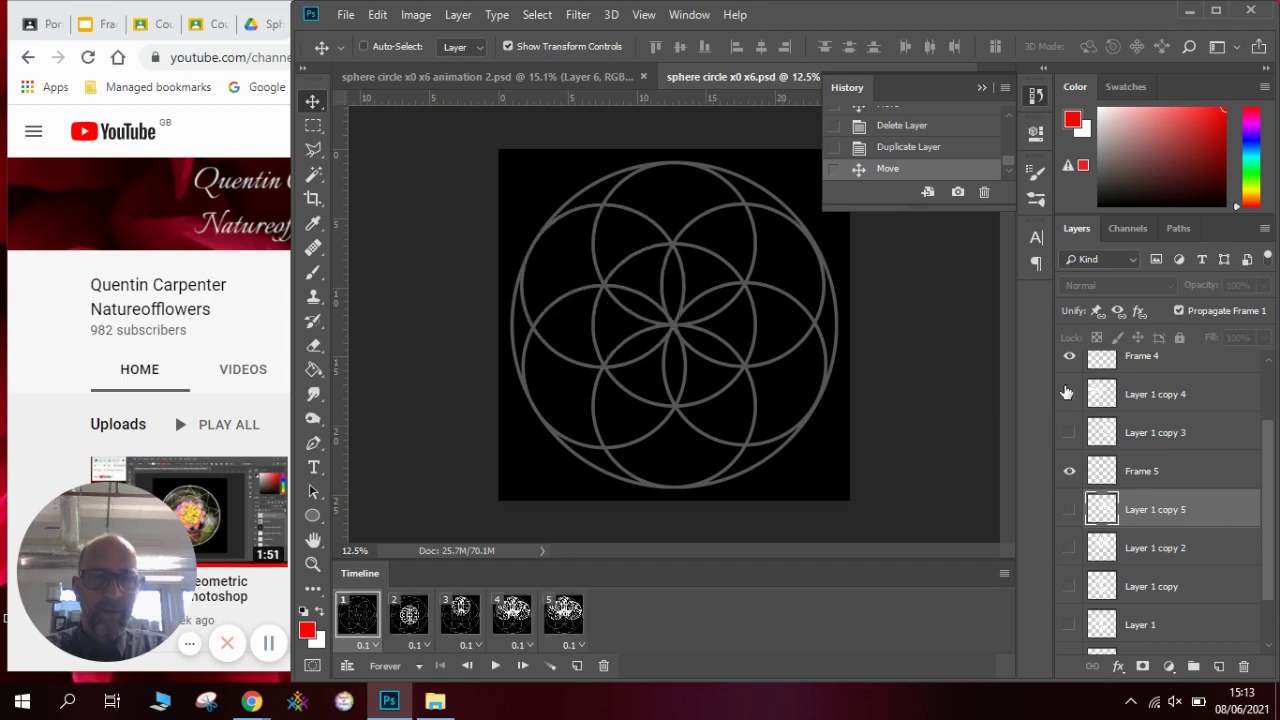
click(563, 613)
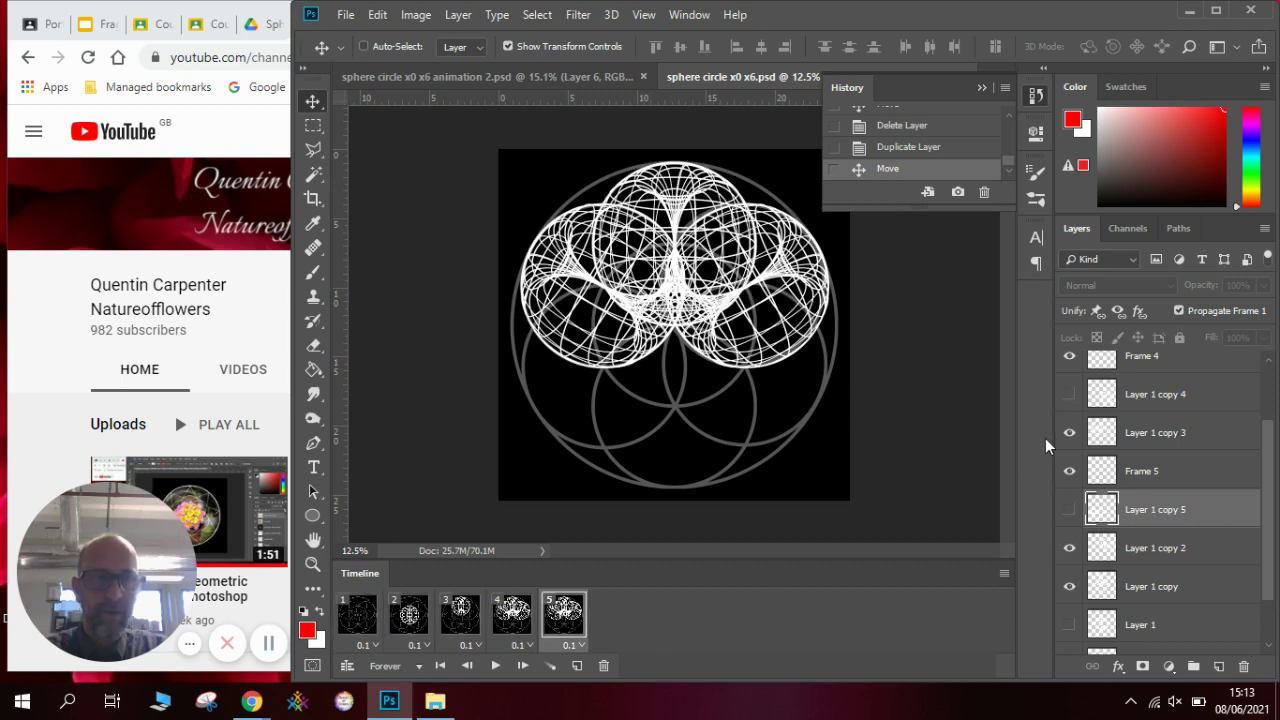
click(1070, 396)
click(1069, 511)
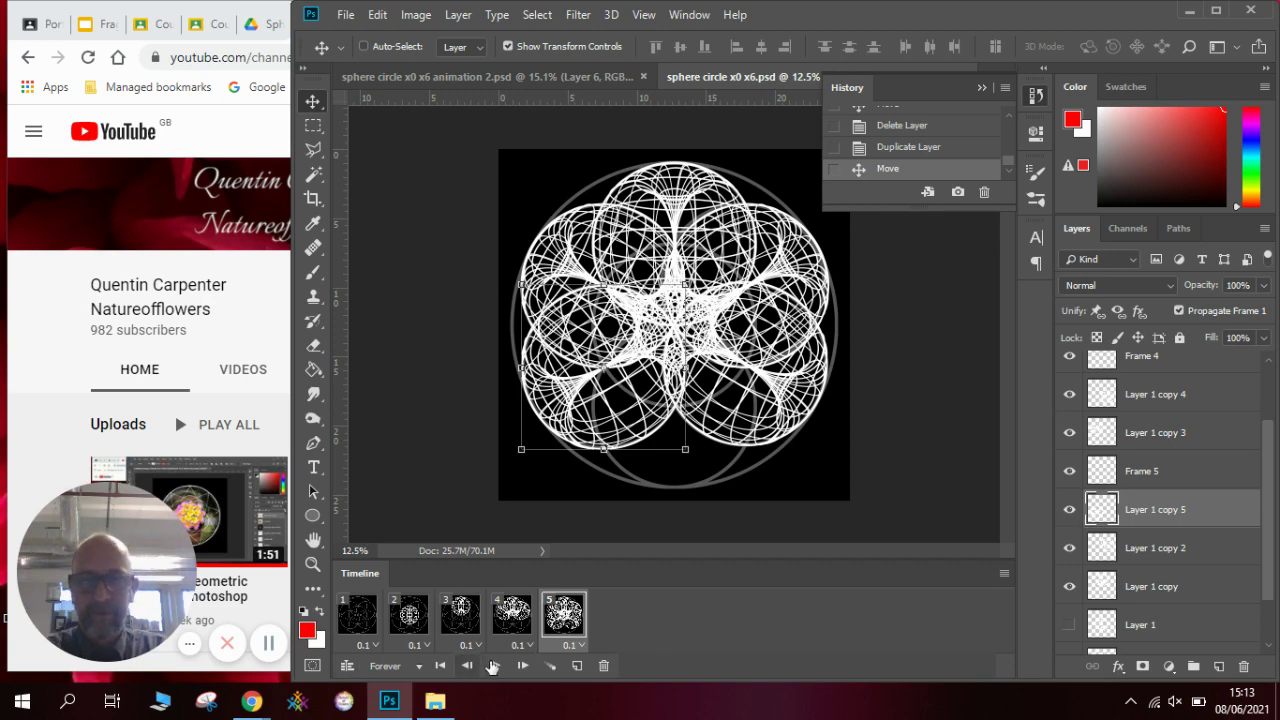
click(496, 667)
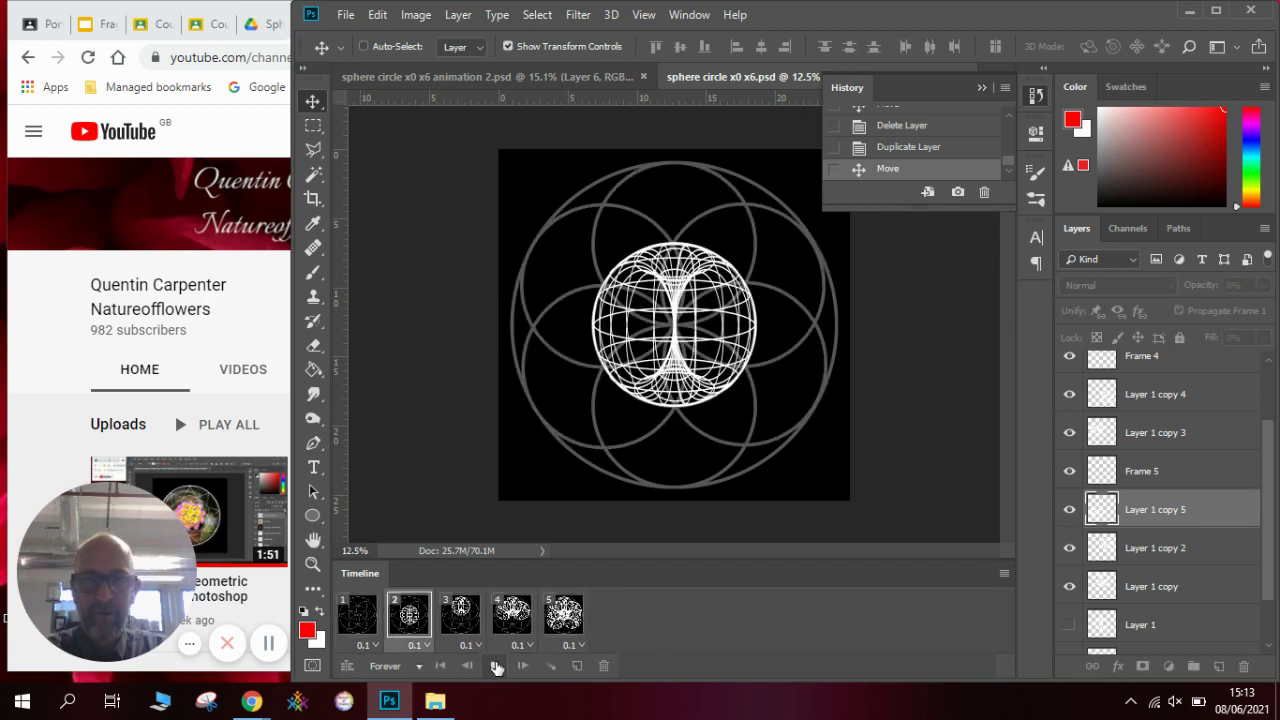
click(496, 667)
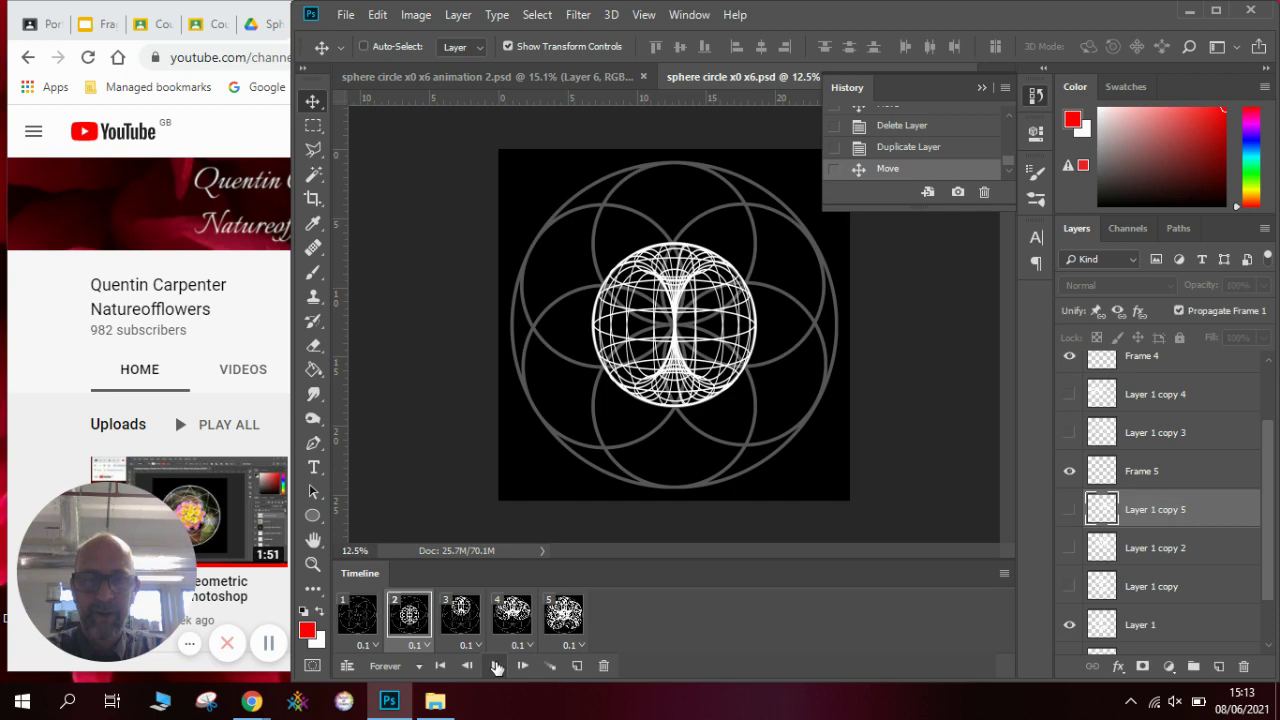
Show the centre sphere's Layer 1 in frame 5 and duplicate that layer.
click(580, 620)
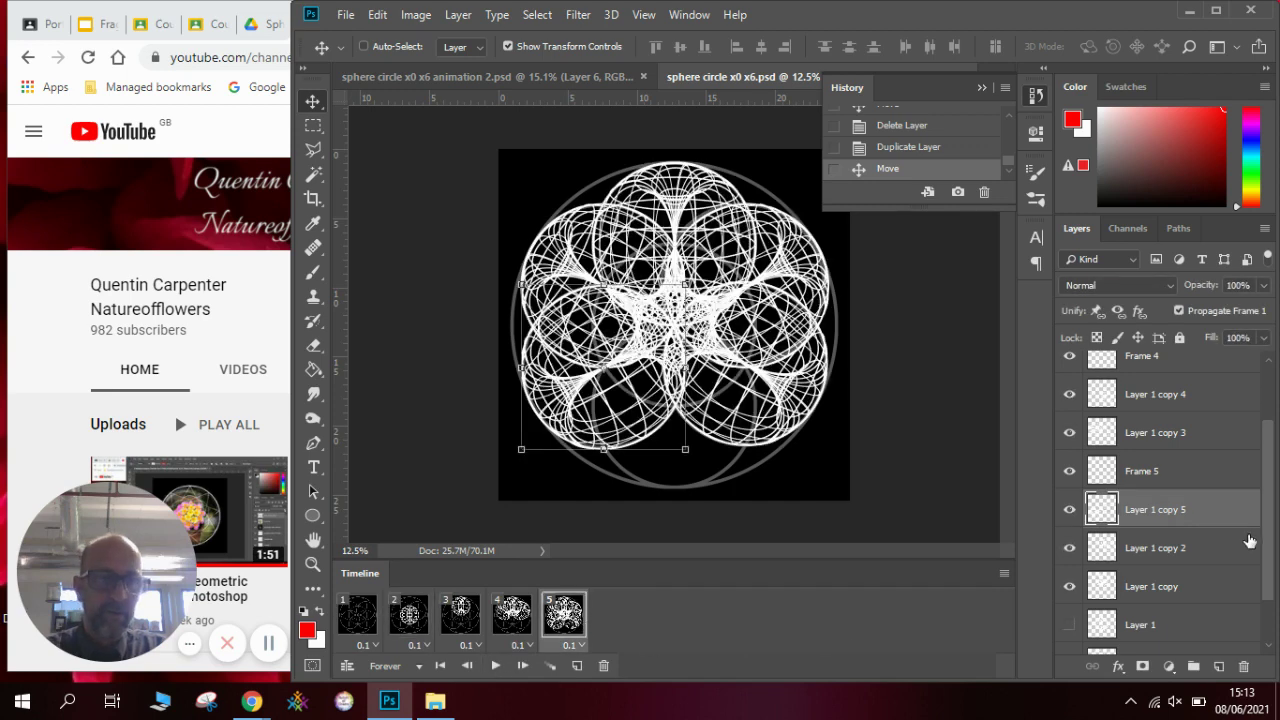
drag(1267, 543, 1268, 588)
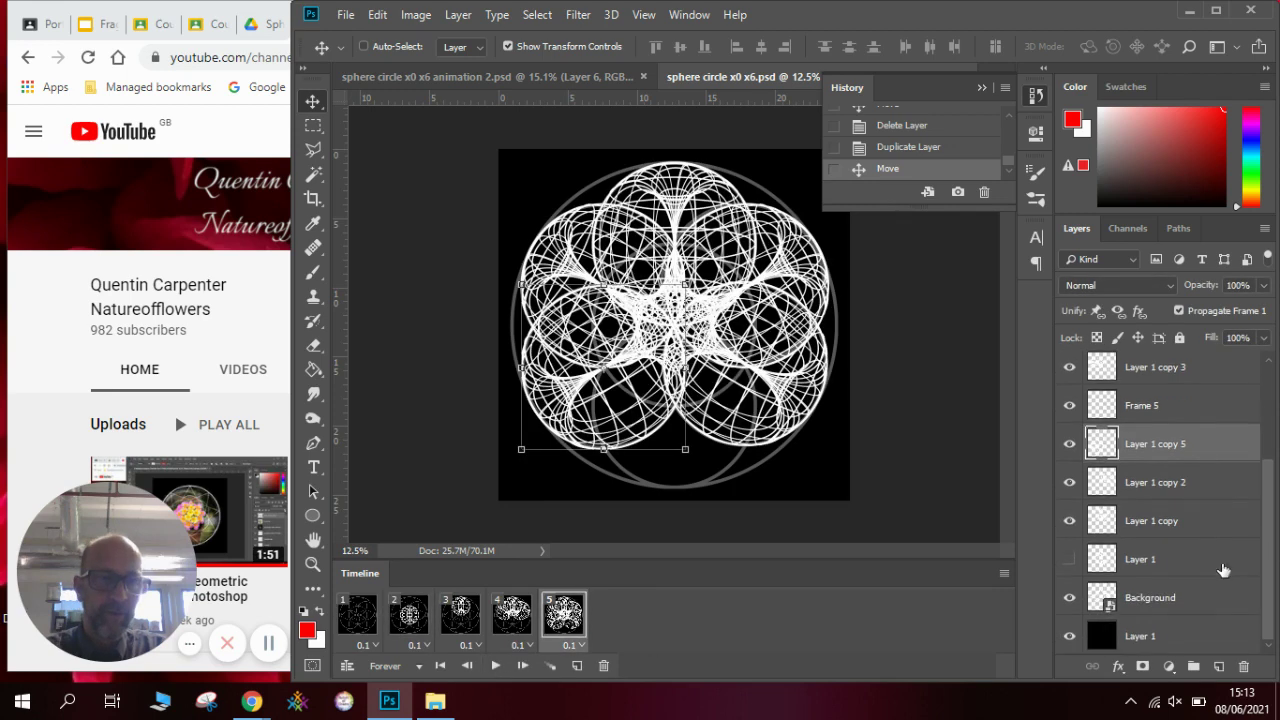
click(1149, 561)
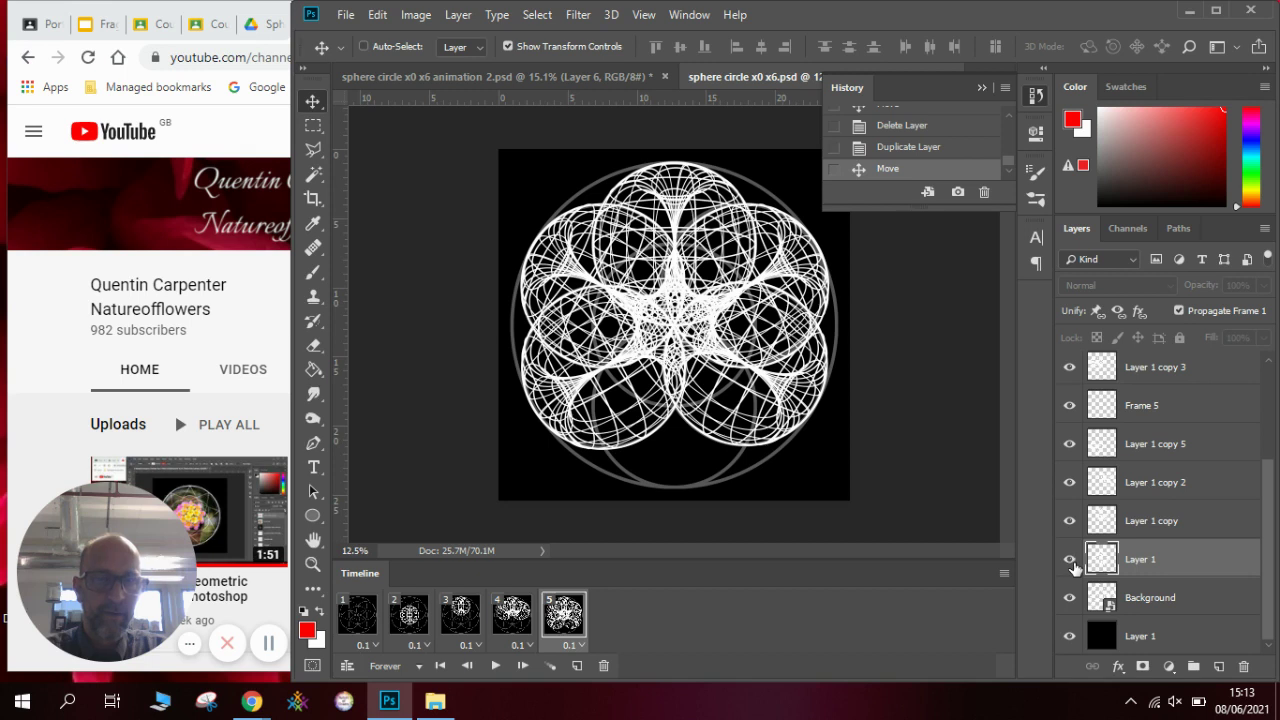
click(1070, 560)
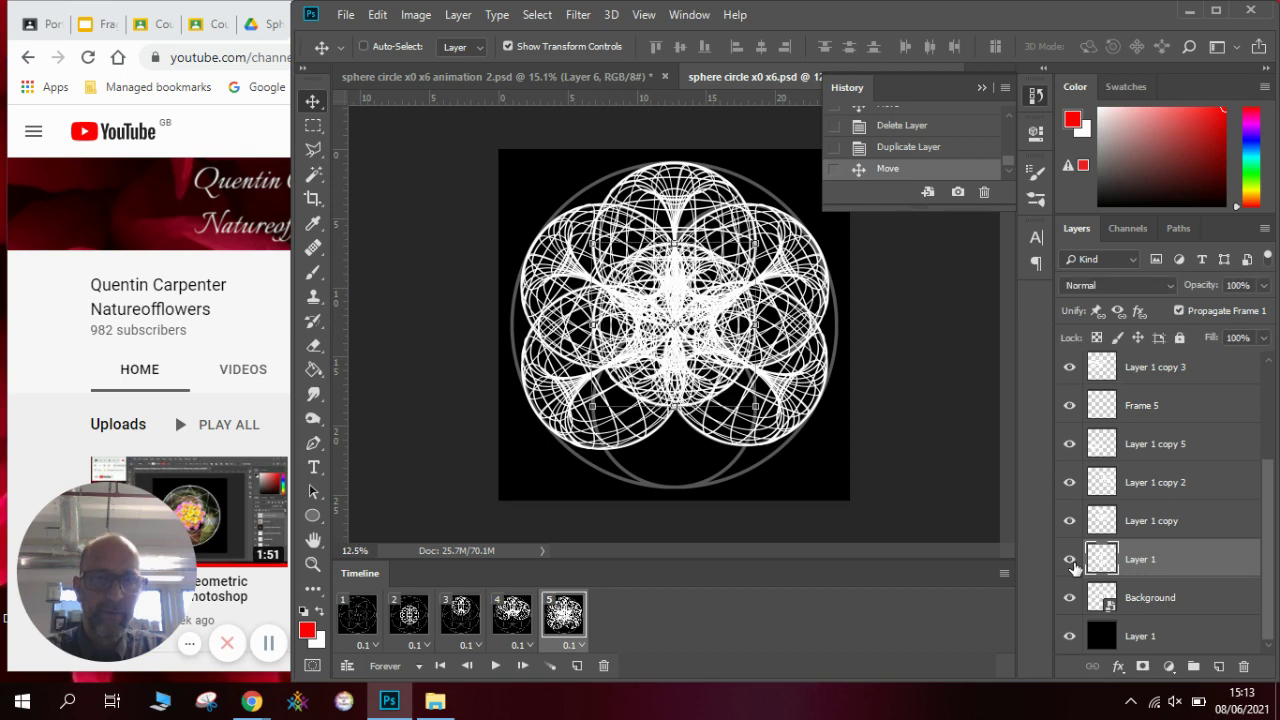
right_click(1155, 555)
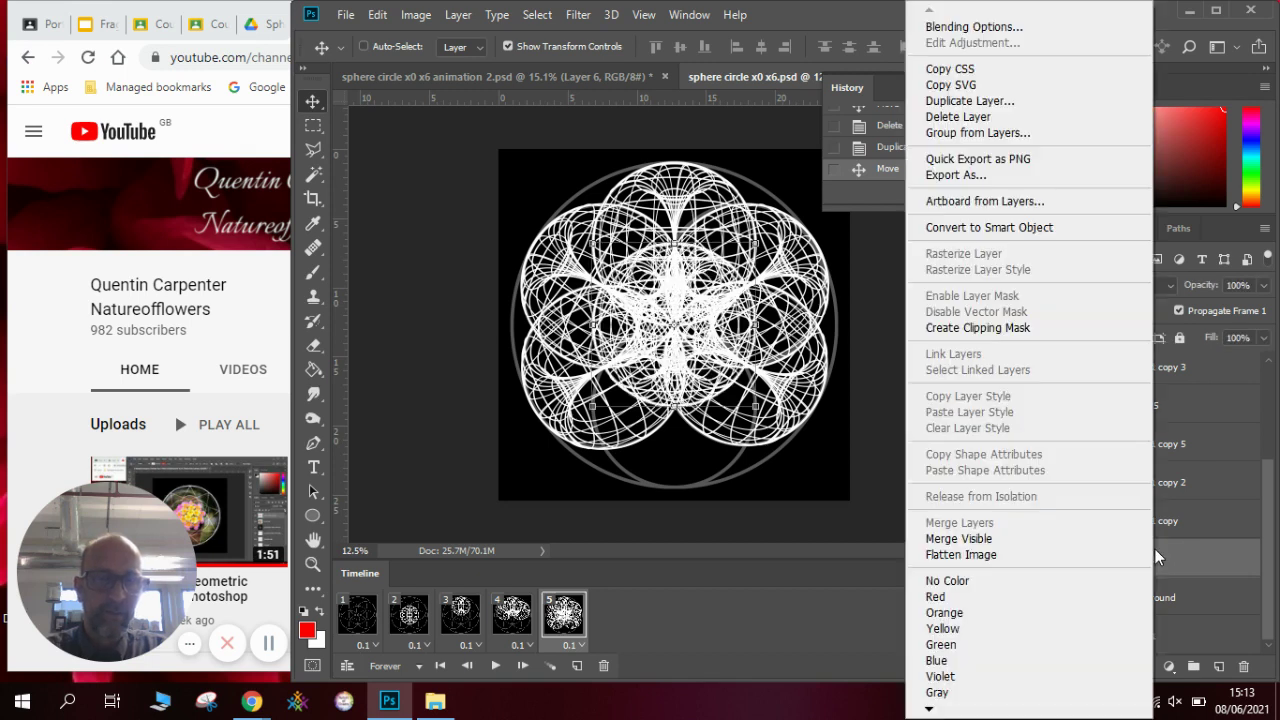
click(1057, 104)
click(799, 181)
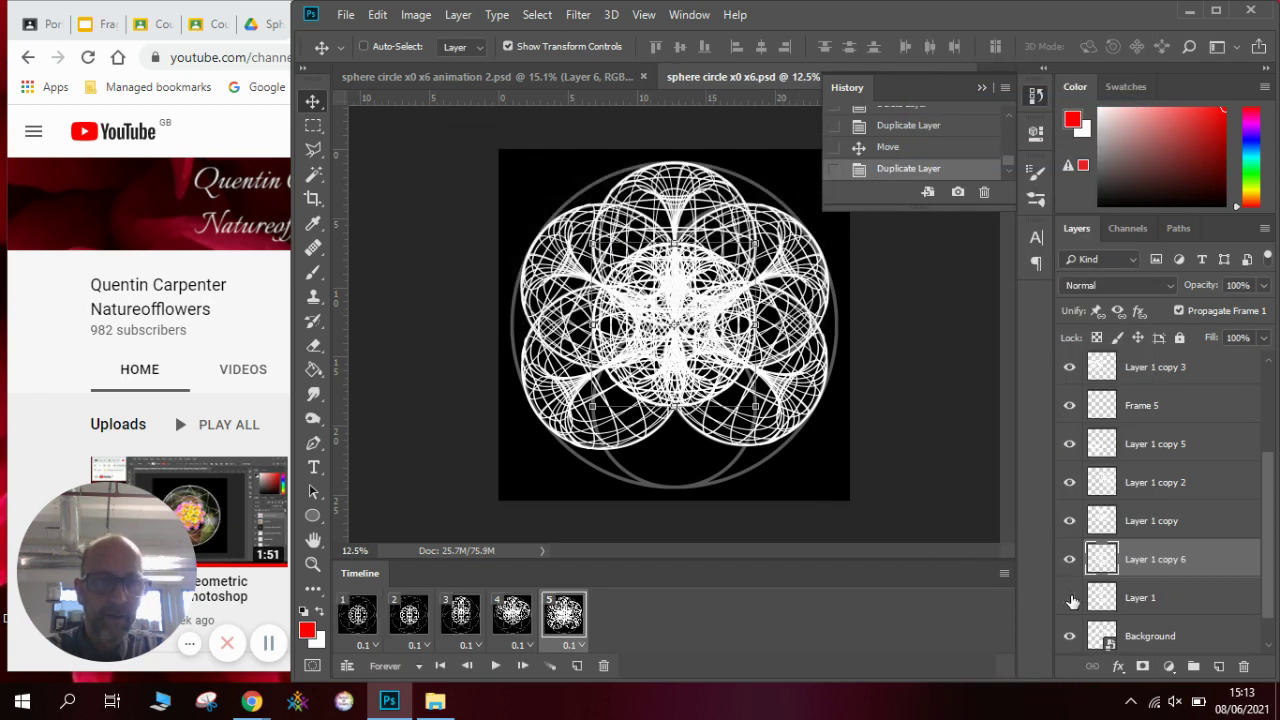
Hide the original Layer 1 and move Layer 1 copy 6 about 6.1 cm straight down onto the pattern's bottom circle.
click(1071, 598)
drag(722, 322, 715, 405)
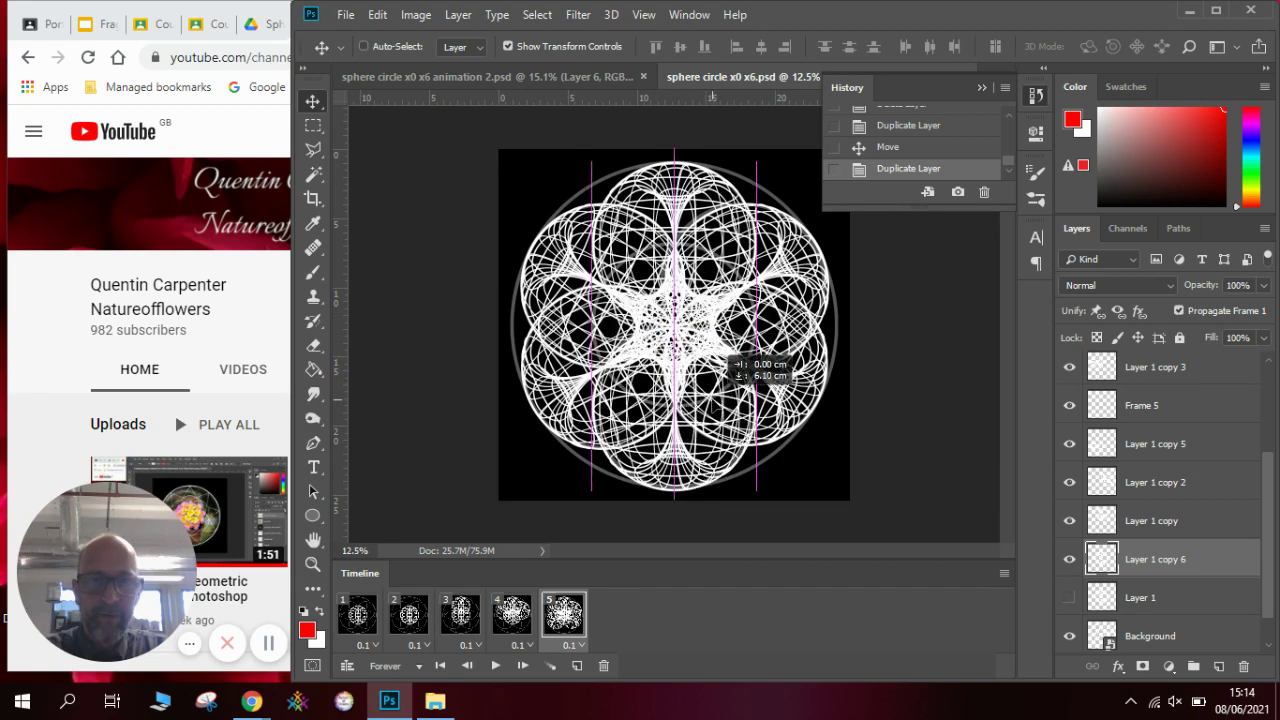
drag(722, 370, 722, 370)
Hide Layer 1 copy 6 in frame 1, show it in frame 5, and check the individual frames.
click(358, 615)
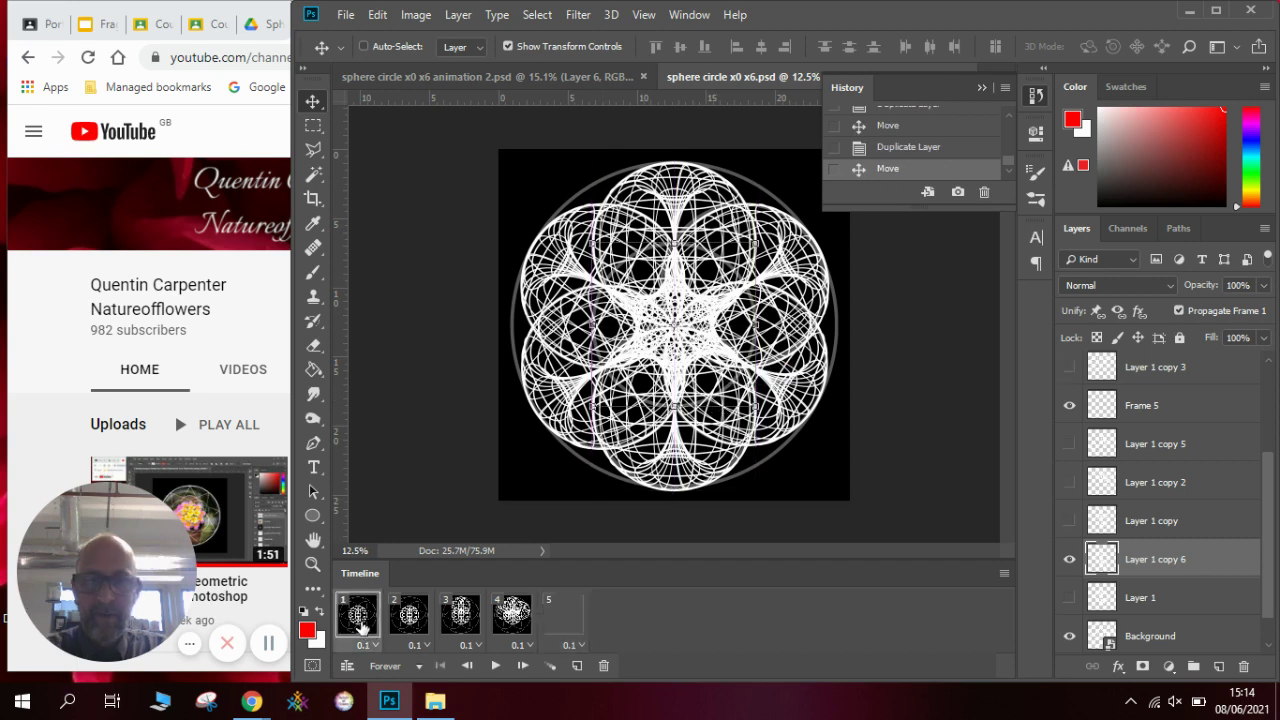
click(1069, 559)
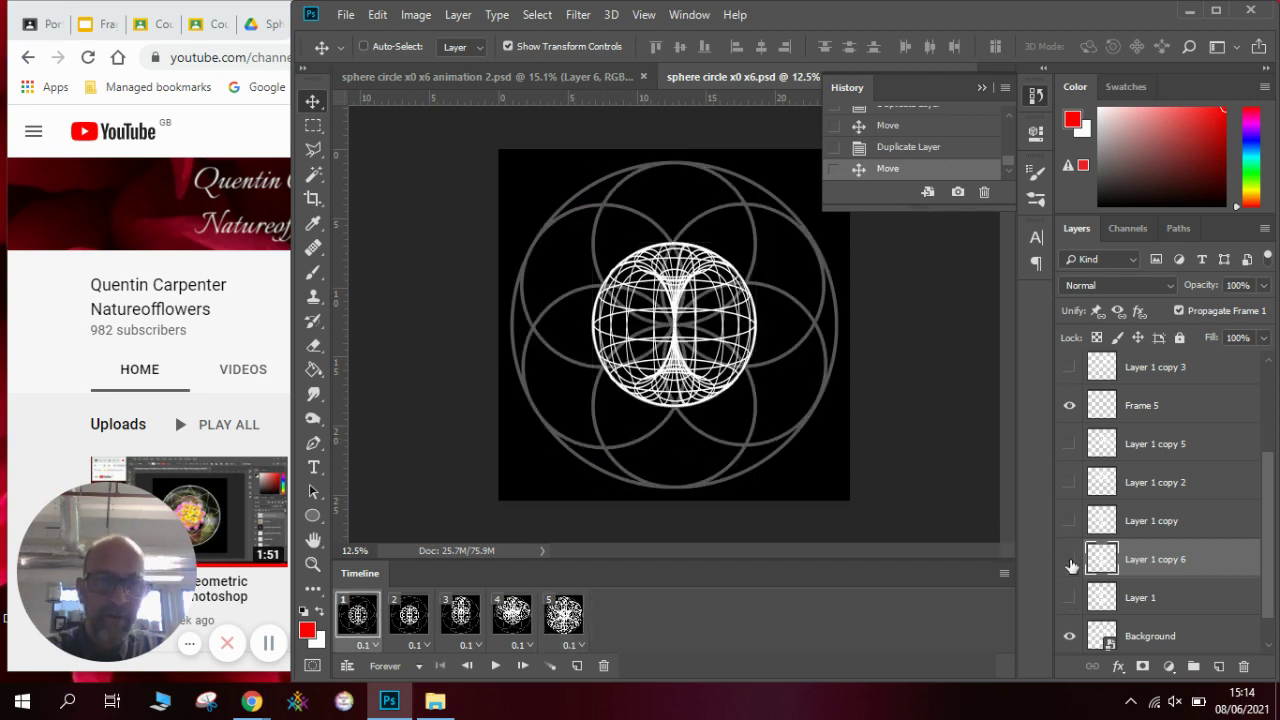
click(563, 615)
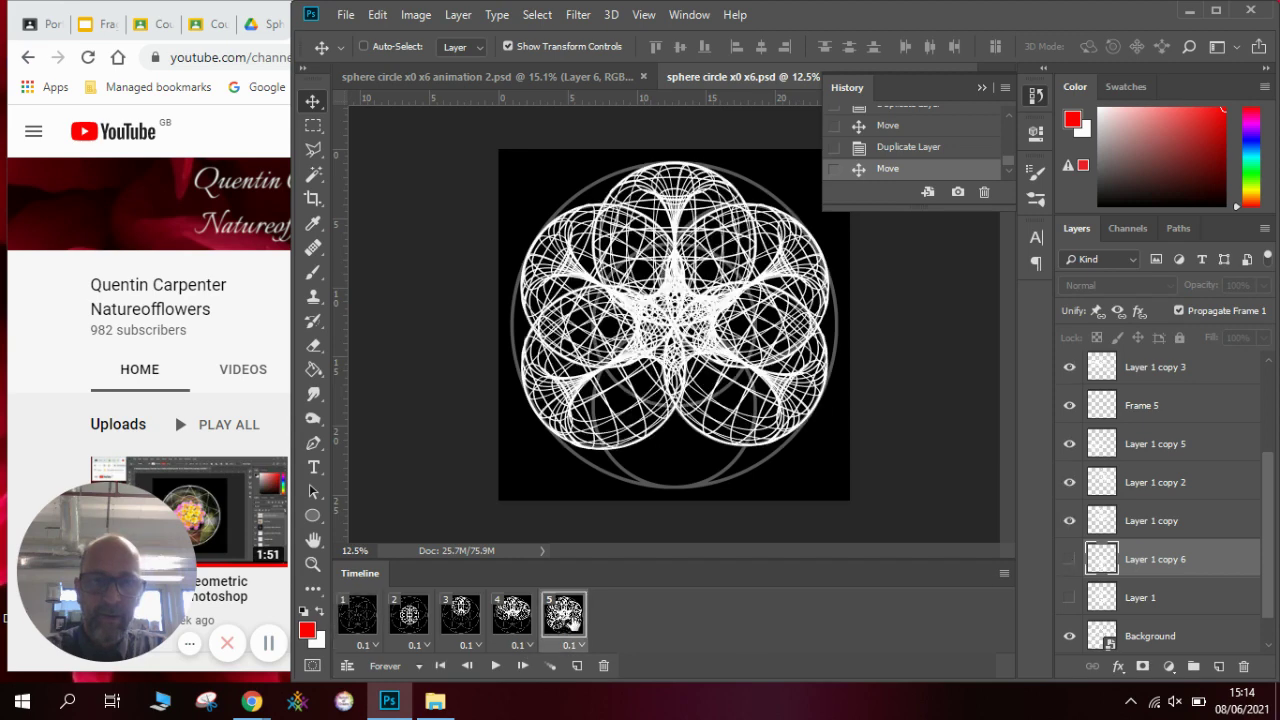
click(1069, 559)
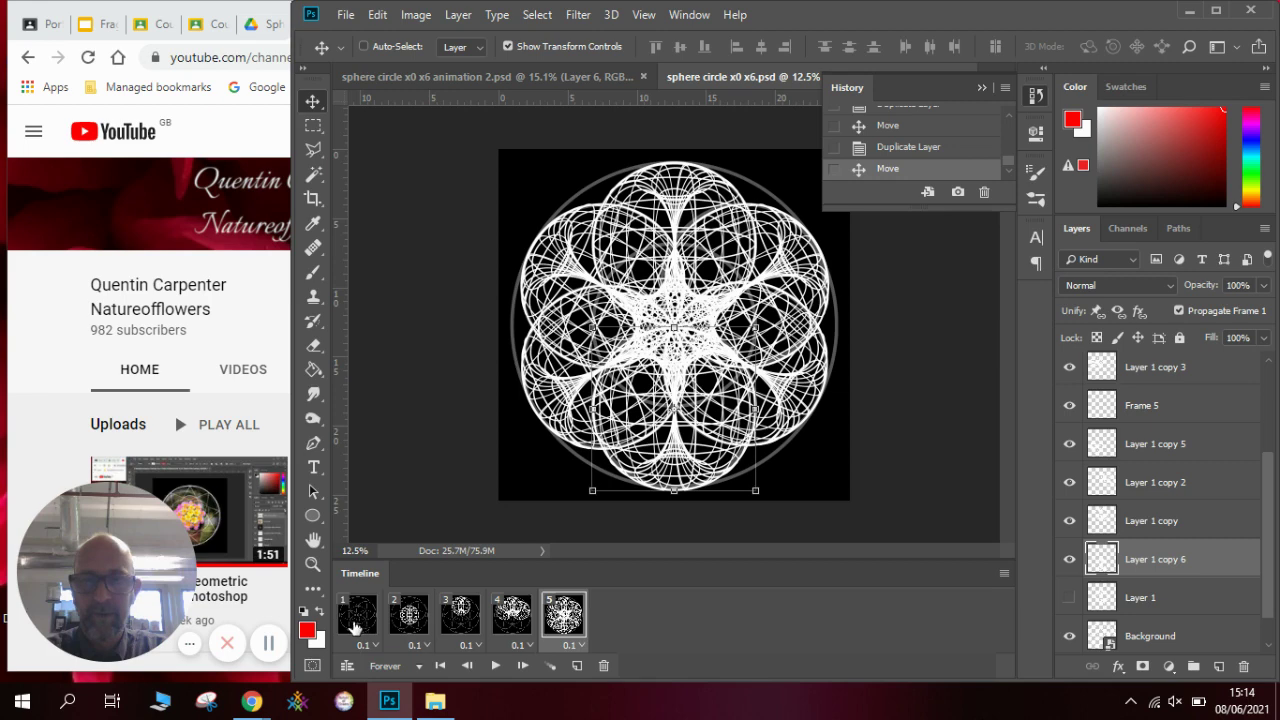
click(355, 620)
click(408, 620)
click(470, 624)
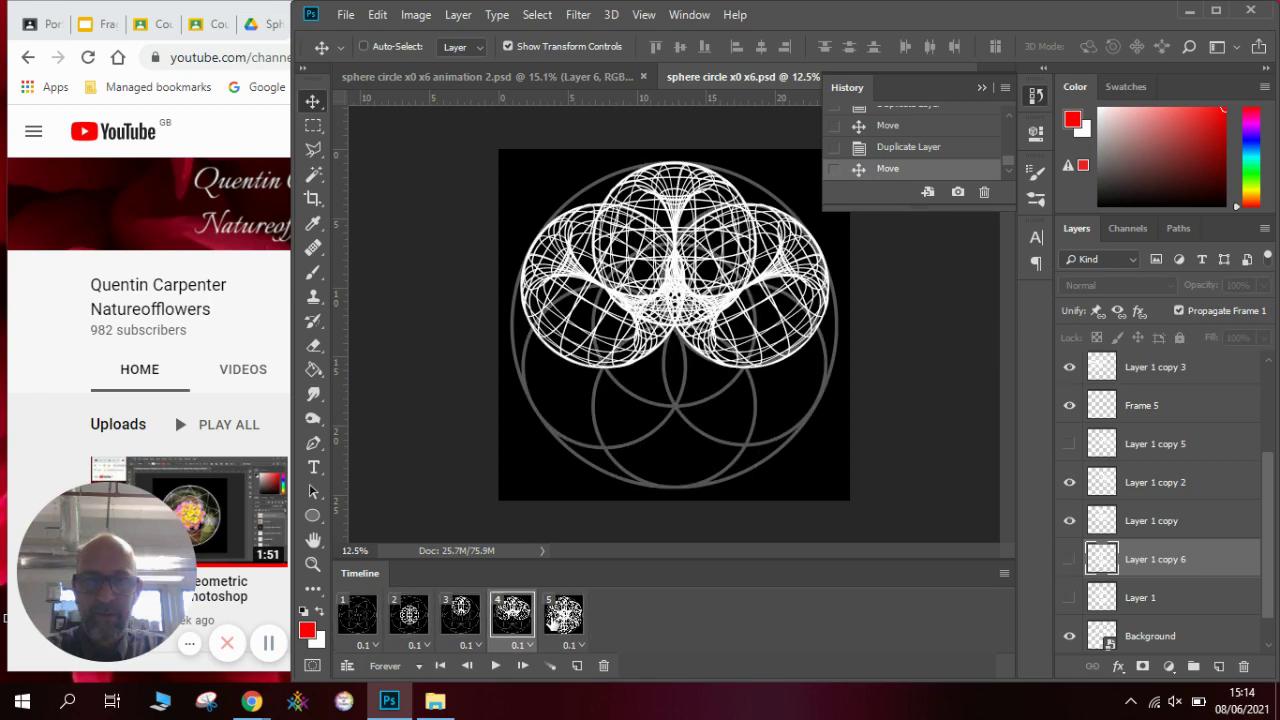
click(553, 621)
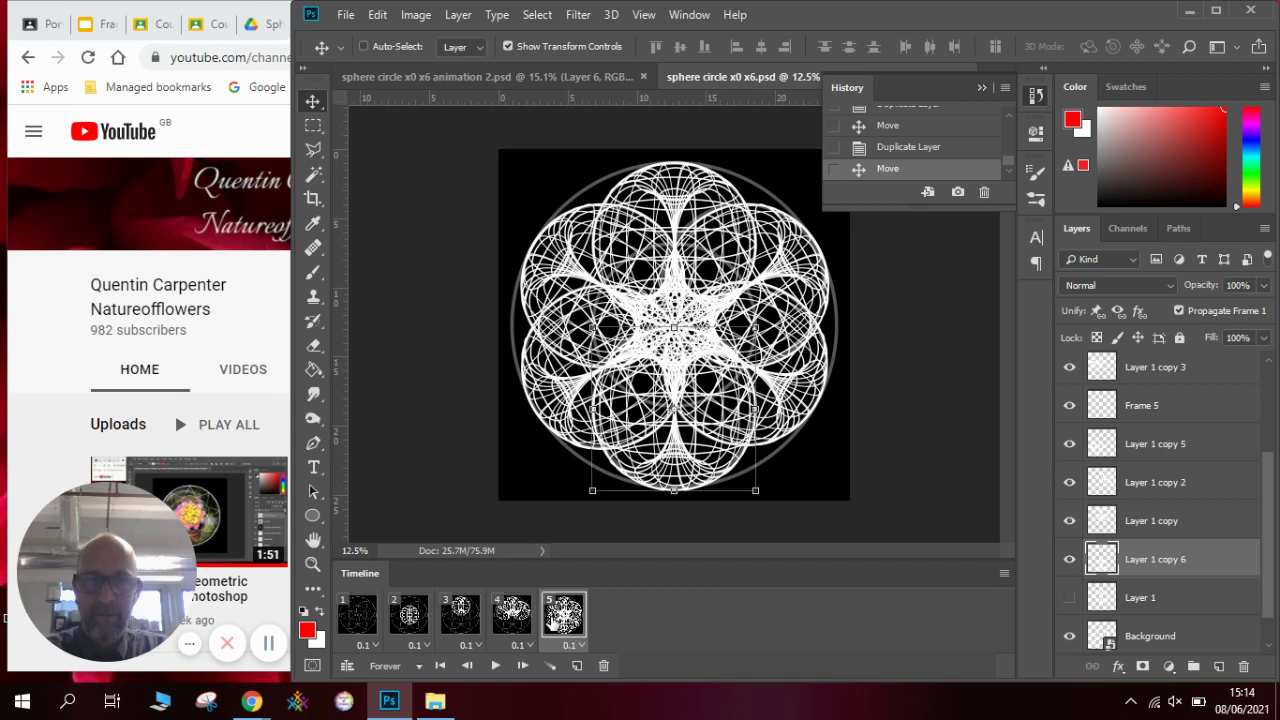
Duplicate frame 5 as frame 6, and hide the bottom sphere's Layer 1 copy 6 in frame 5.
click(576, 665)
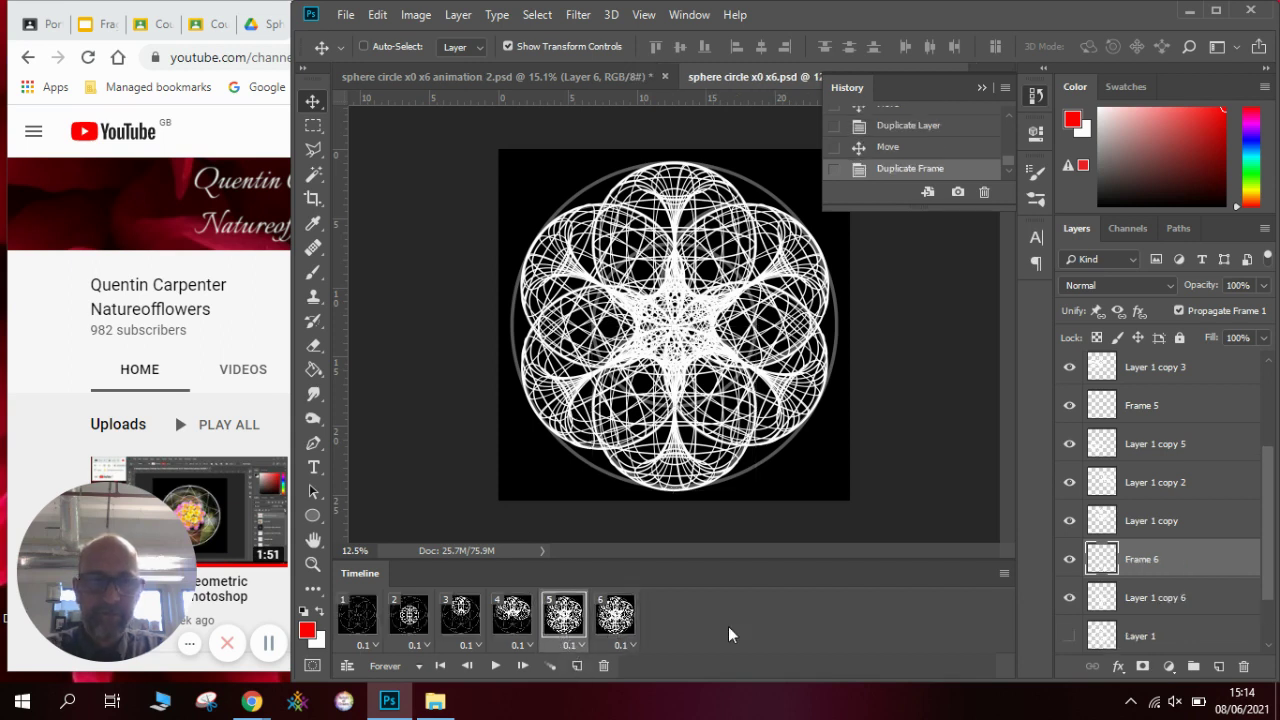
click(1069, 559)
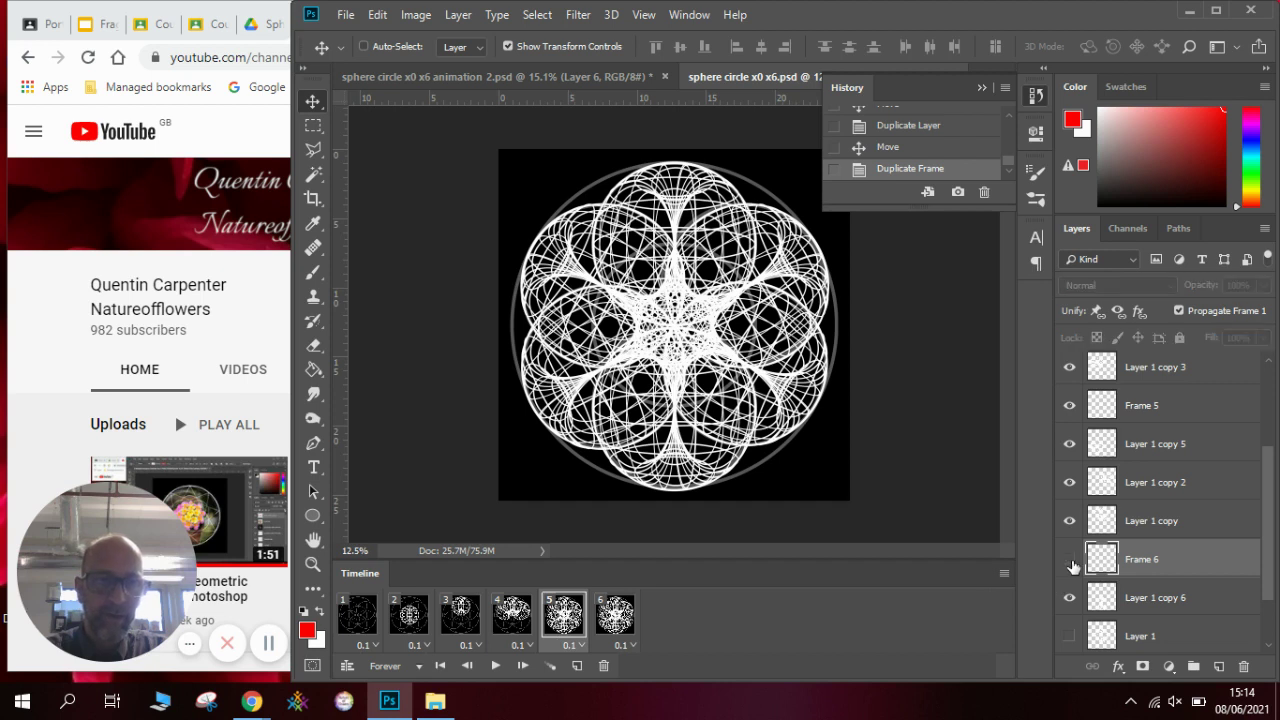
click(1069, 559)
click(1069, 597)
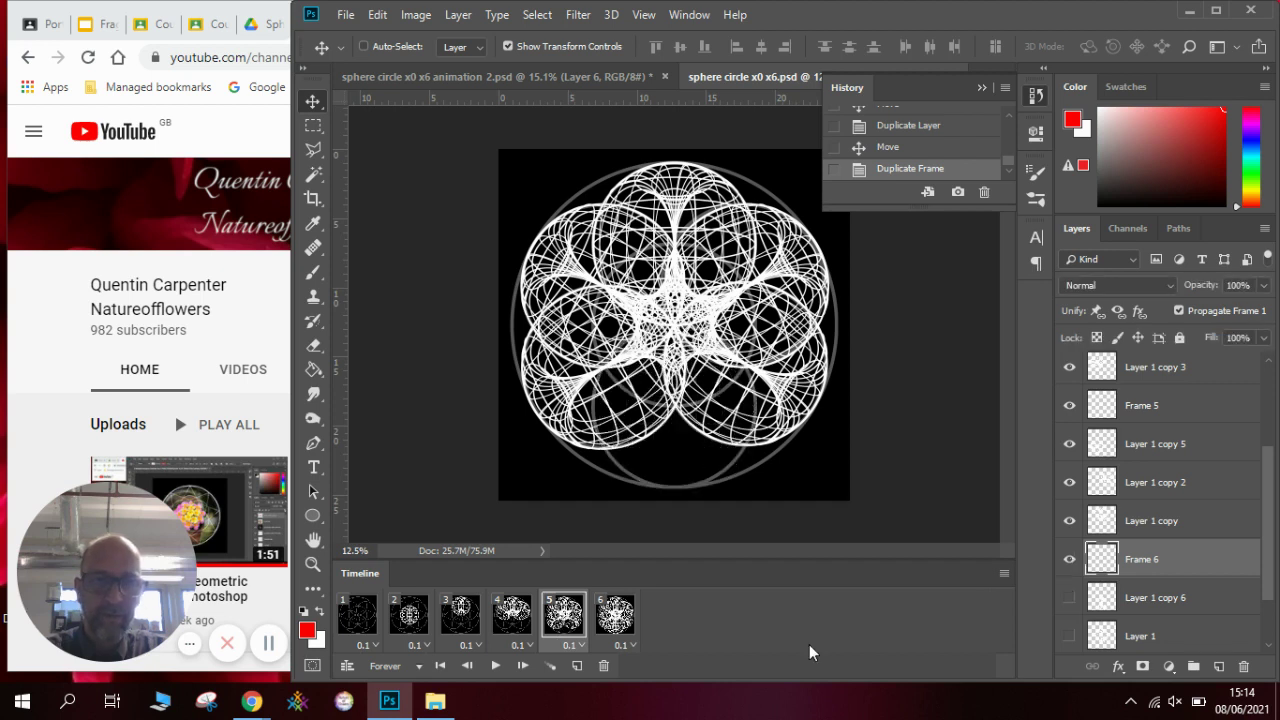
Check frames 1 to 6 one by one and preview the animation.
click(352, 620)
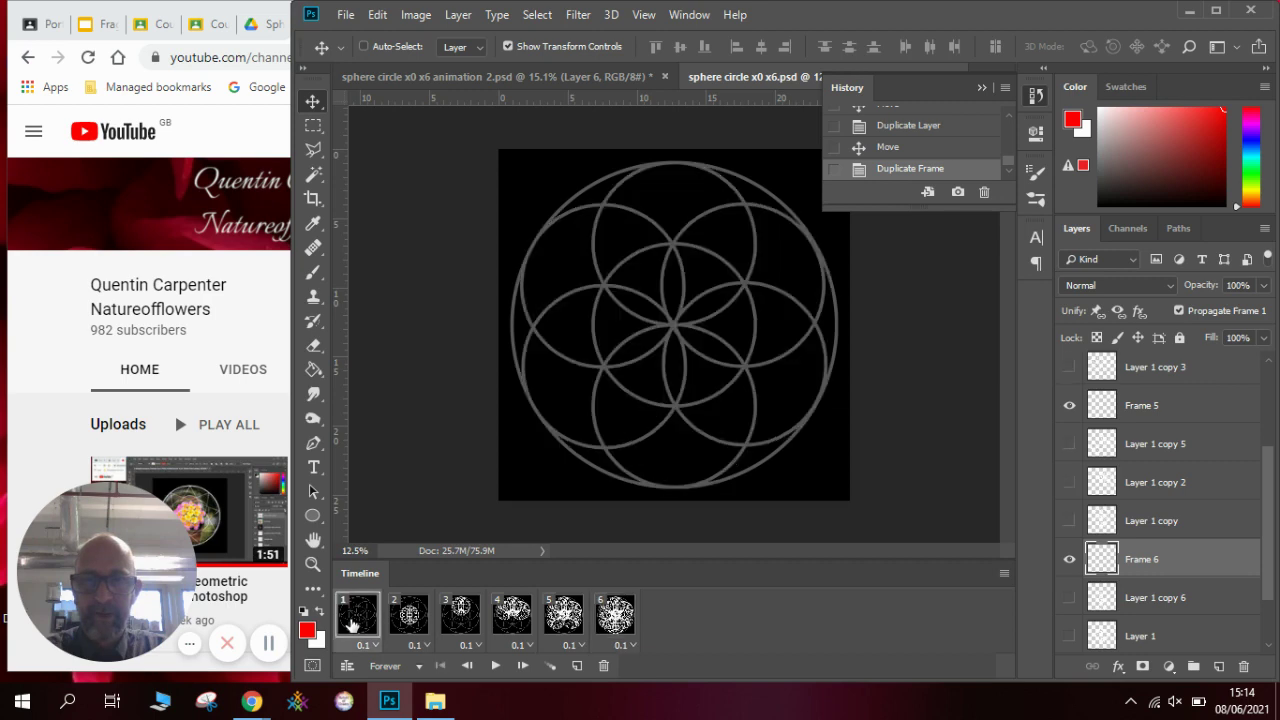
click(407, 626)
click(465, 625)
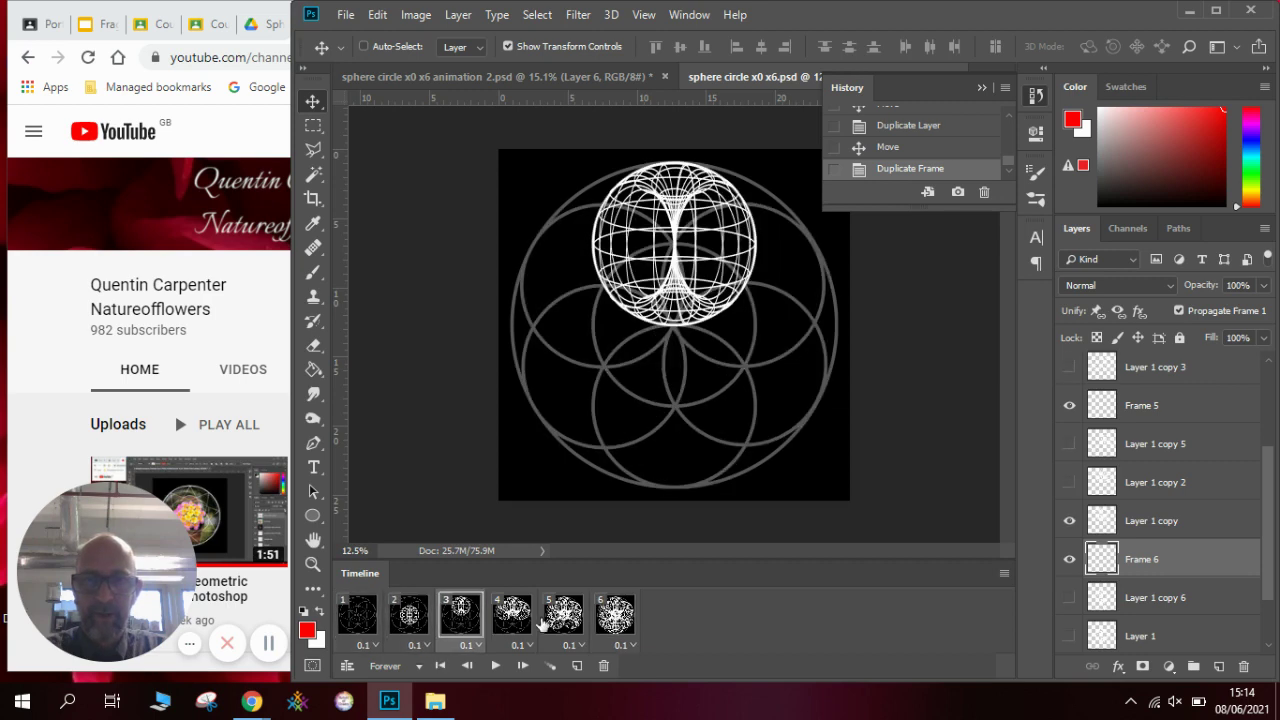
click(518, 625)
click(568, 625)
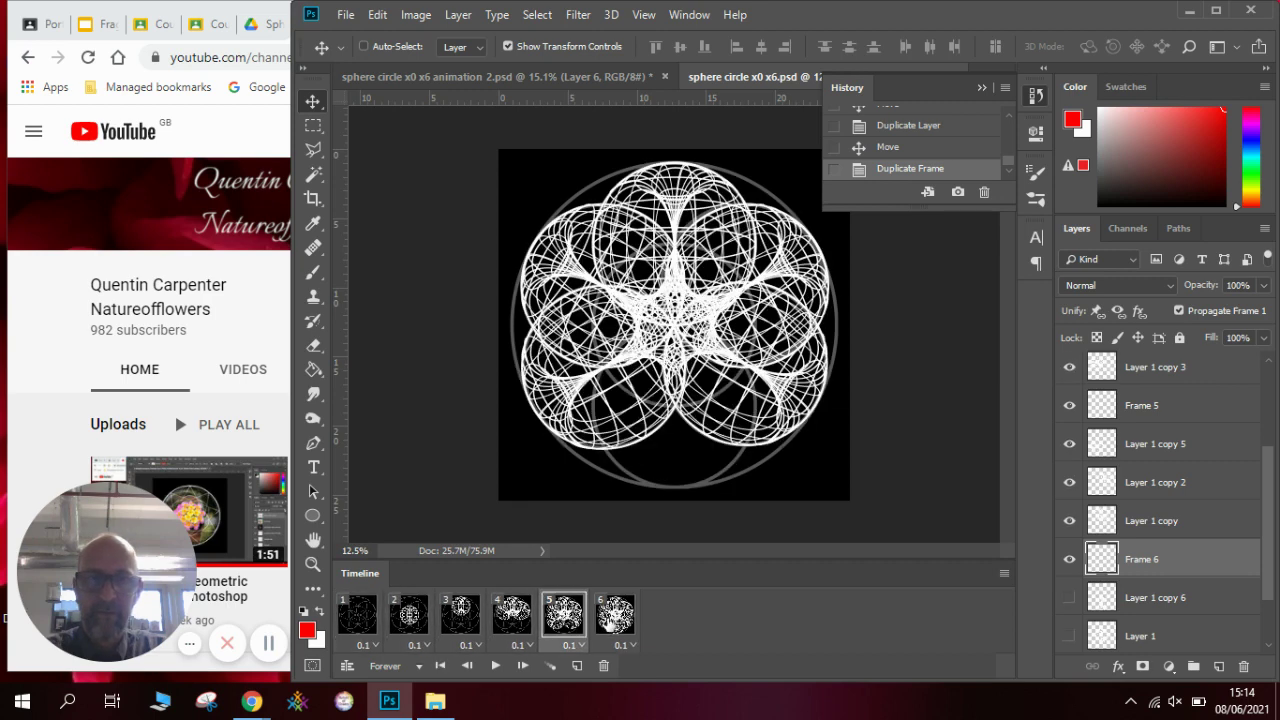
click(615, 622)
click(493, 666)
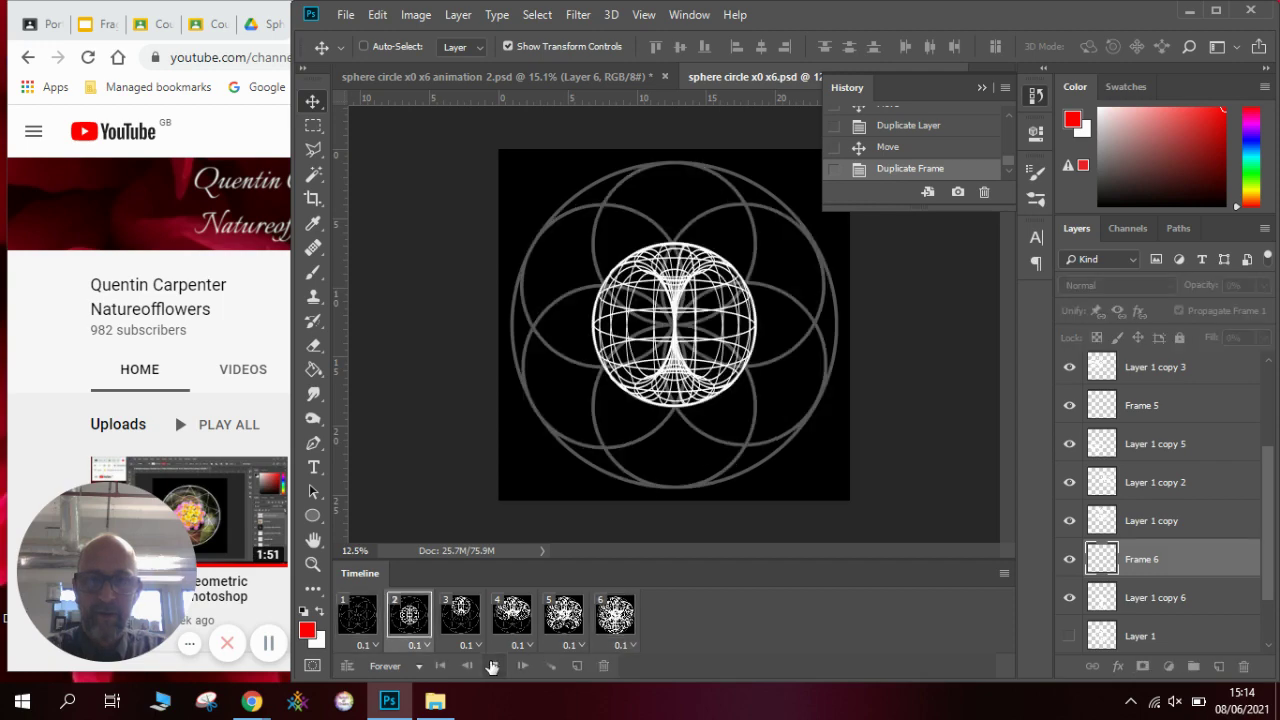
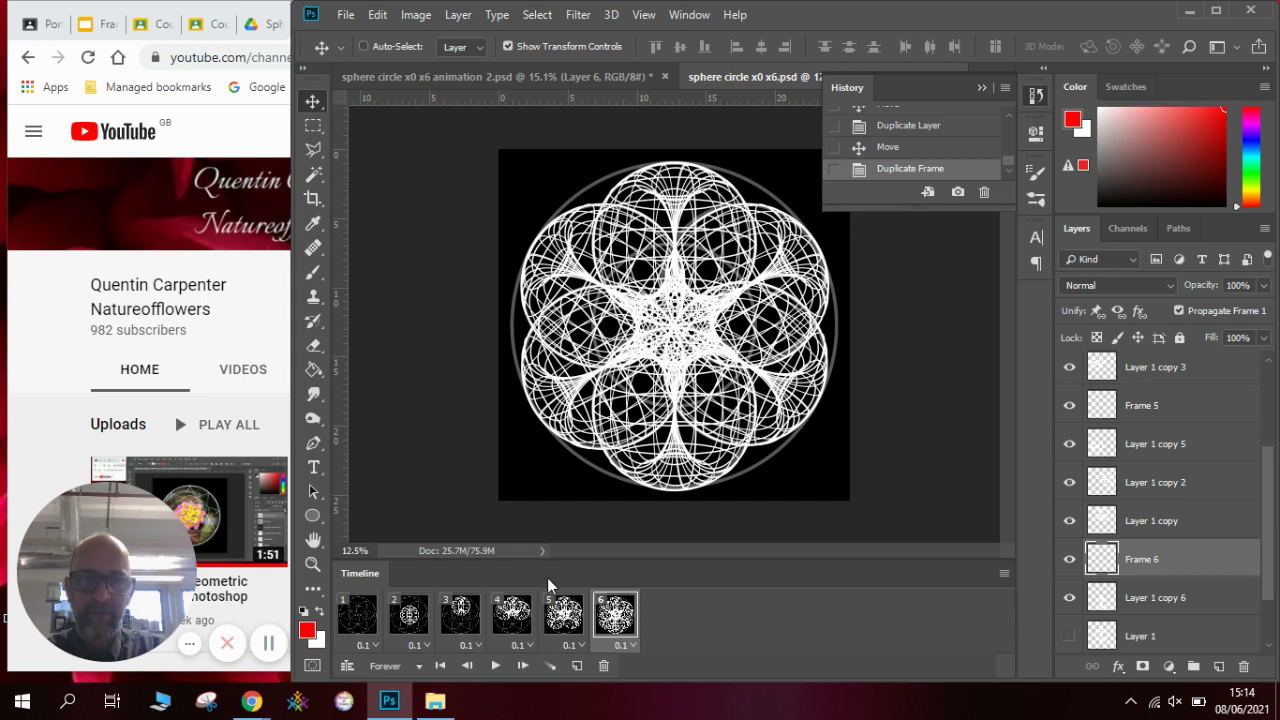
Duplicate frame 6 as frame 7 and hide the top sphere's Layer 1 copy in the new frame.
click(578, 667)
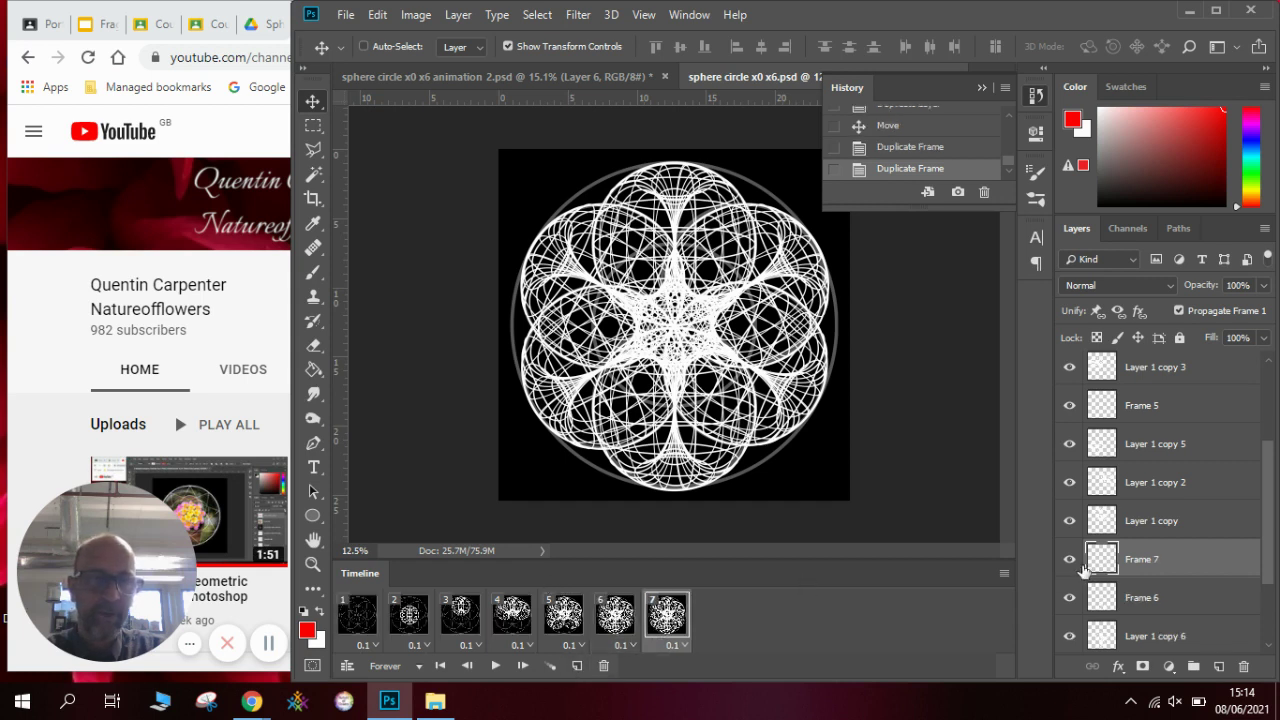
click(1070, 368)
click(1069, 368)
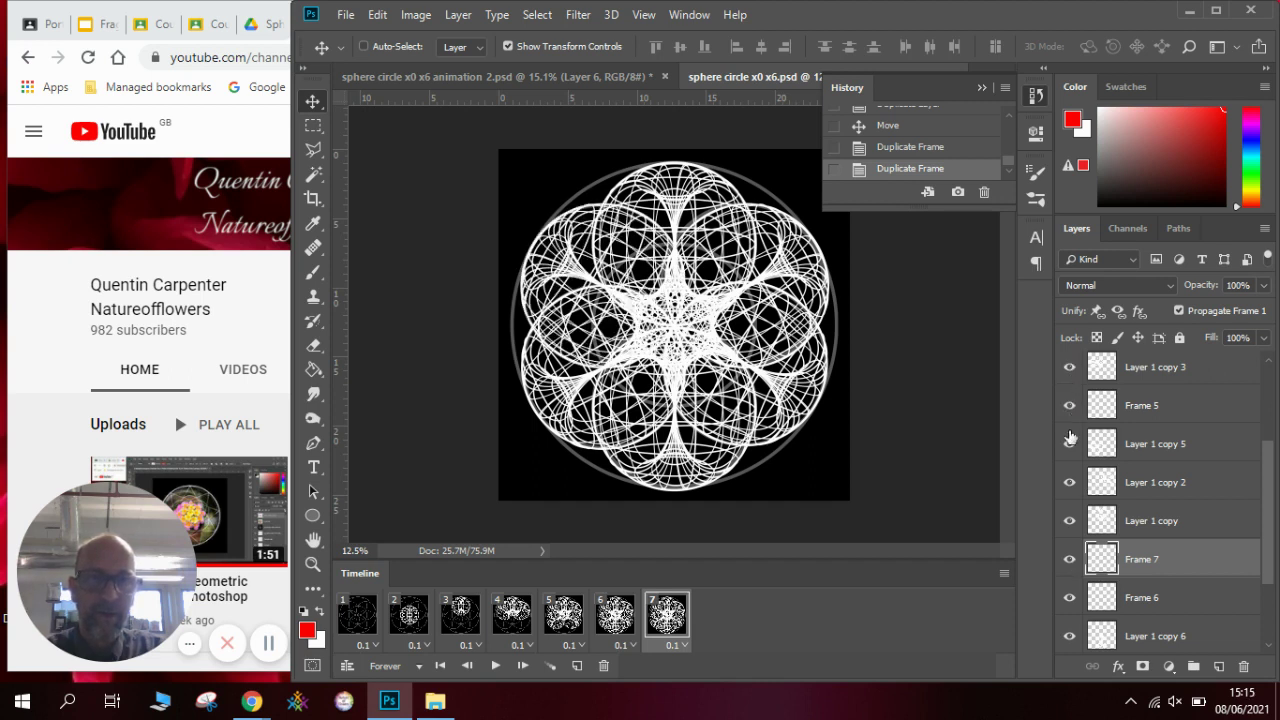
click(1070, 442)
click(1070, 442)
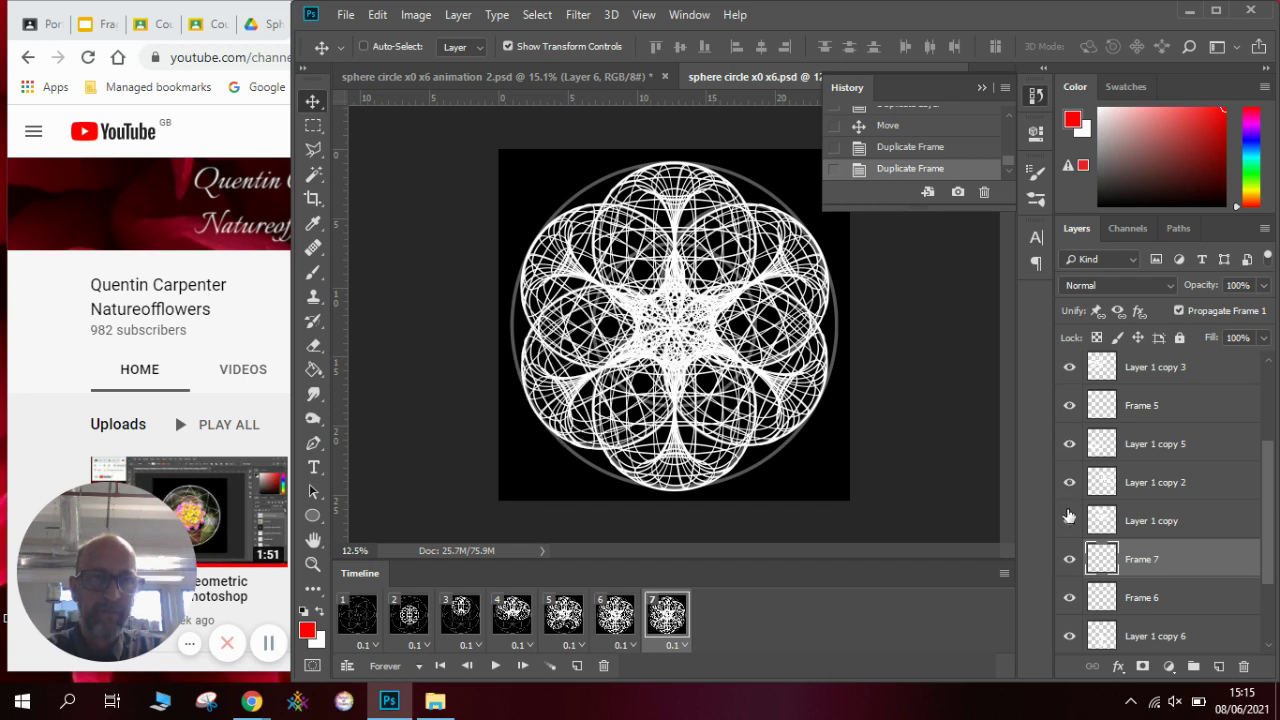
click(1069, 519)
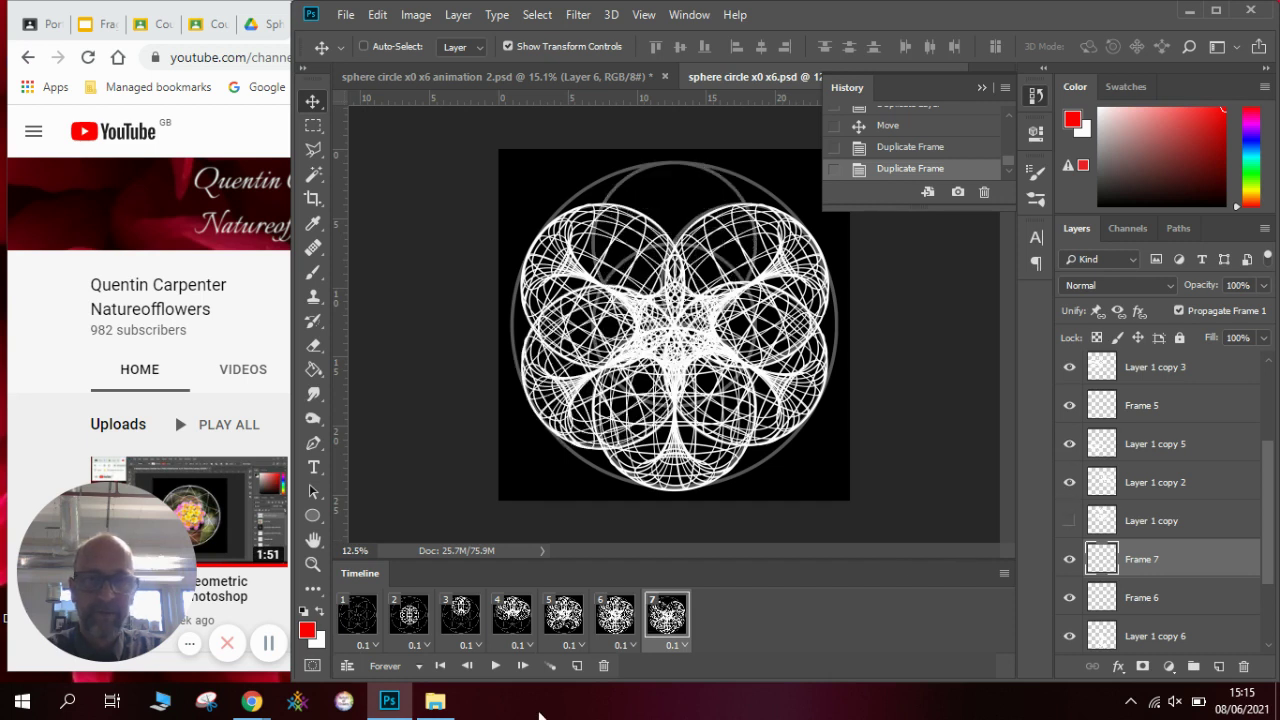
Duplicate frame 7 as frame 8 and hide Layer 1 copy 3, Frame 5 and Layer 1 copy 2 in it.
click(577, 666)
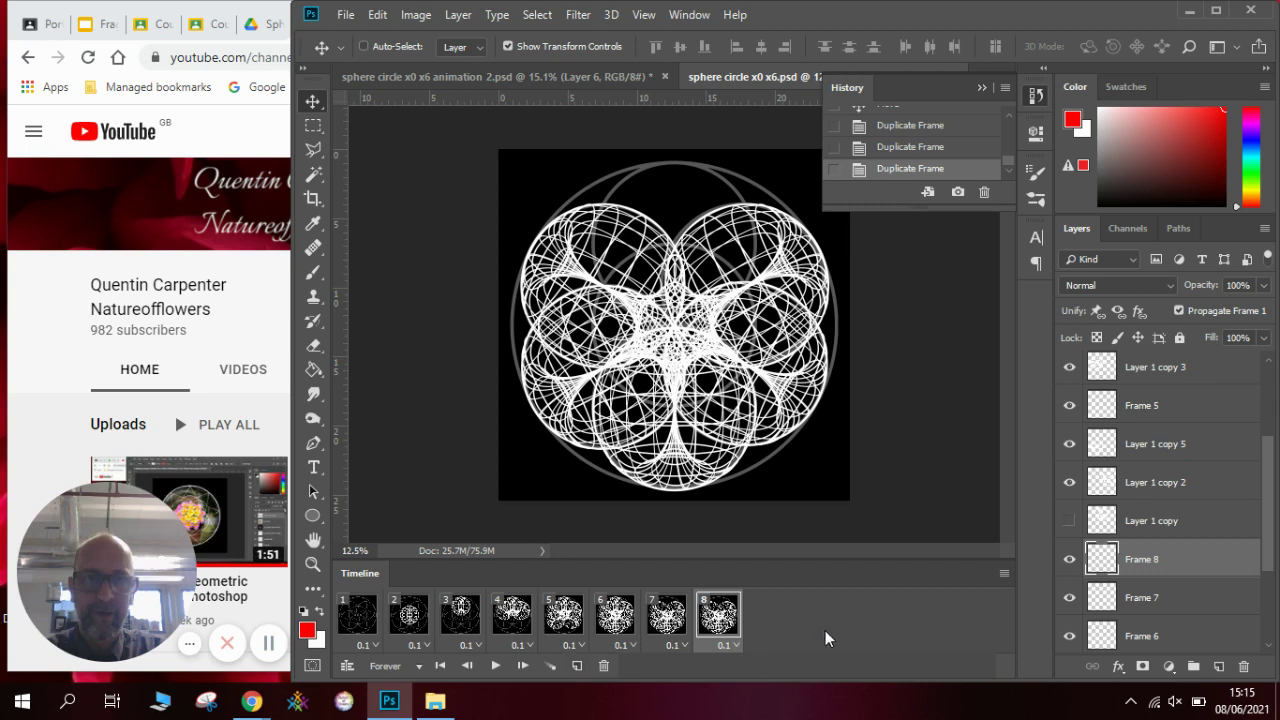
click(1070, 368)
click(1071, 415)
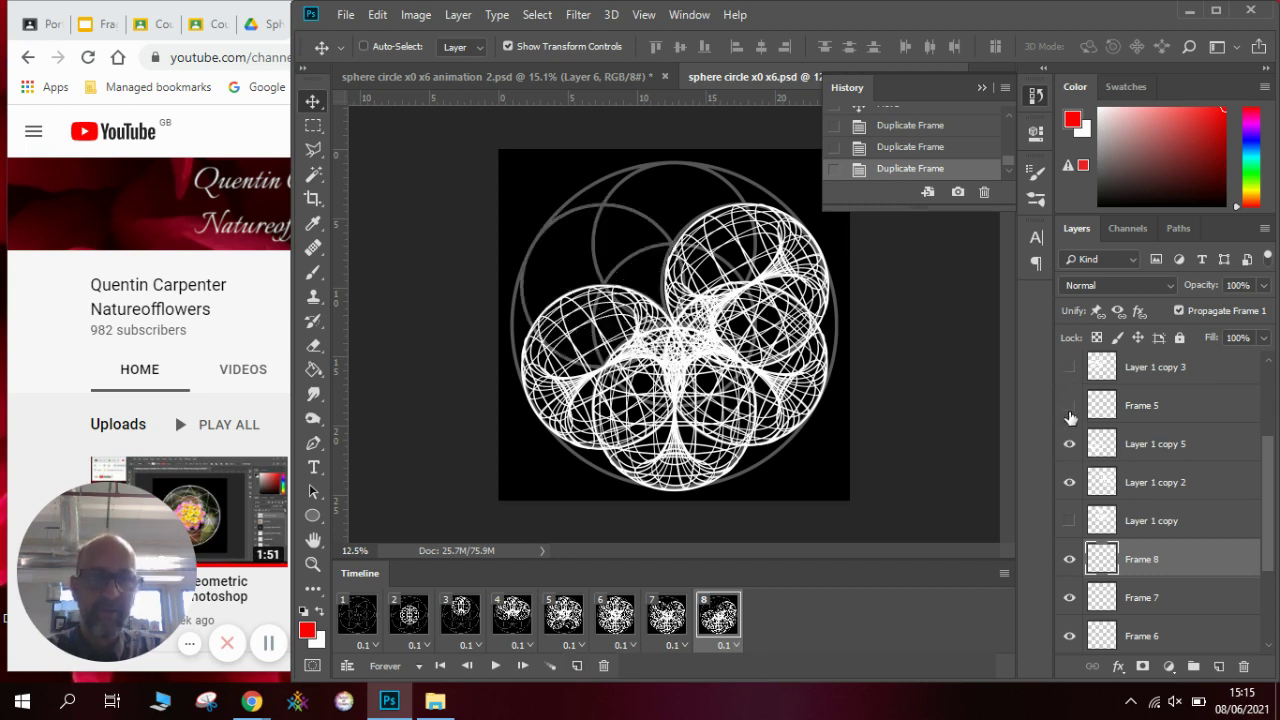
click(1069, 445)
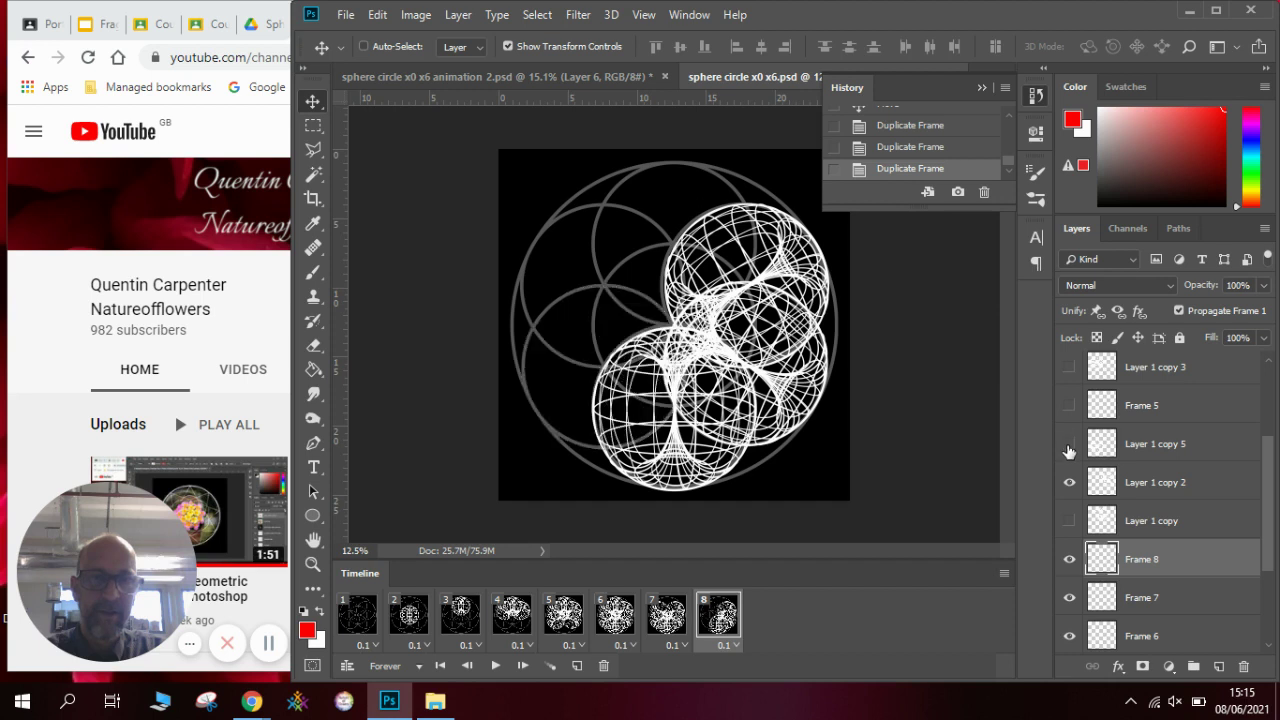
click(1069, 447)
click(1069, 485)
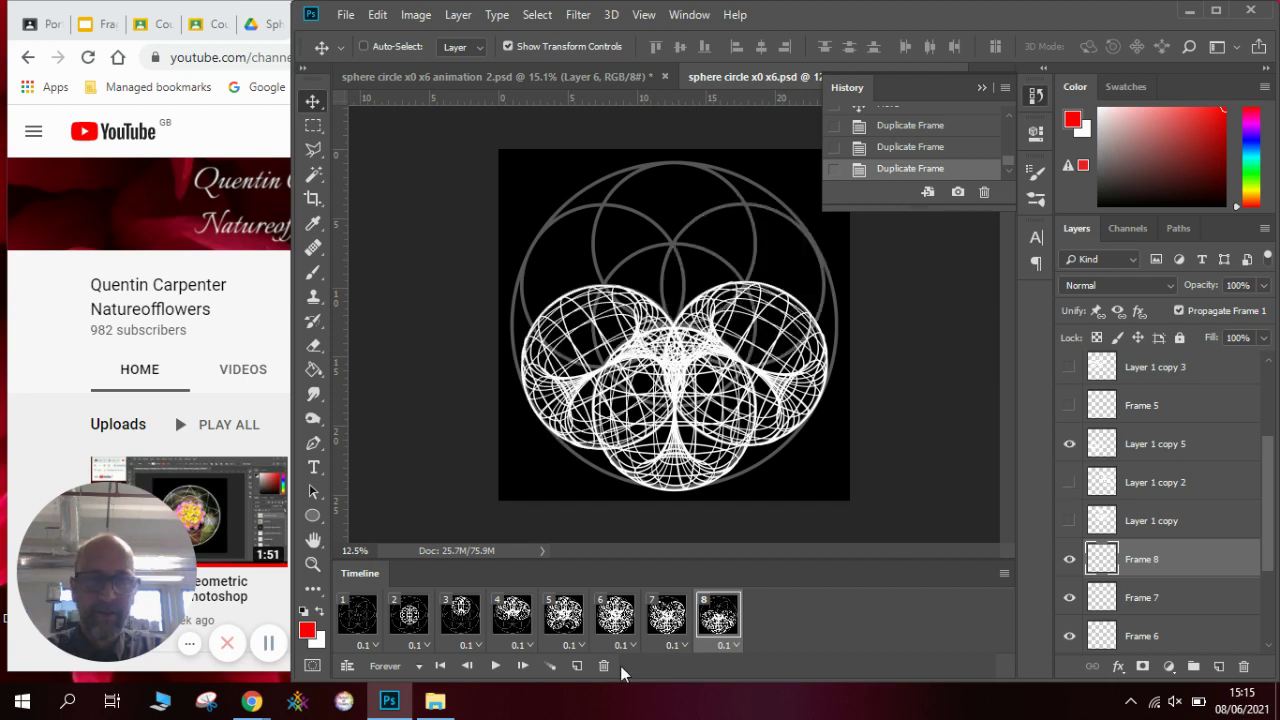
Duplicate frame 8 as frame 9 and hide Layer 1 copy 5 and the empty layers Frame 6 to Frame 9.
click(577, 665)
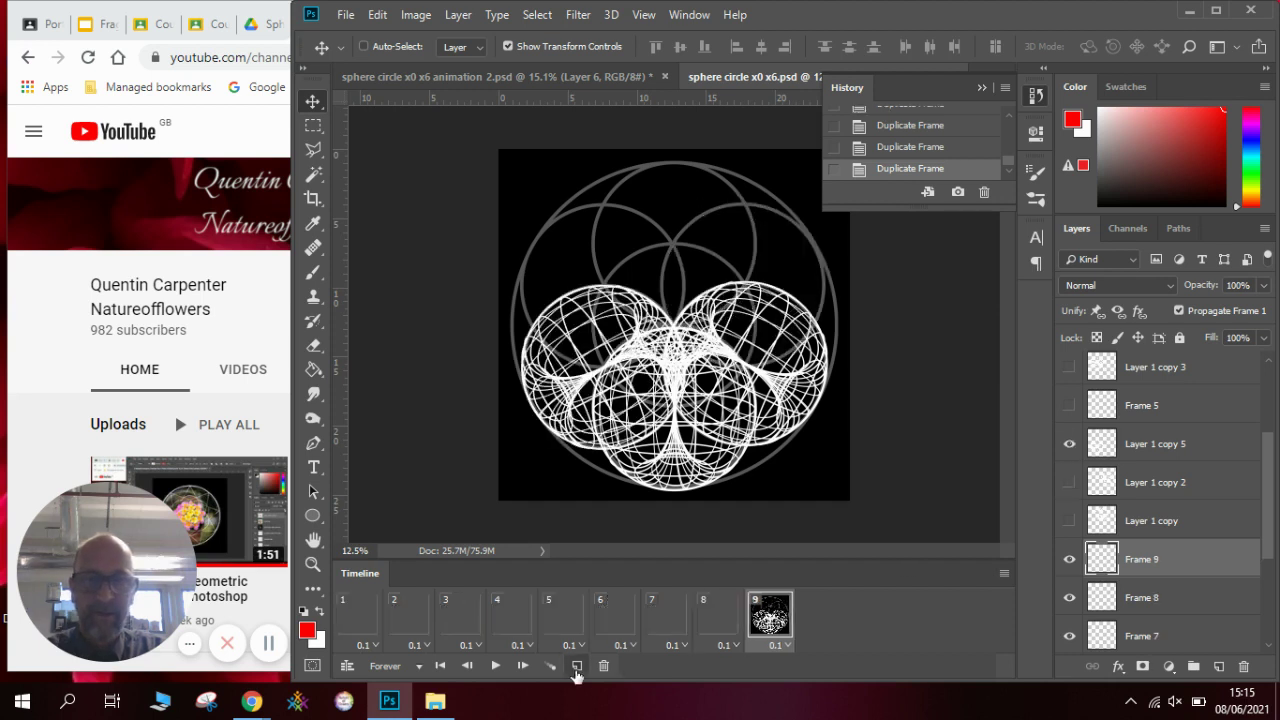
click(1070, 446)
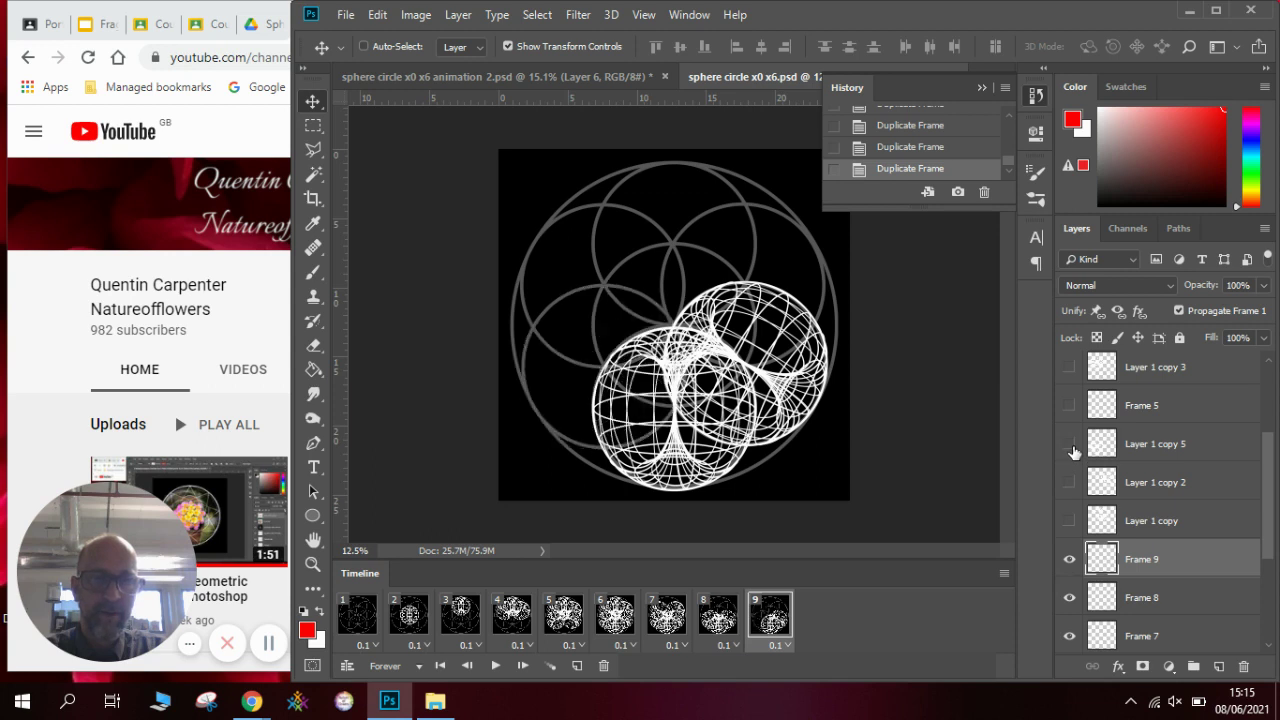
click(1070, 560)
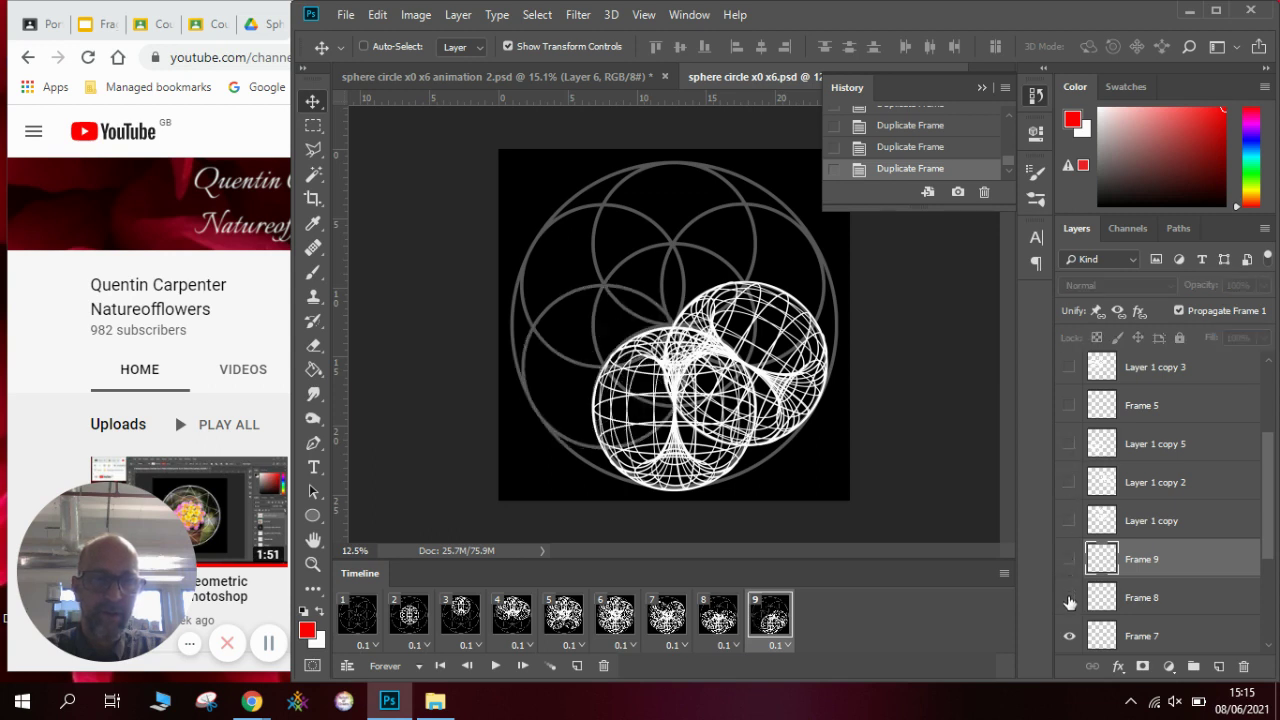
click(1070, 598)
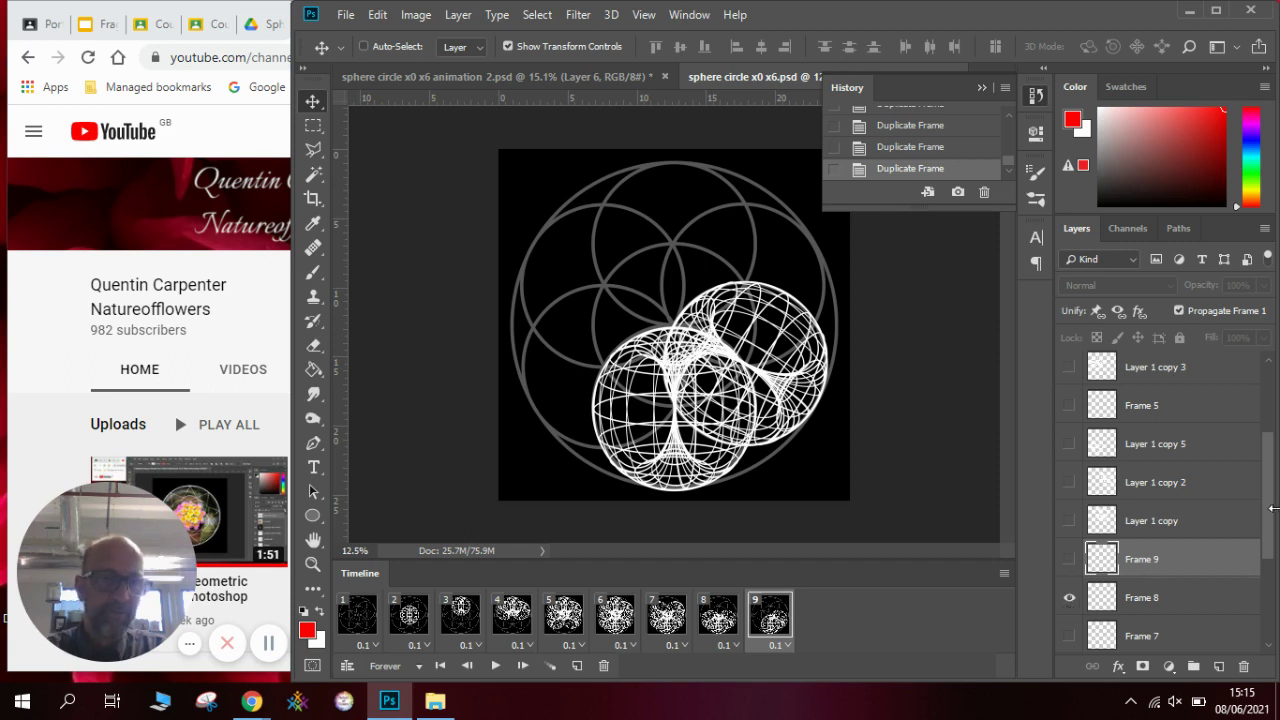
drag(1262, 512, 1268, 577)
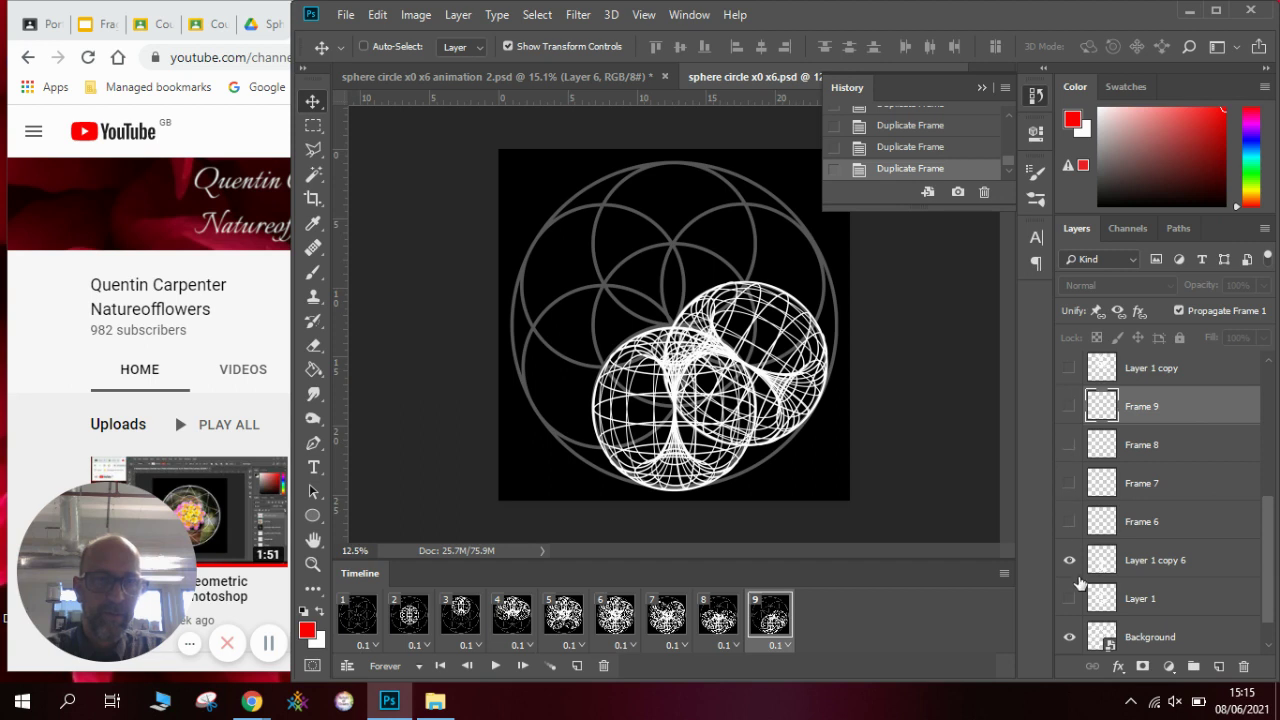
click(1069, 560)
click(1069, 637)
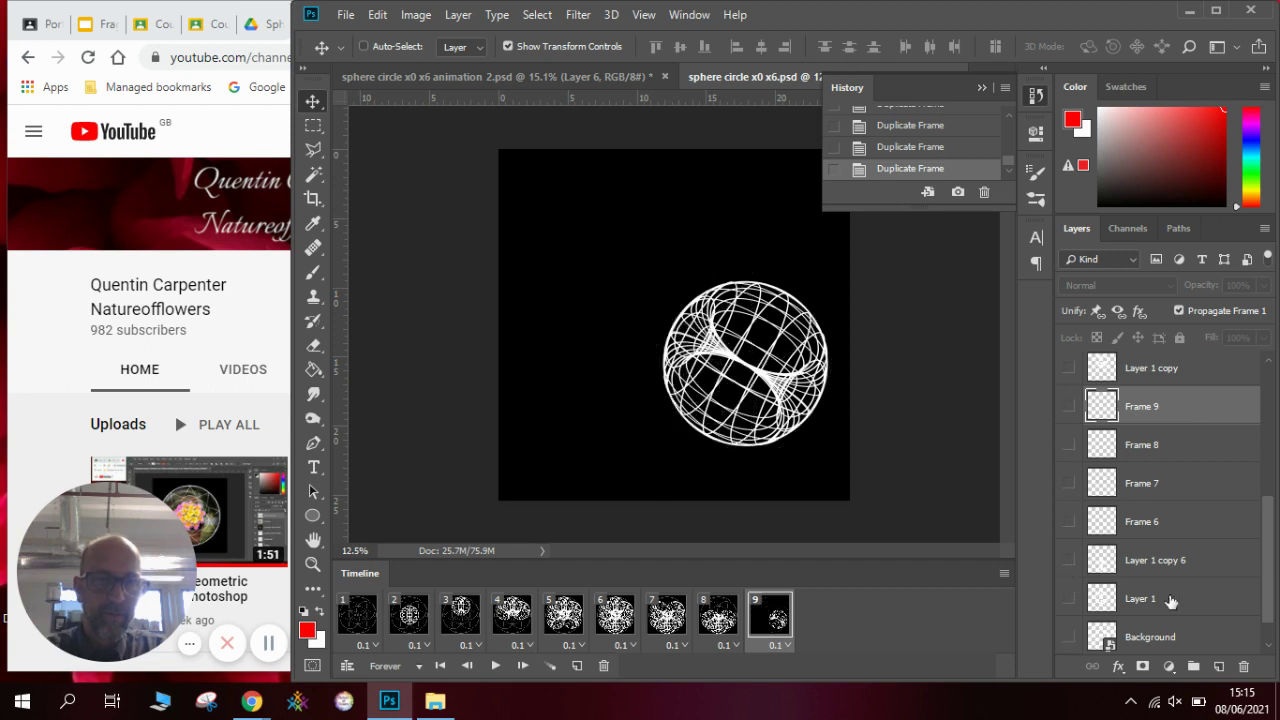
drag(1266, 568, 1270, 603)
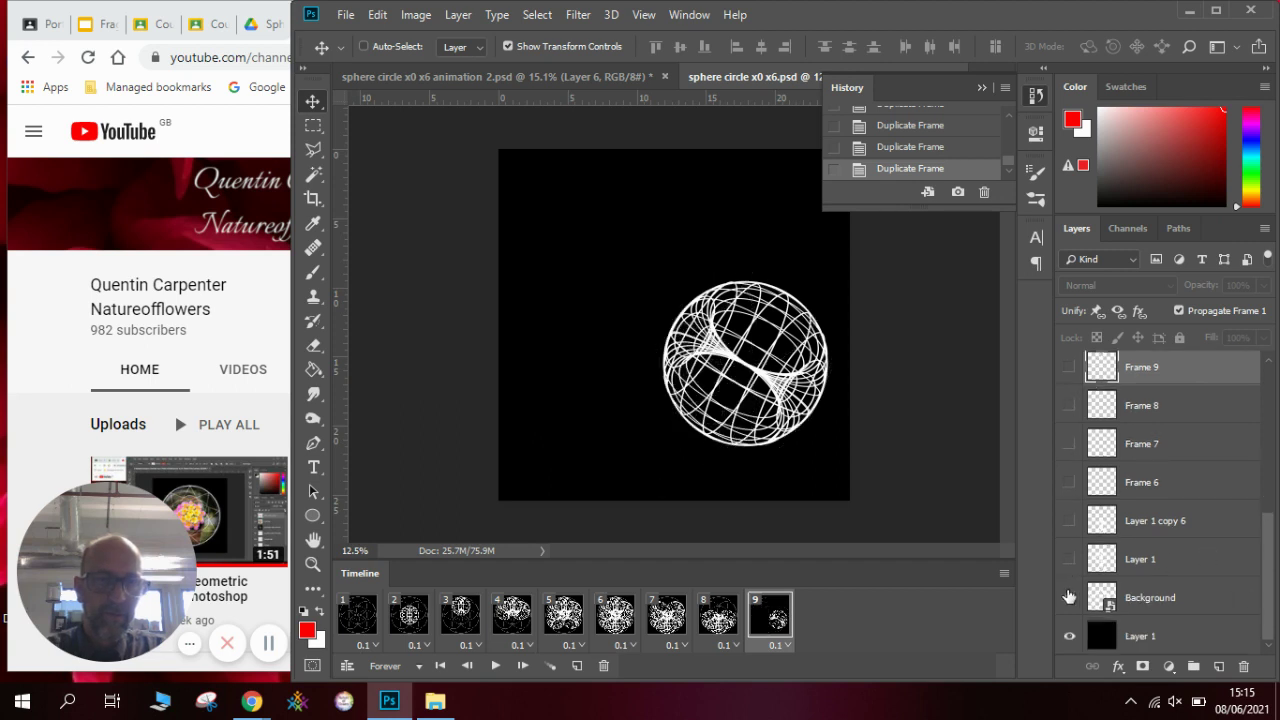
click(1069, 597)
click(1069, 521)
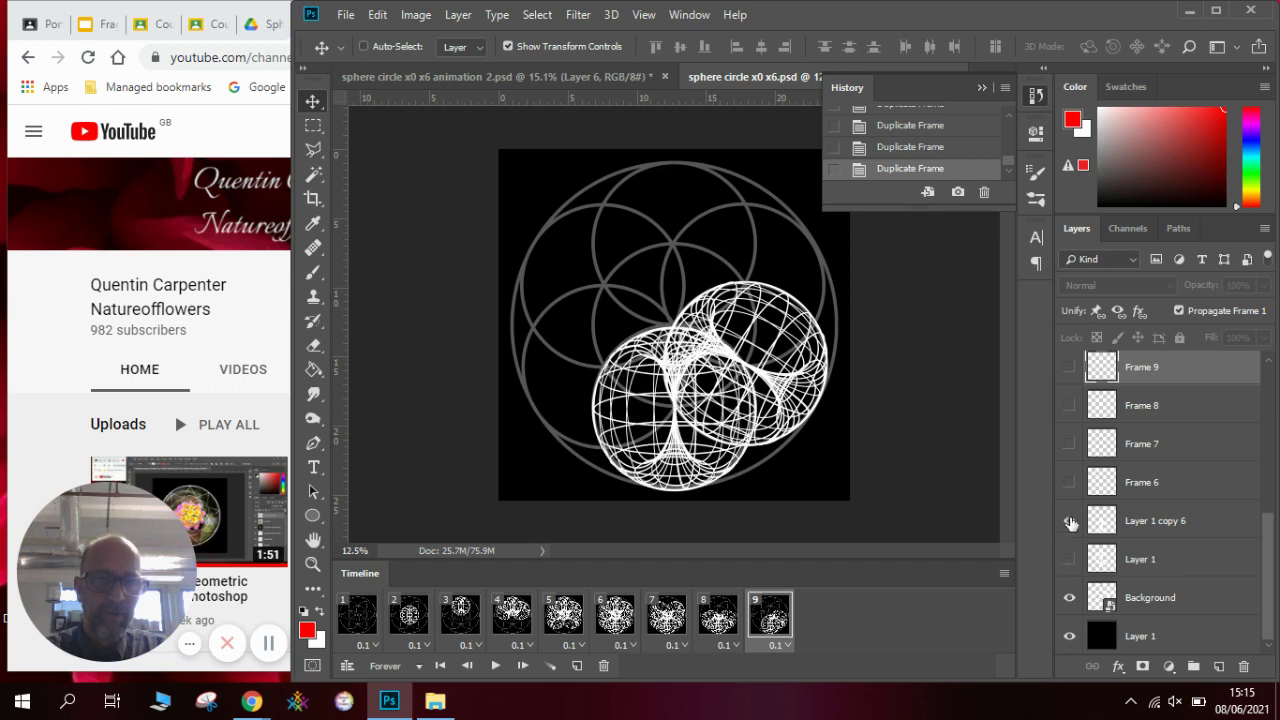
click(1069, 597)
click(1069, 597)
Hide Layer 1 copy 4 in frame 9, leaving only the bottom sphere on the pattern.
drag(1275, 561, 1267, 430)
click(1069, 429)
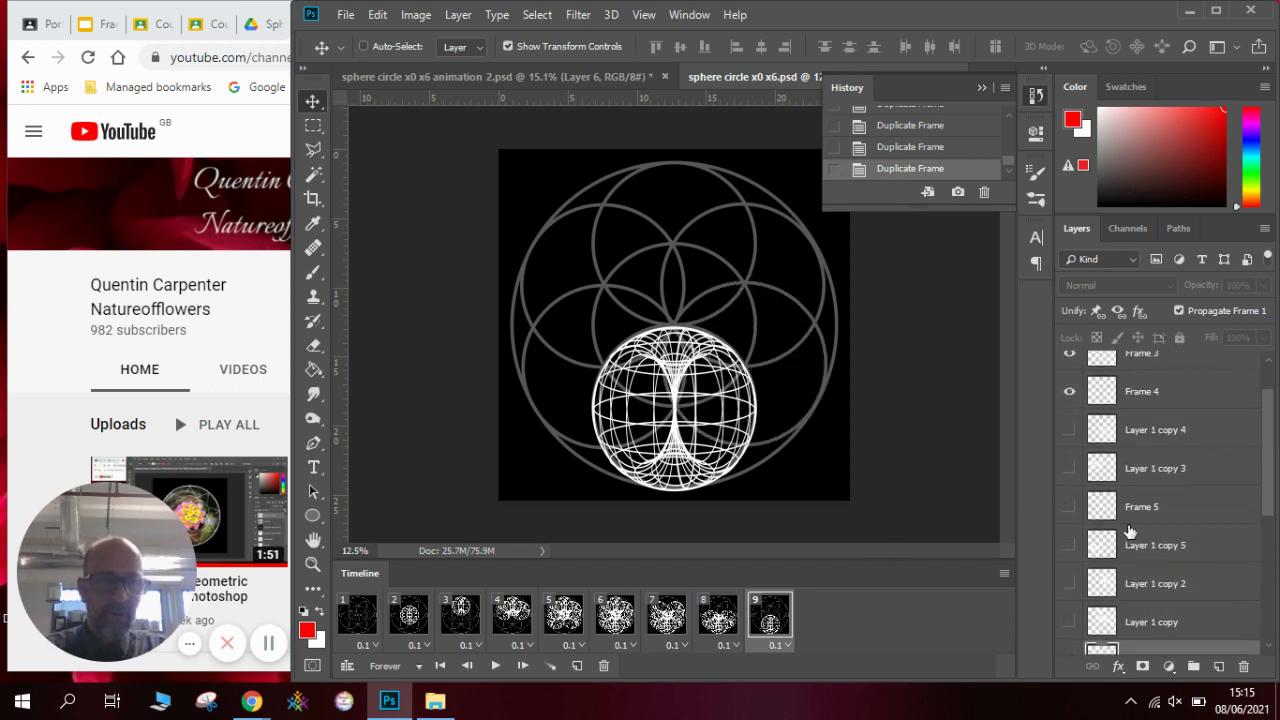
Duplicate frame 9 as frame 10, hide Layer 1 copy 6, and show the centre sphere's Layer 1.
click(576, 668)
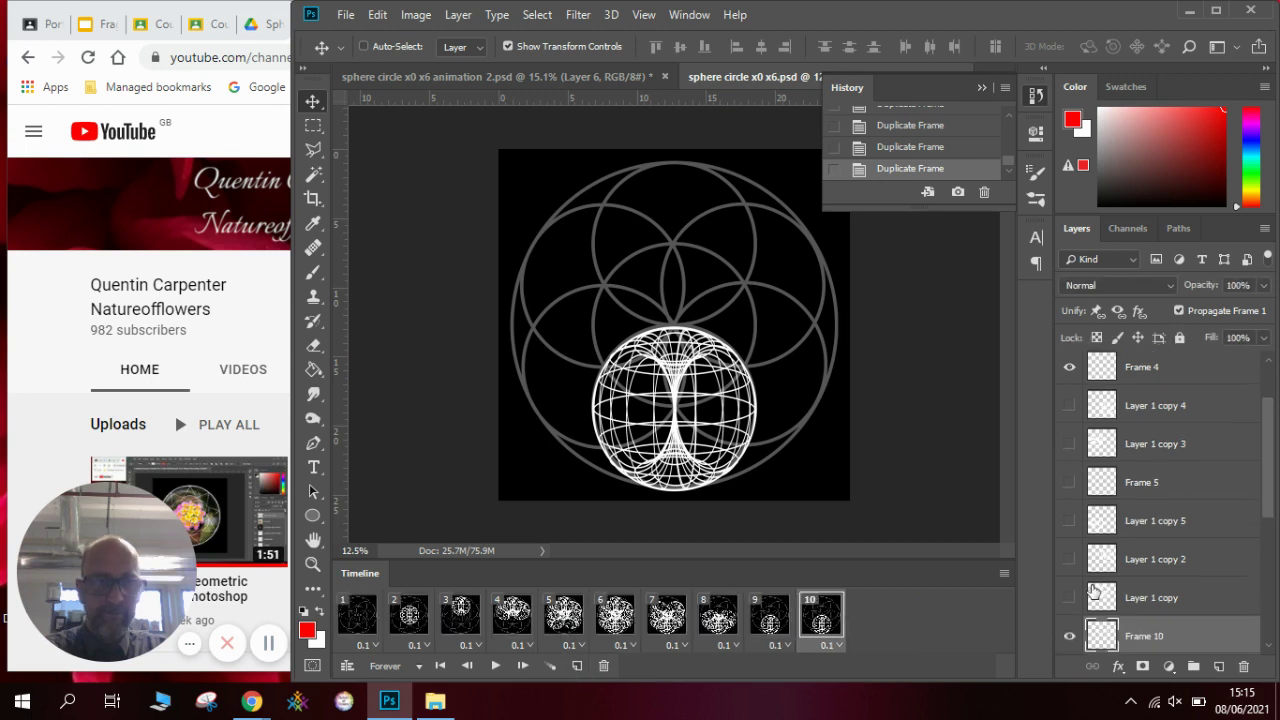
scroll(1157, 537, down, 4)
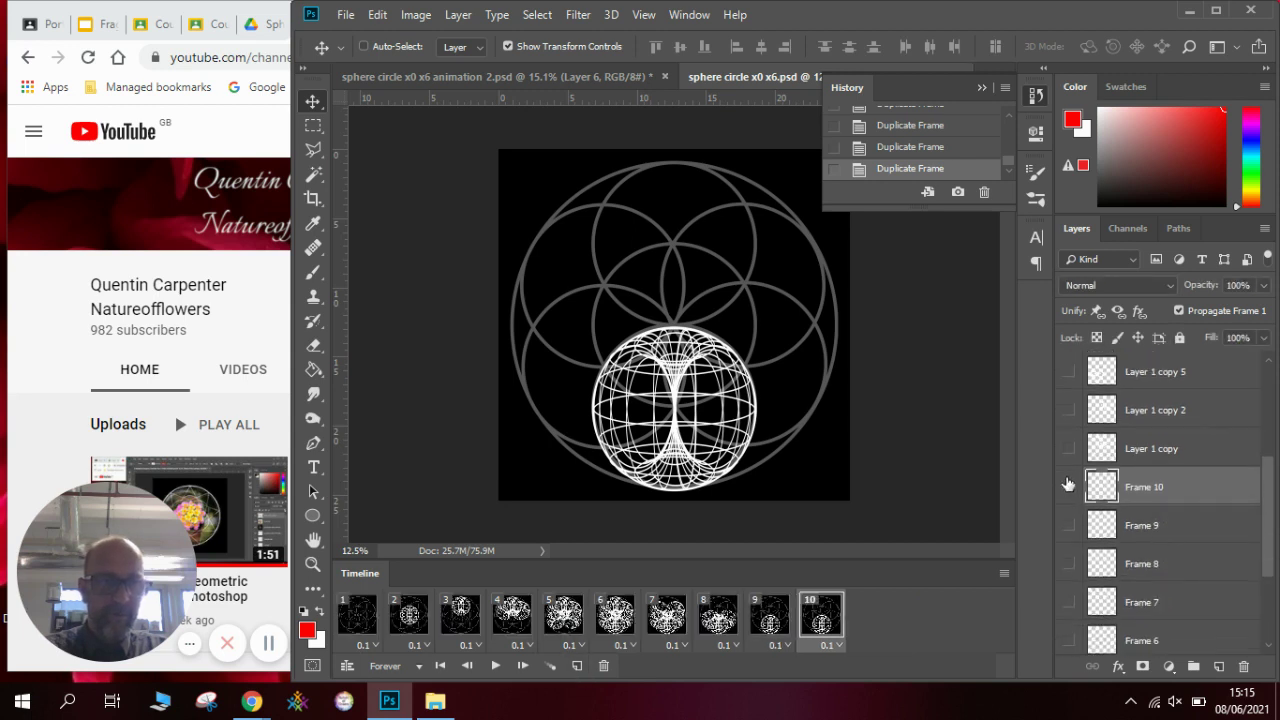
drag(1270, 524, 1270, 605)
click(1069, 521)
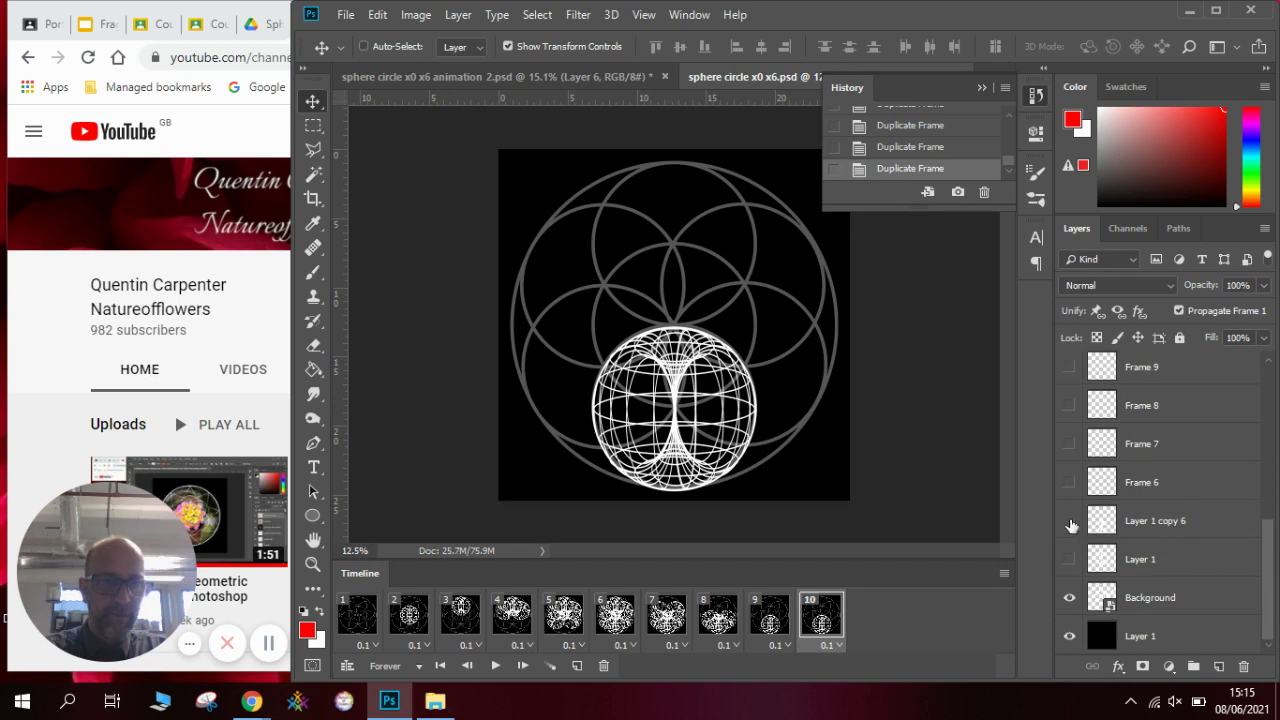
click(1068, 571)
click(1070, 597)
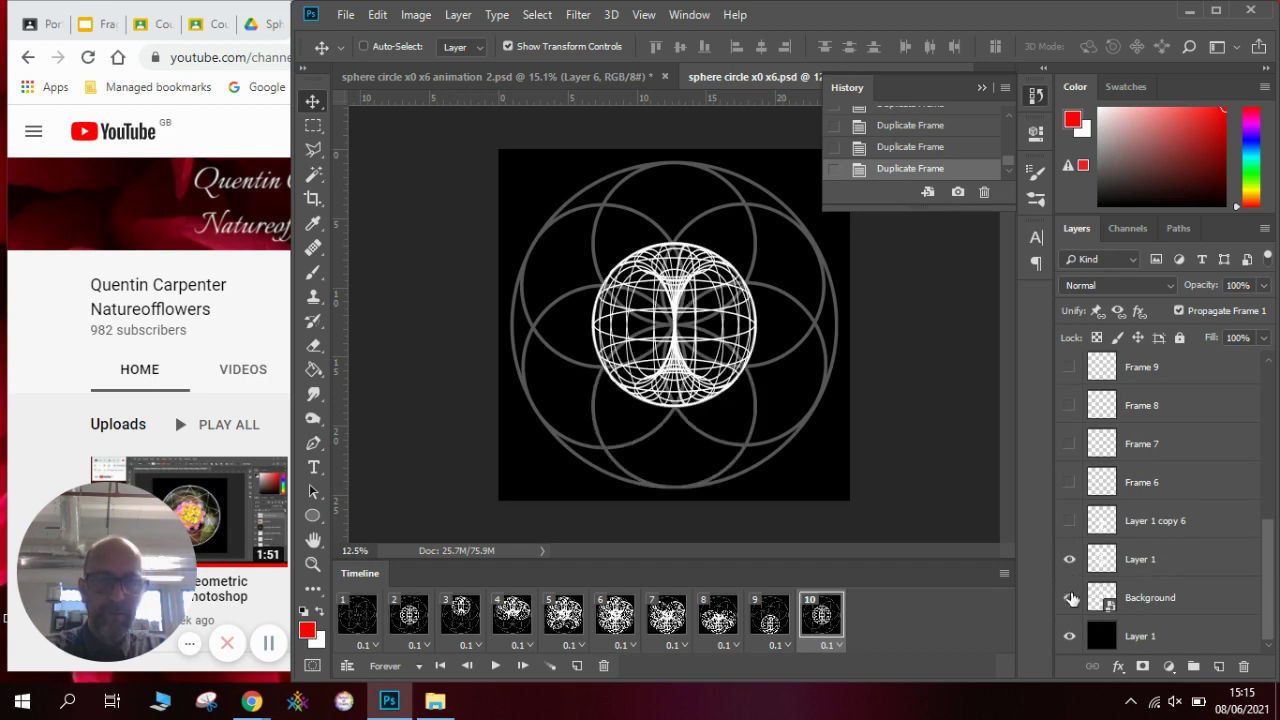
Play the ten-frame animation to check the sequence, and stop playback.
click(496, 667)
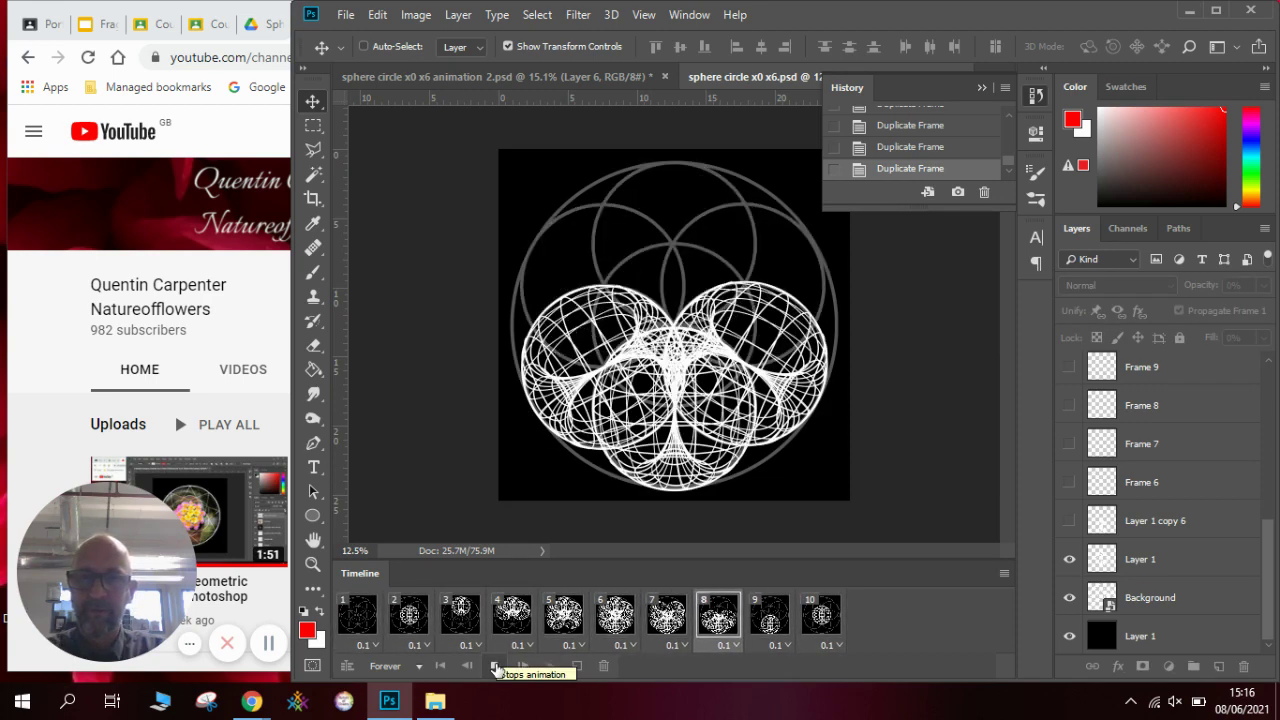
click(496, 667)
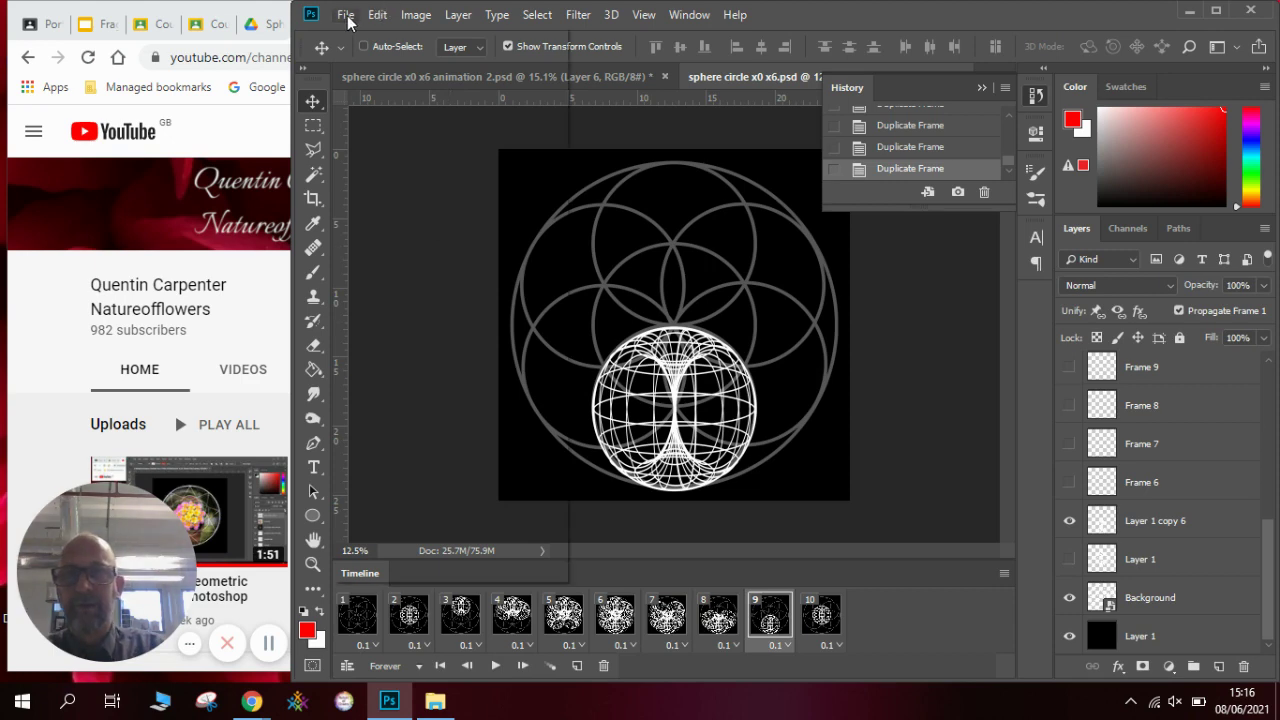
Export the animation with Save for Web as a 256-colour GIF, checking the whole image in the preview and saving it as sphere-circle-x0-x6.
click(346, 15)
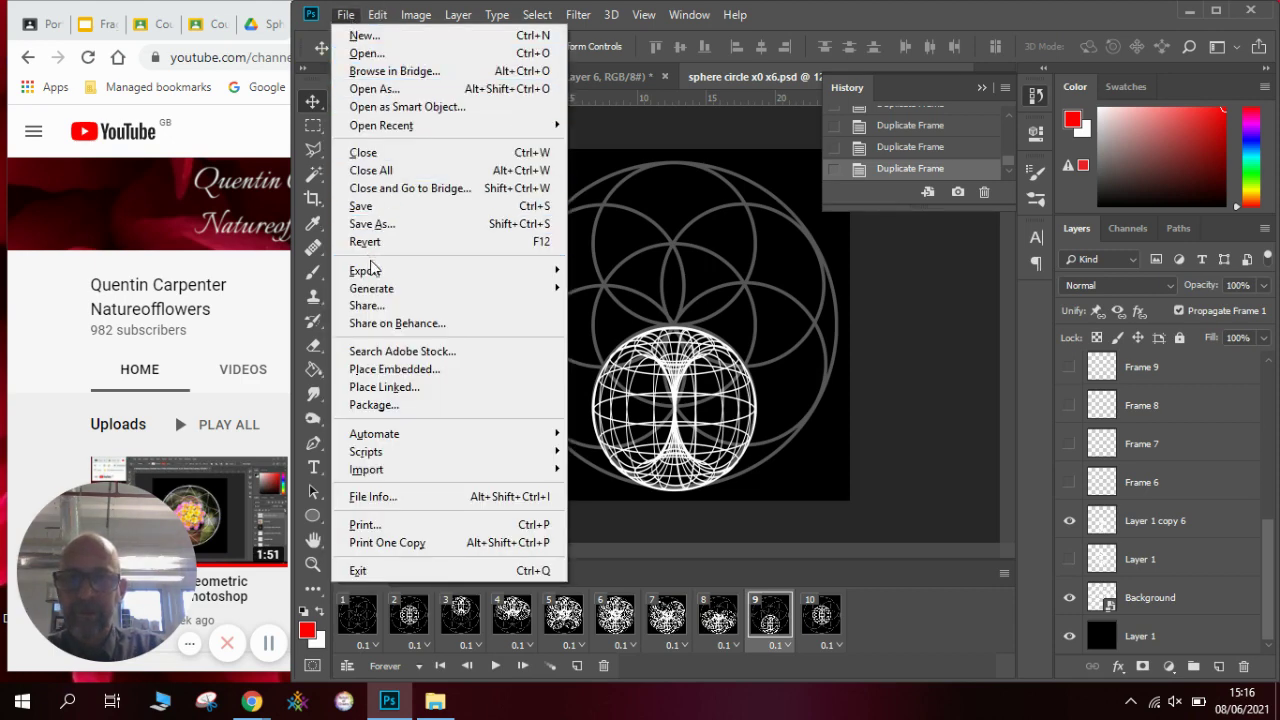
mouse_move(374, 272)
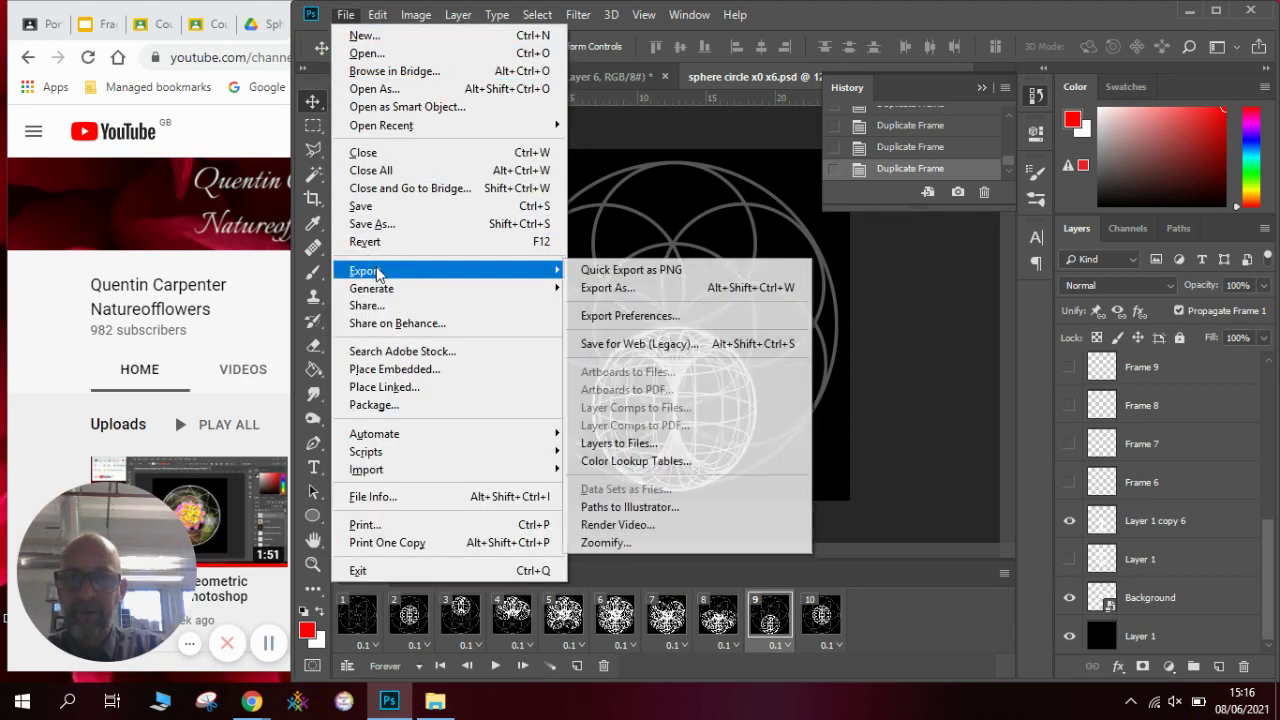
click(604, 346)
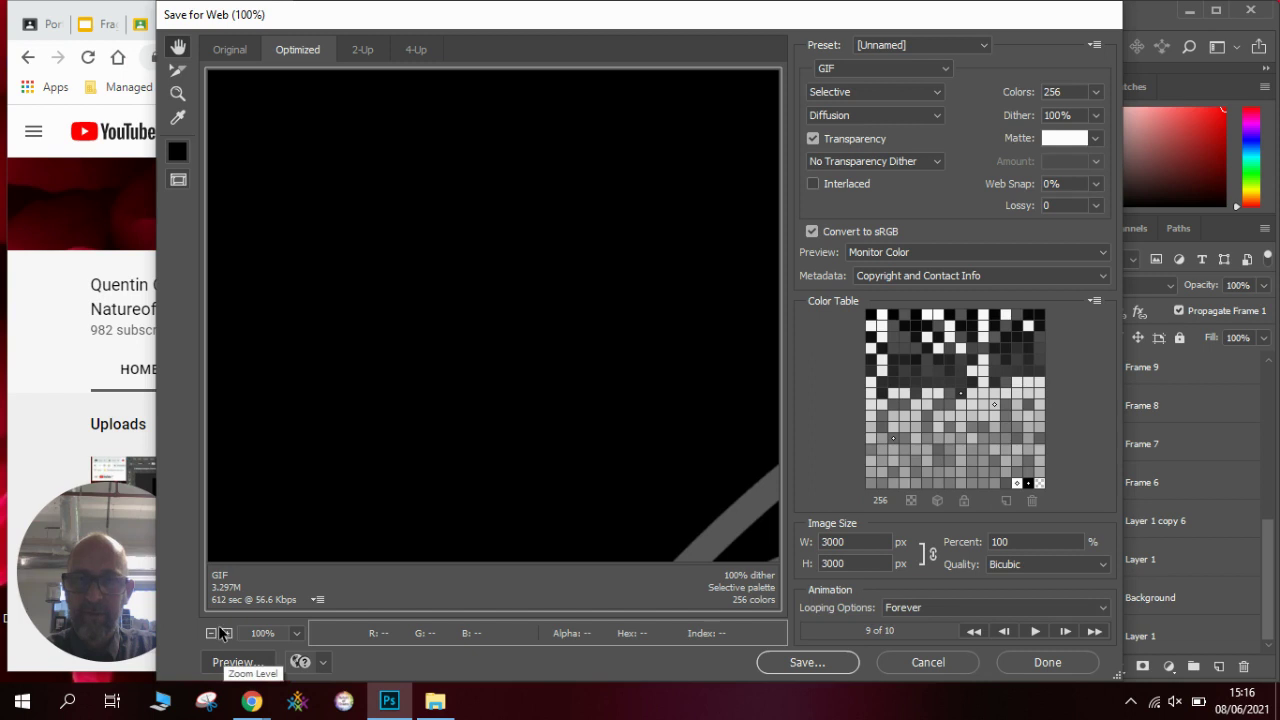
click(212, 633)
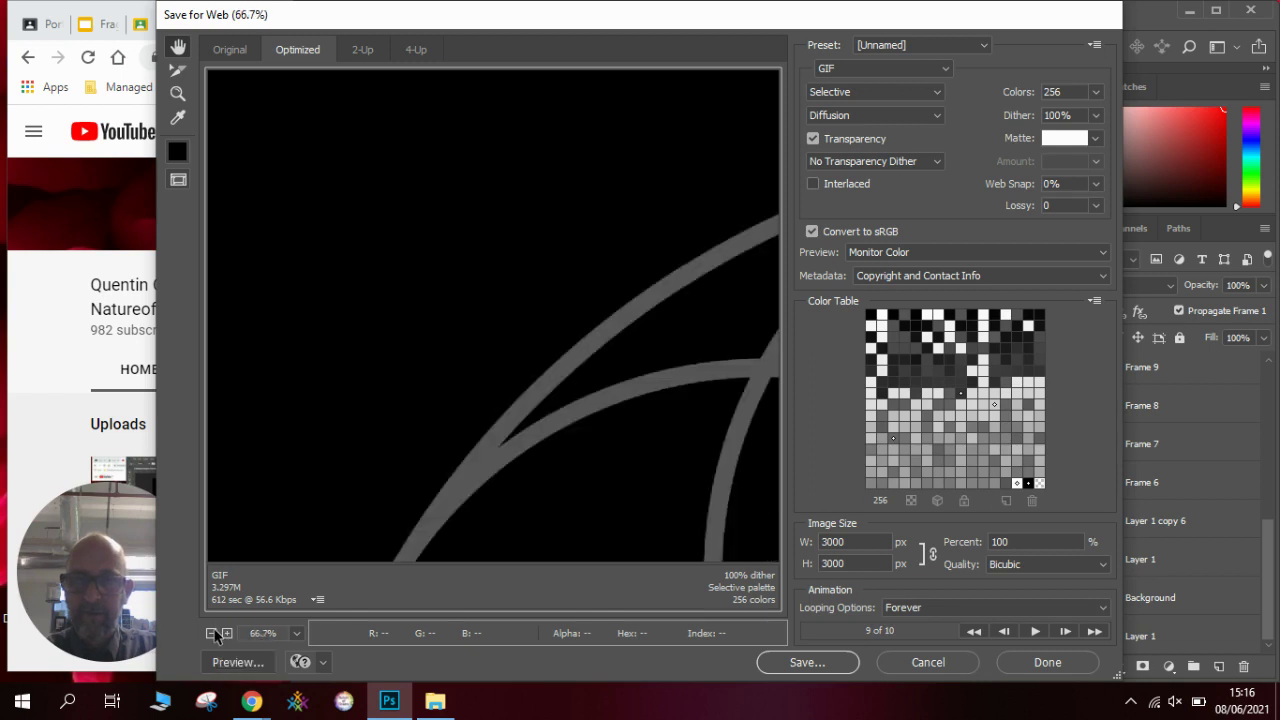
click(212, 633)
click(212, 633)
click(212, 633)
click(212, 633)
click(212, 633)
click(212, 633)
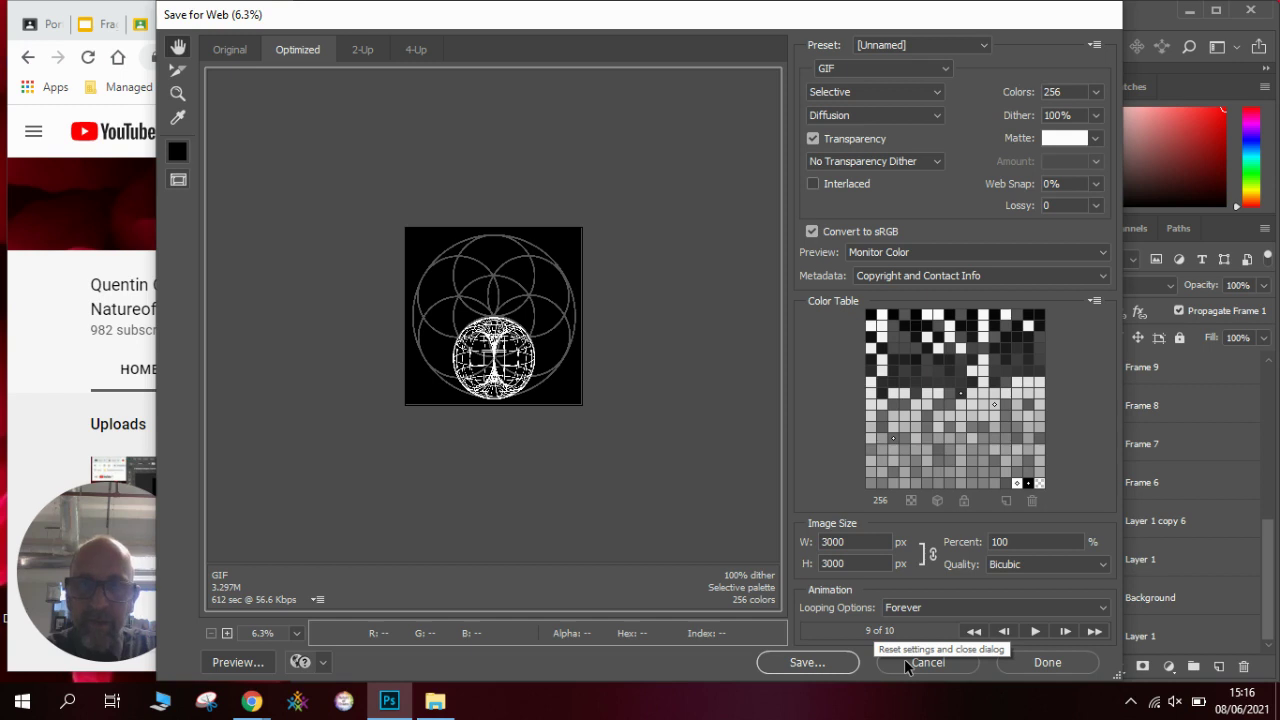
click(823, 662)
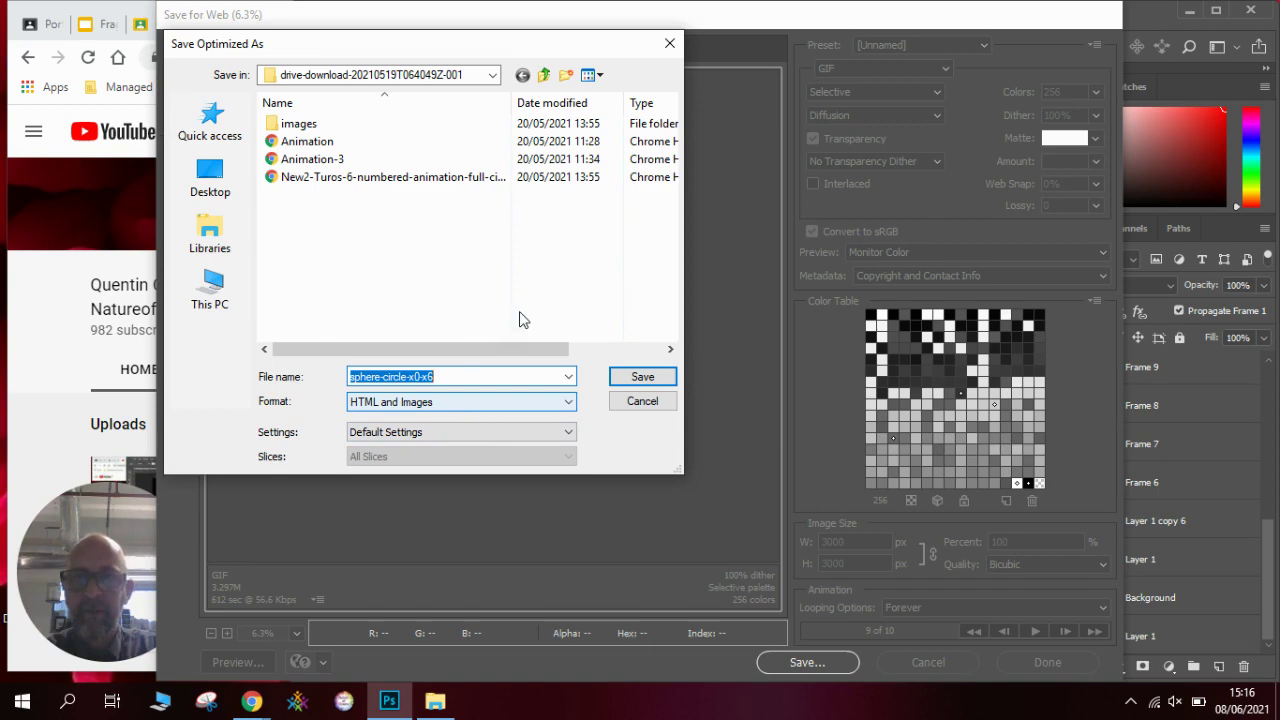
click(634, 382)
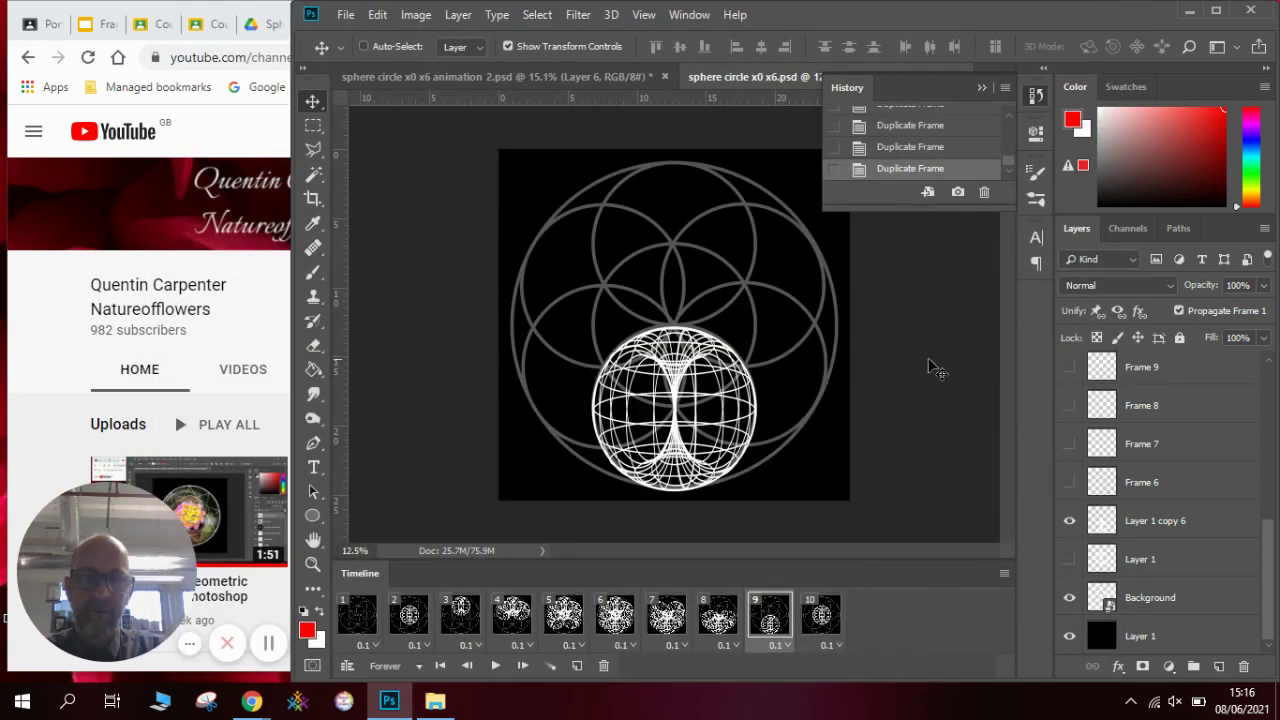
Play the finished animation again and switch to the YouTube channel page in Chrome.
click(494, 667)
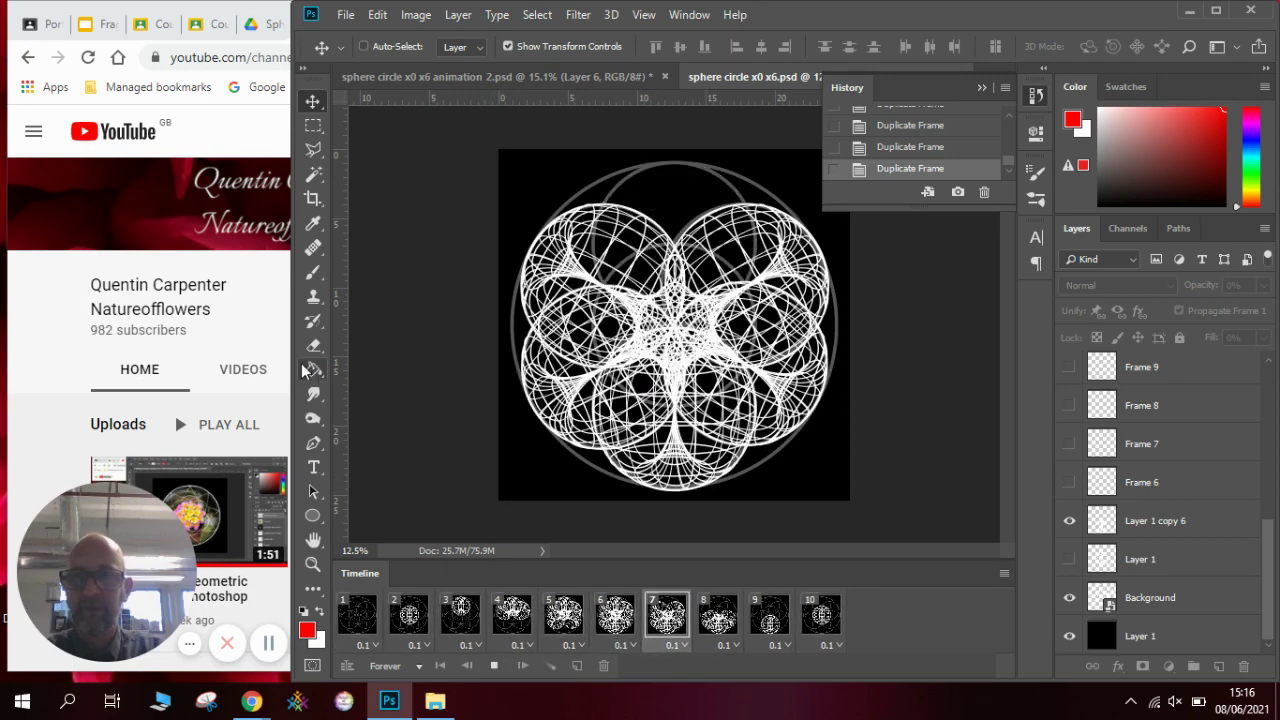
click(252, 314)
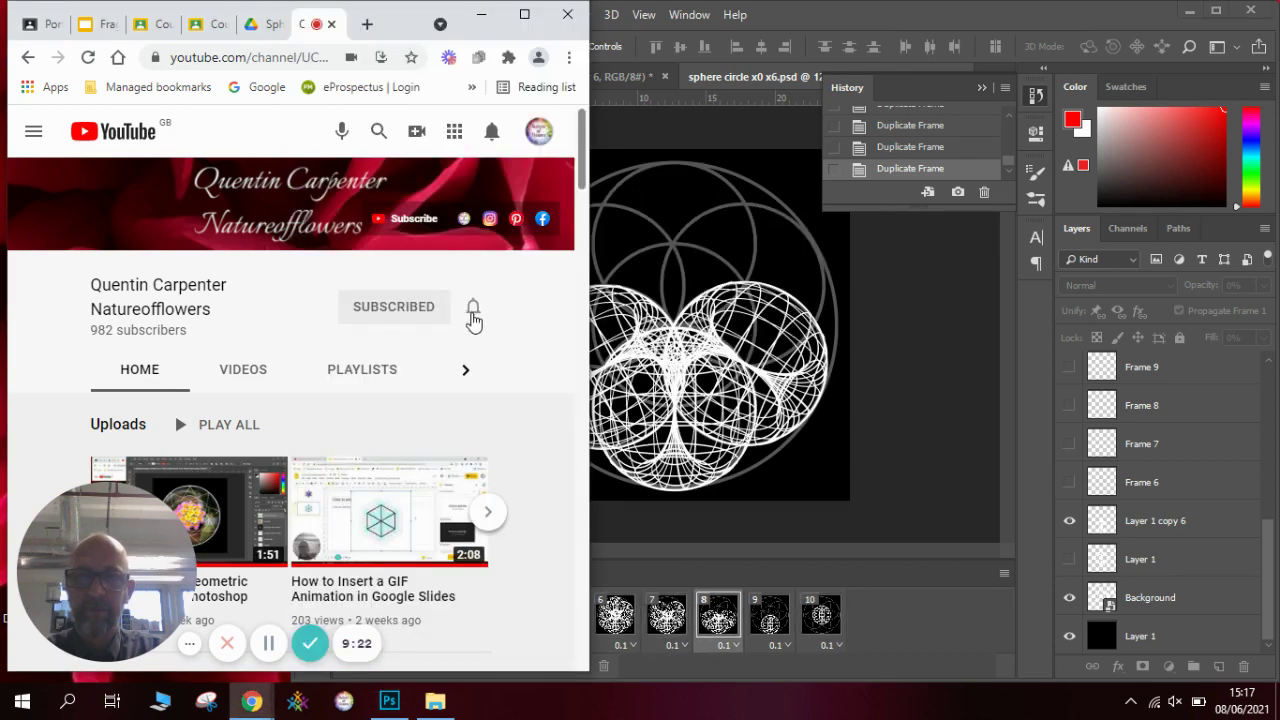